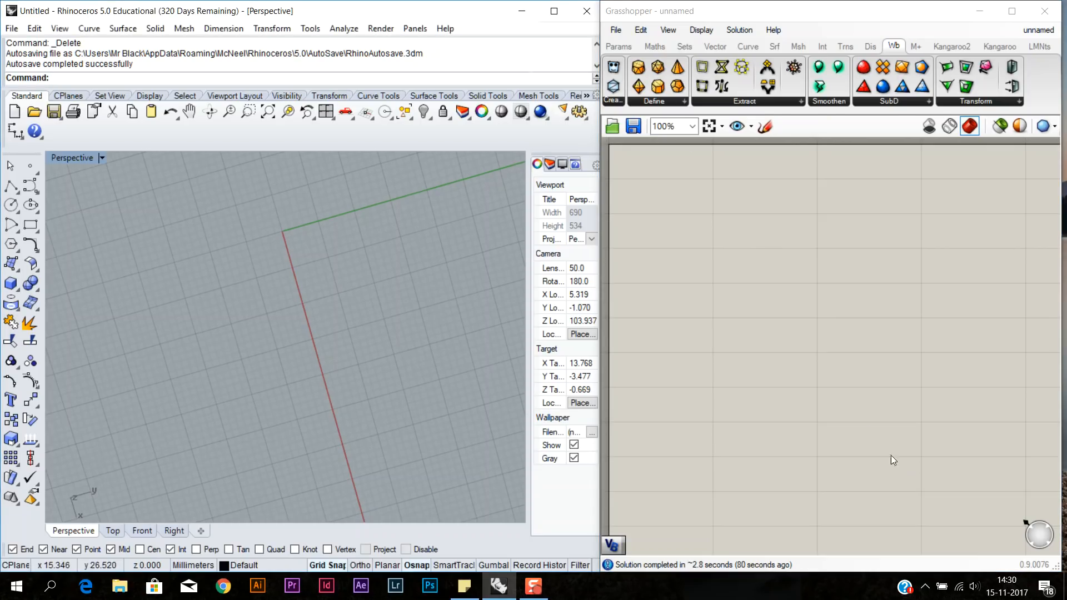
scroll(323, 244, "up", 4)
scroll(298, 242, "down", 6)
right_click_drag(308, 246, 378, 268)
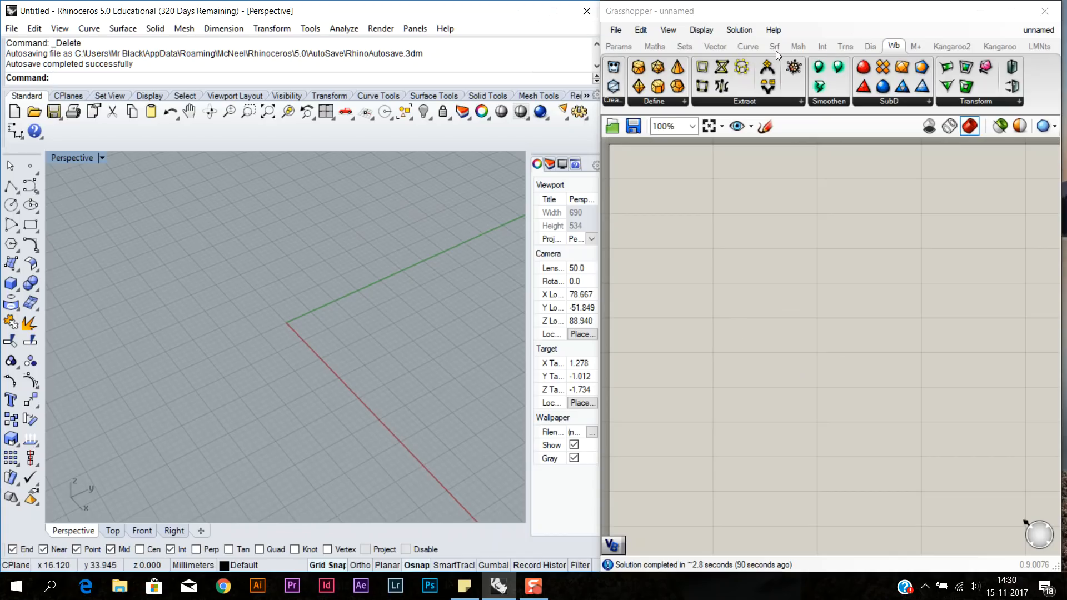
left_click(896, 49)
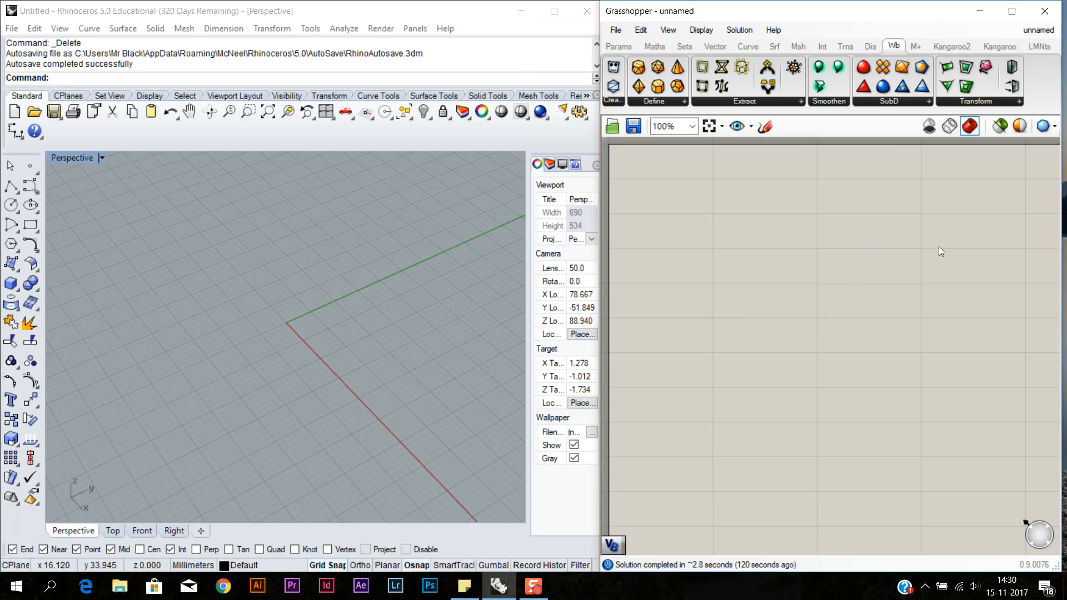
- Add an MD Slider to the canvas and set its point to about 0.56, 0.61
double_click(690, 219)
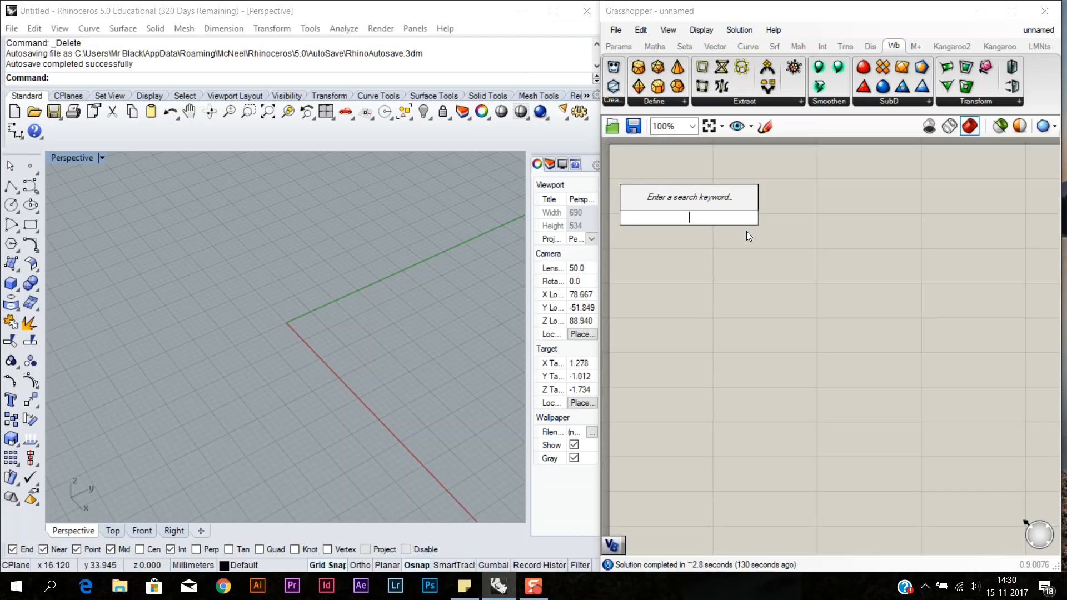
type("md slider")
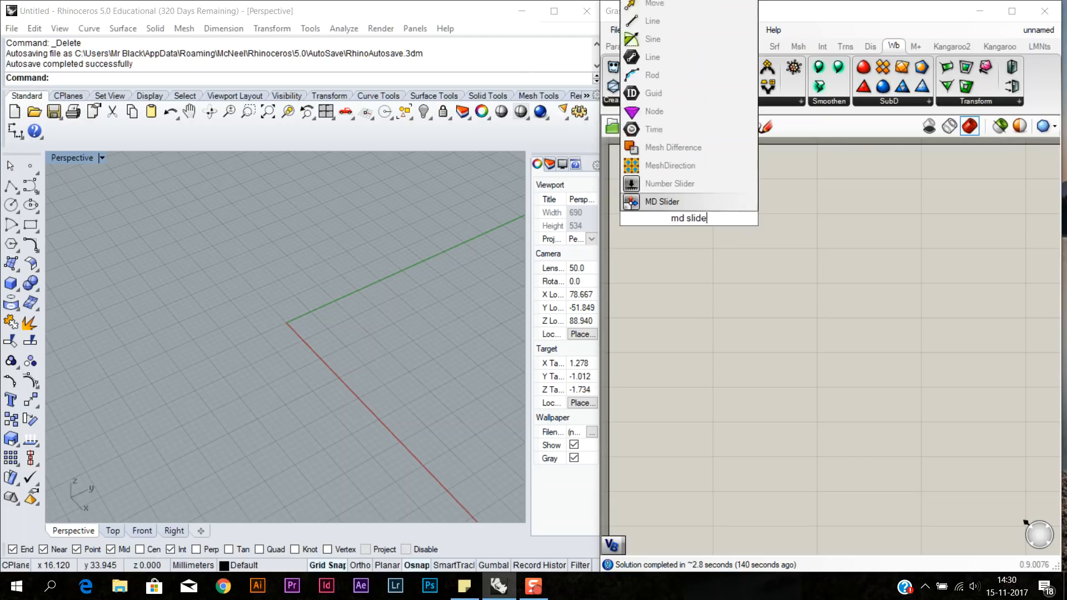
left_click(708, 207)
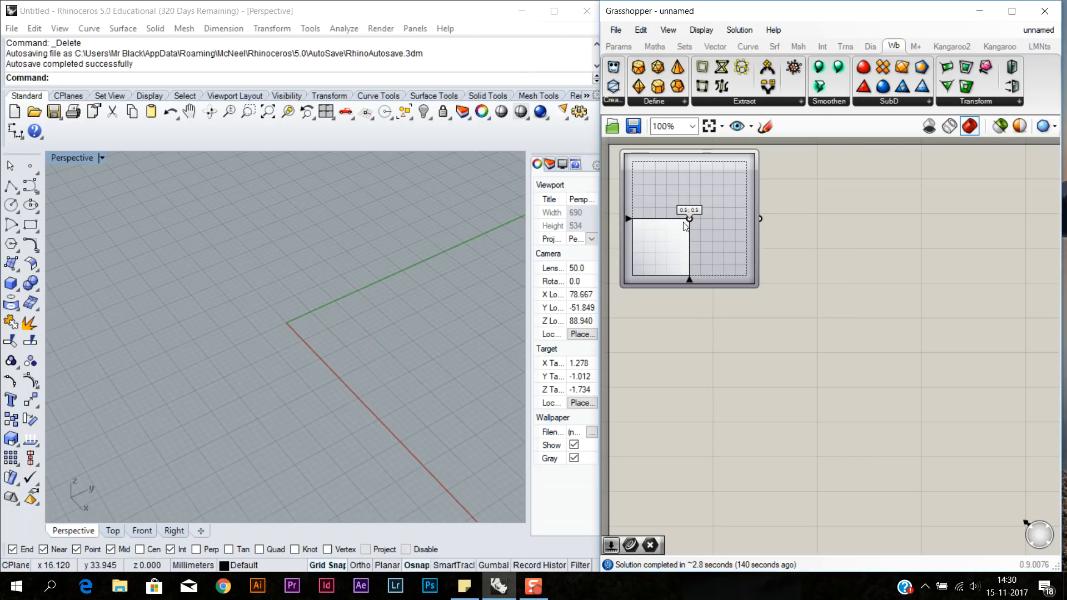
left_click_drag(688, 217, 715, 170)
- Add a Number Slider below the MD Slider and set its maximum to 50
double_click(663, 322)
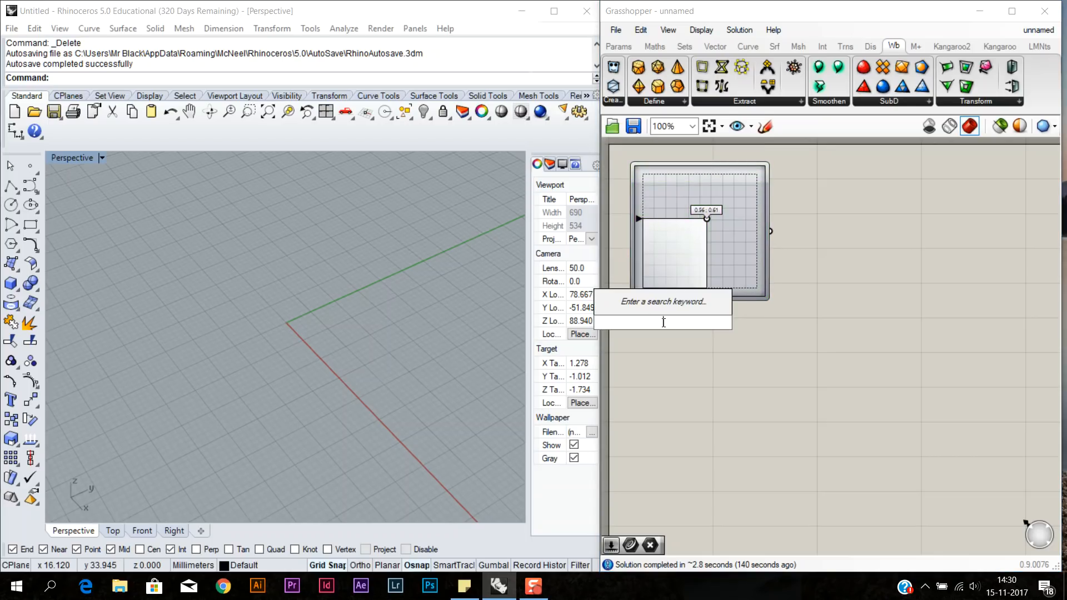
type("number slider")
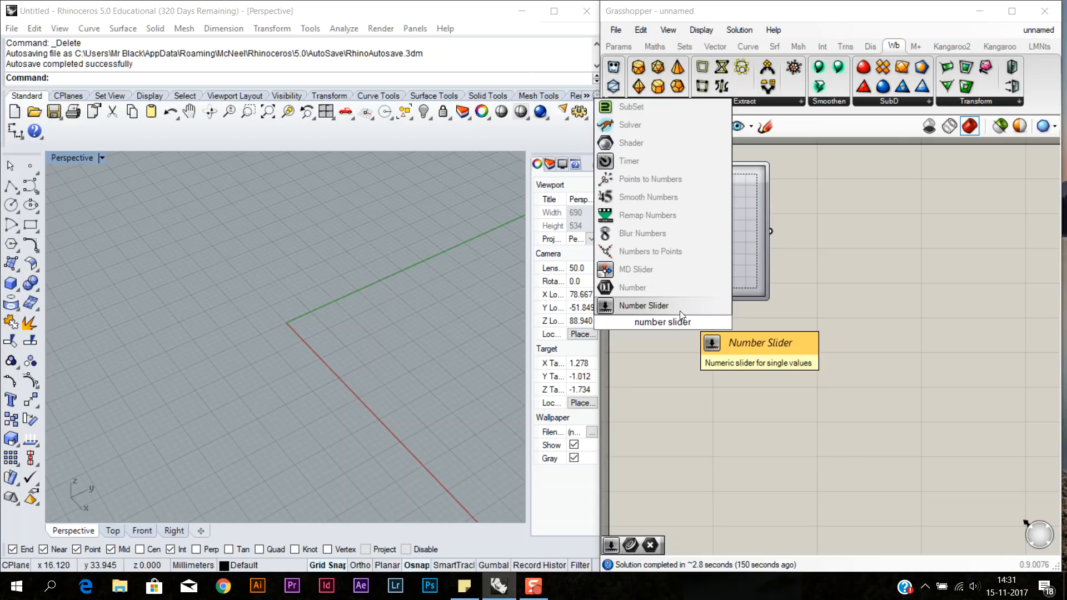
left_click(679, 310)
right_click(702, 321)
left_click(738, 389)
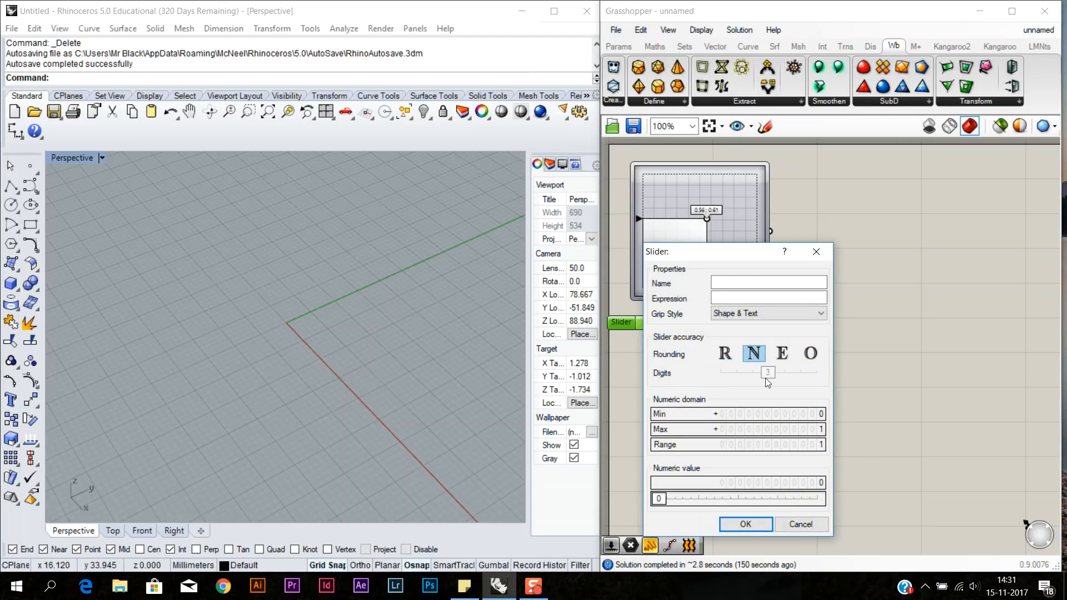
double_click(808, 430)
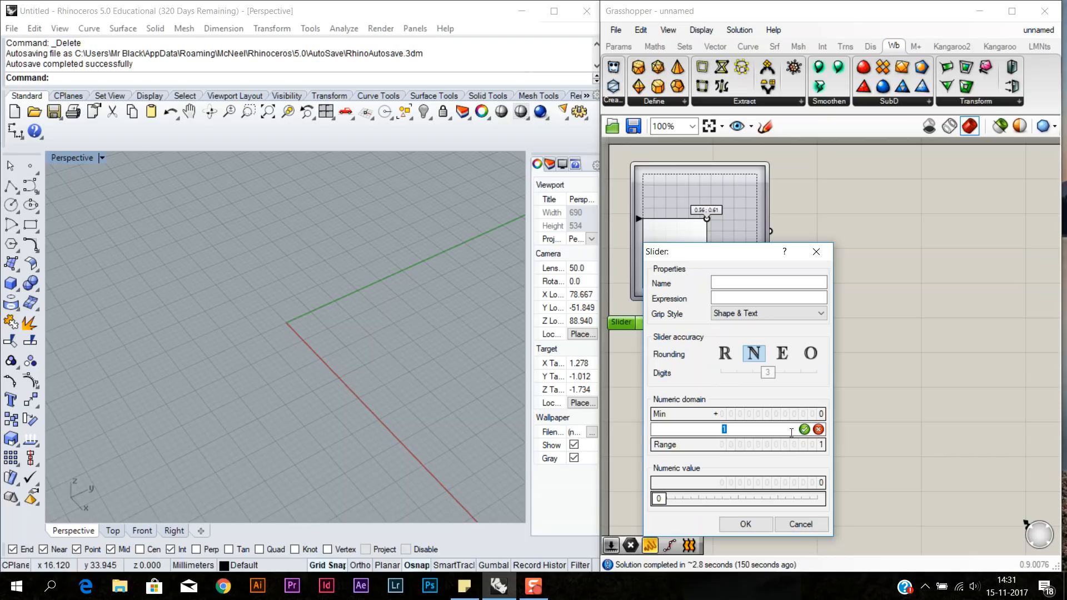
type("50")
key("Return")
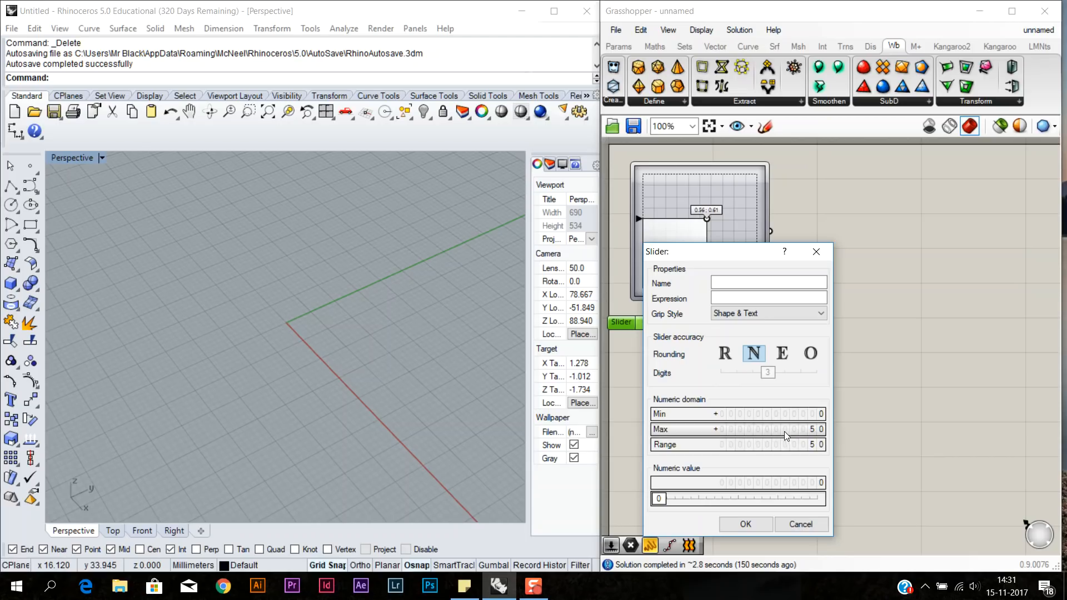
left_click(744, 524)
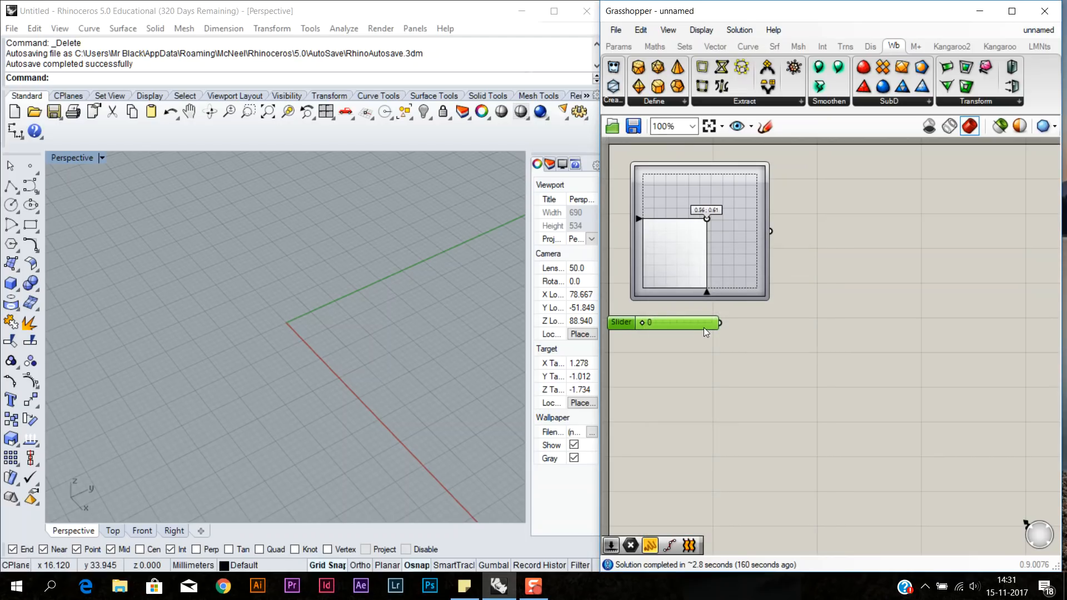
- Set both the X and Y domains of the MD Slider to -25 To 25
right_click(723, 234)
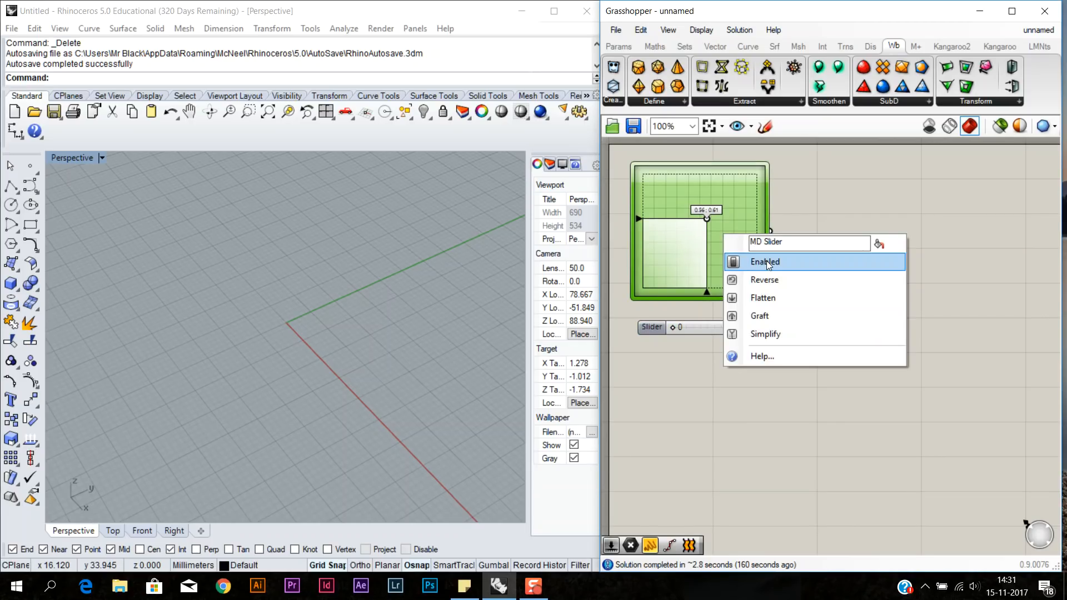
left_click(716, 225)
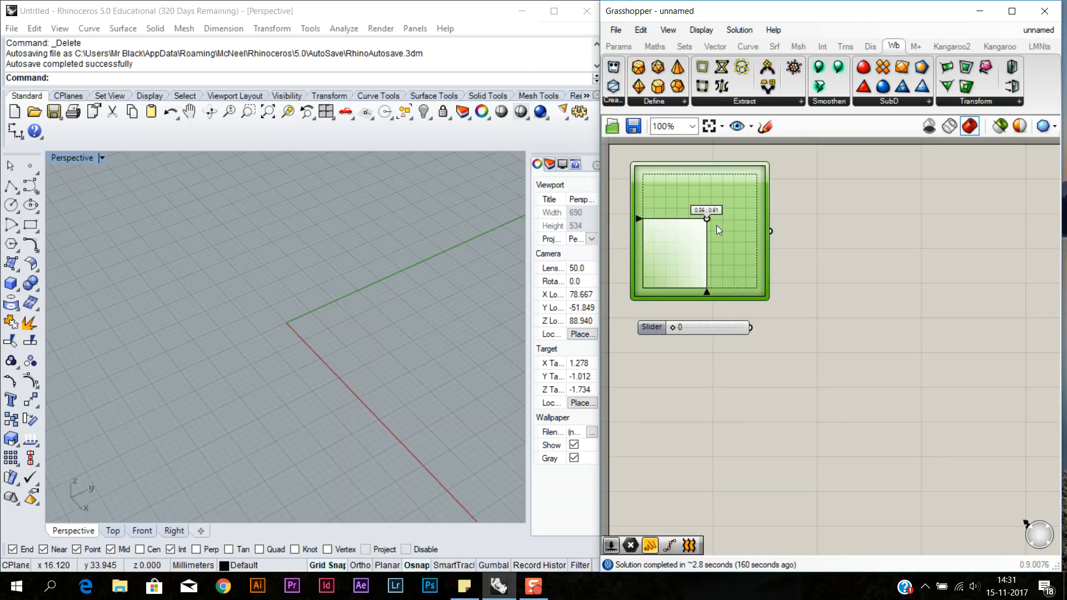
double_click(716, 226)
double_click(718, 204)
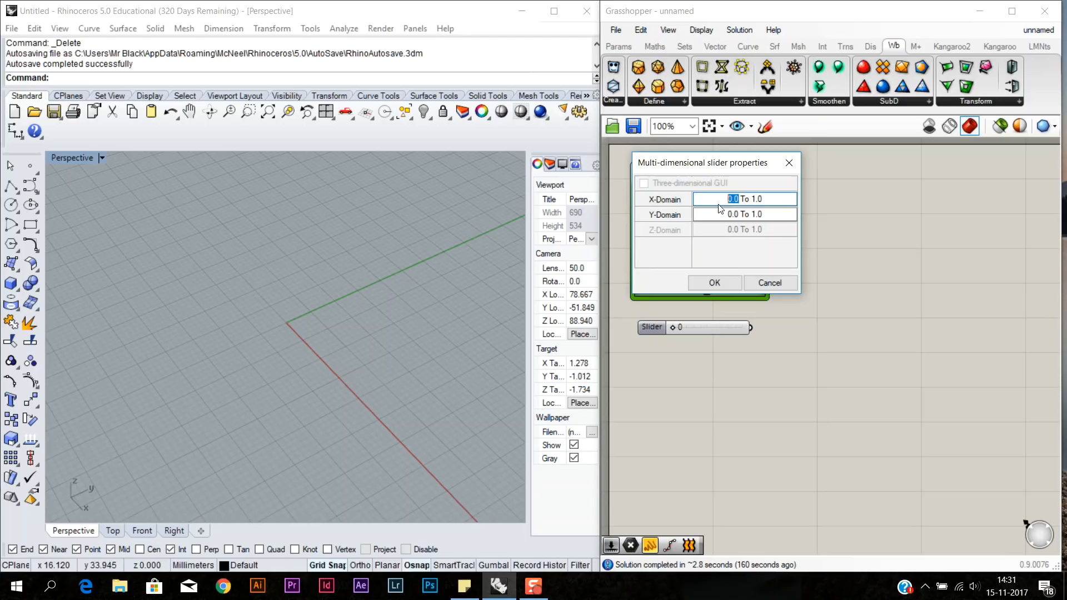
type("-25")
left_click_drag(756, 199, 766, 199)
type("25")
left_click(737, 215)
double_click(729, 214)
type("-25")
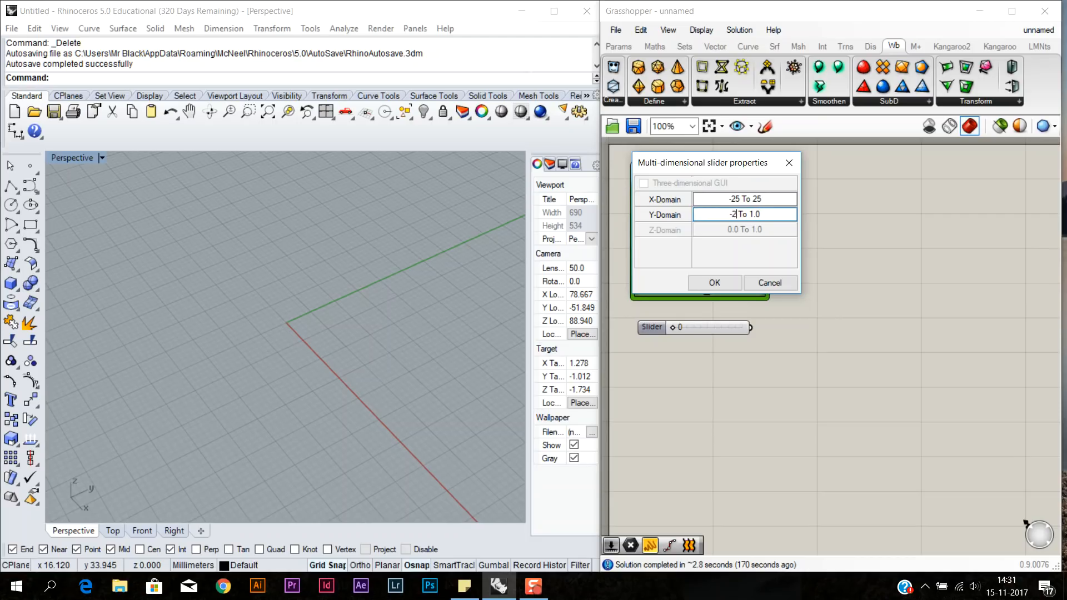
left_click_drag(752, 214, 764, 214)
type("25")
left_click(722, 282)
- Add a Unit Z component and connect the number slider to its factor input
right_click_drag(829, 325, 782, 324)
double_click(771, 320)
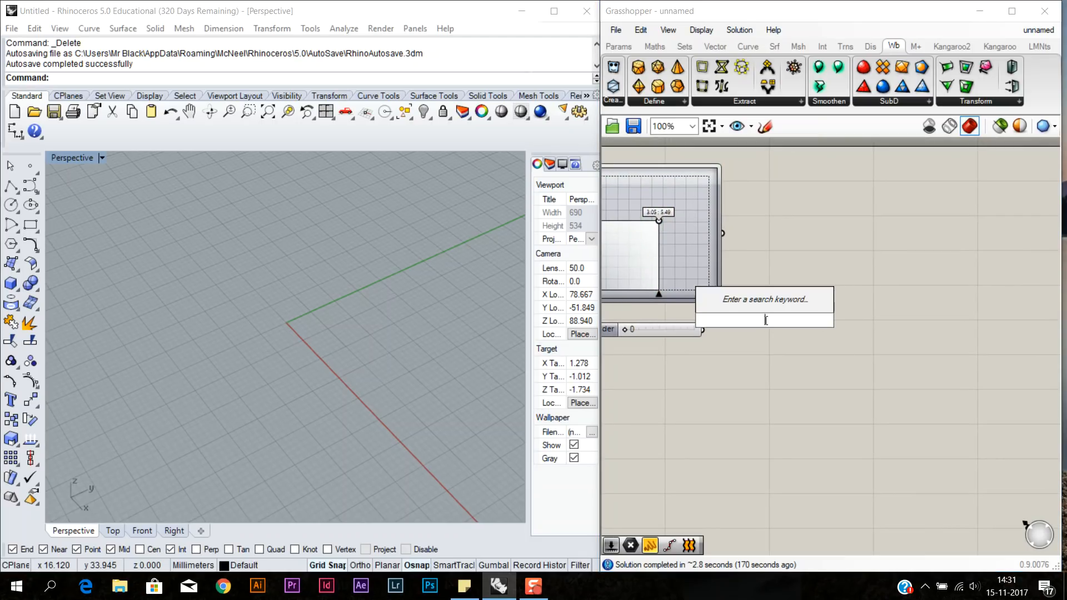
type("unit z")
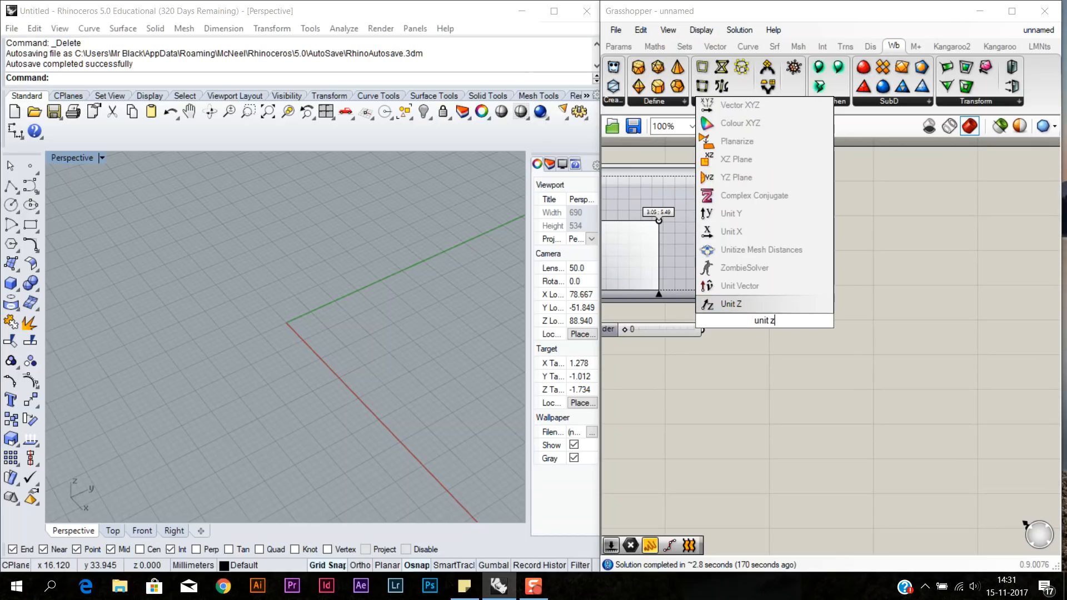
key("Return")
left_click_drag(749, 325, 737, 332)
left_click(784, 300)
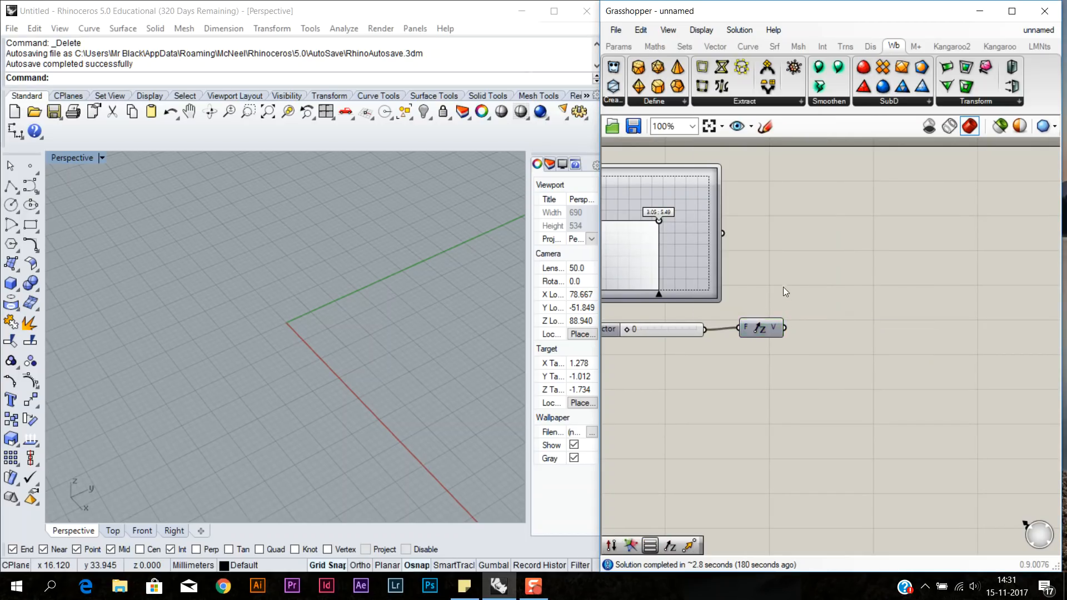
- Add a Point parameter beside the MD Slider and connect the slider's output to it
double_click(784, 232)
type("point")
key("Return")
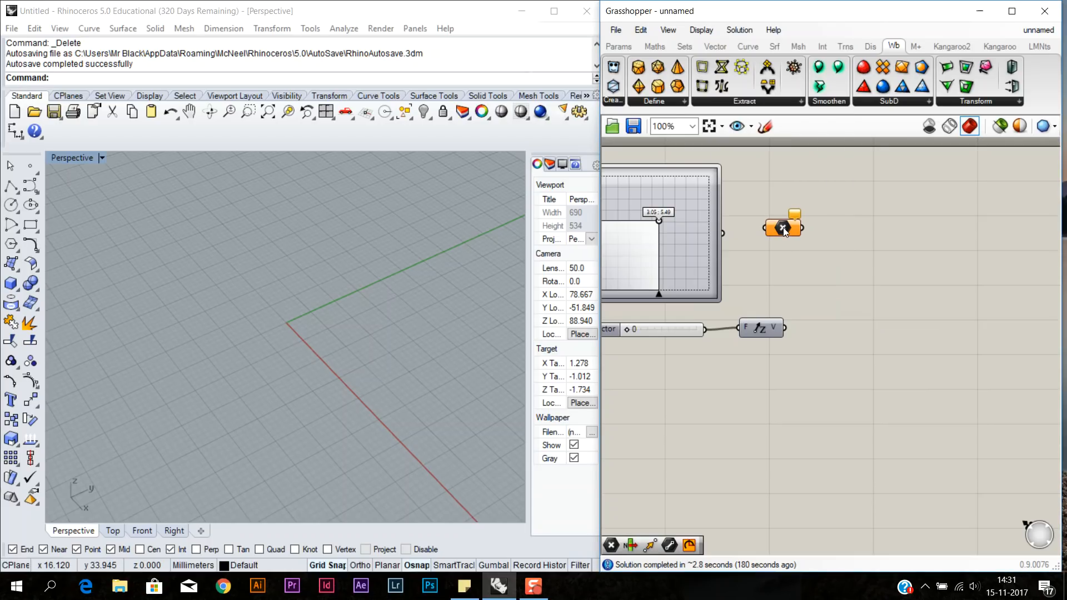
mouse_move(784, 230)
left_mouse_down()
mouse_move(795, 236)
mouse_move(770, 235)
left_mouse_up()
right_click_drag(772, 263, 828, 270)
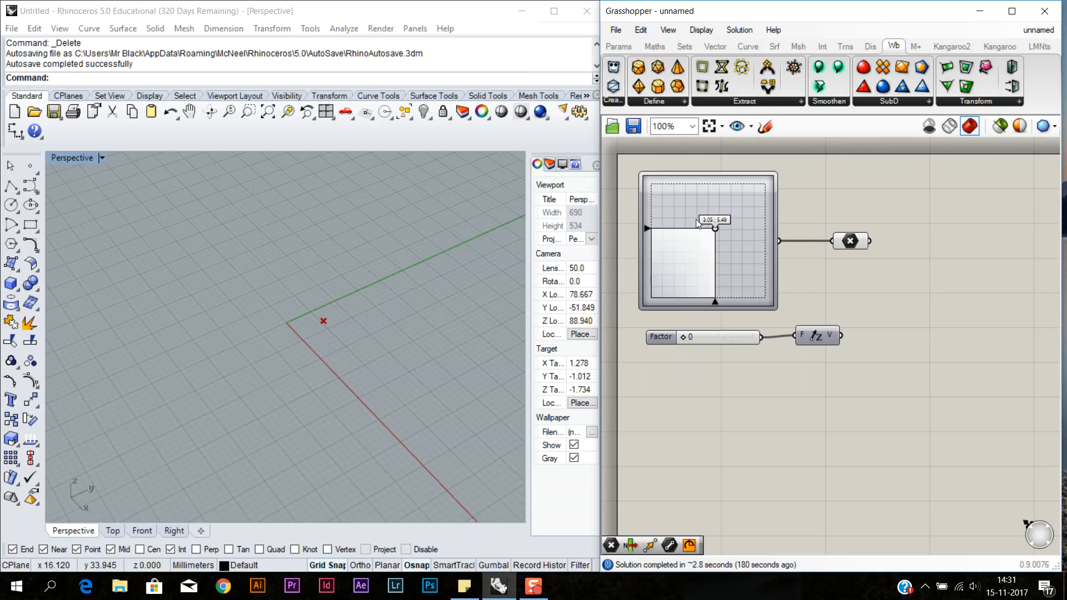
- Move the MD Slider's point to about 8.54, 16.16 to test the point's position in the viewport
left_click_drag(716, 228, 740, 216)
right_click_drag(389, 353, 430, 298)
mouse_move(740, 225)
left_mouse_down()
mouse_move(725, 220)
mouse_move(739, 261)
mouse_move(693, 192)
mouse_move(696, 276)
mouse_move(725, 248)
mouse_move(733, 205)
left_mouse_up()
- Reposition the Unit Z component and add a Move component to the canvas
right_click_drag(846, 307, 810, 315)
left_click(781, 336)
left_click_drag(780, 336, 773, 350)
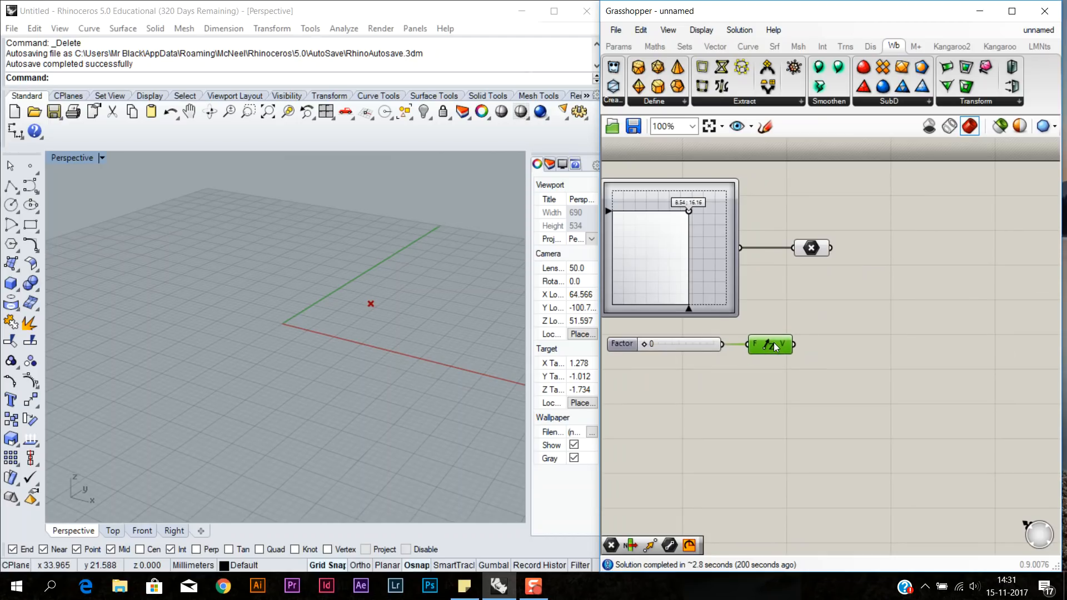
left_click(811, 249)
left_click(833, 259)
double_click(832, 259)
type("mo")
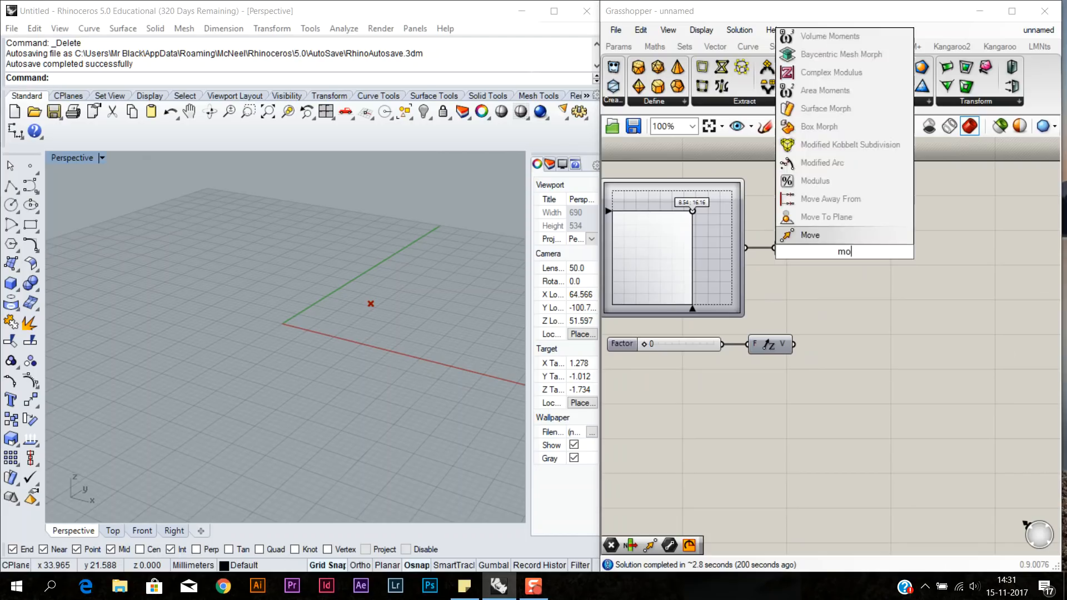
key("Return")
- Connect the Point and Unit Z outputs to the Move component's geometry and motion inputs, and turn off the Point's preview
left_click_drag(837, 255, 790, 250)
left_click(799, 249)
right_click(799, 249)
left_click(805, 276)
left_click(792, 259)
left_click_drag(795, 344, 862, 244)
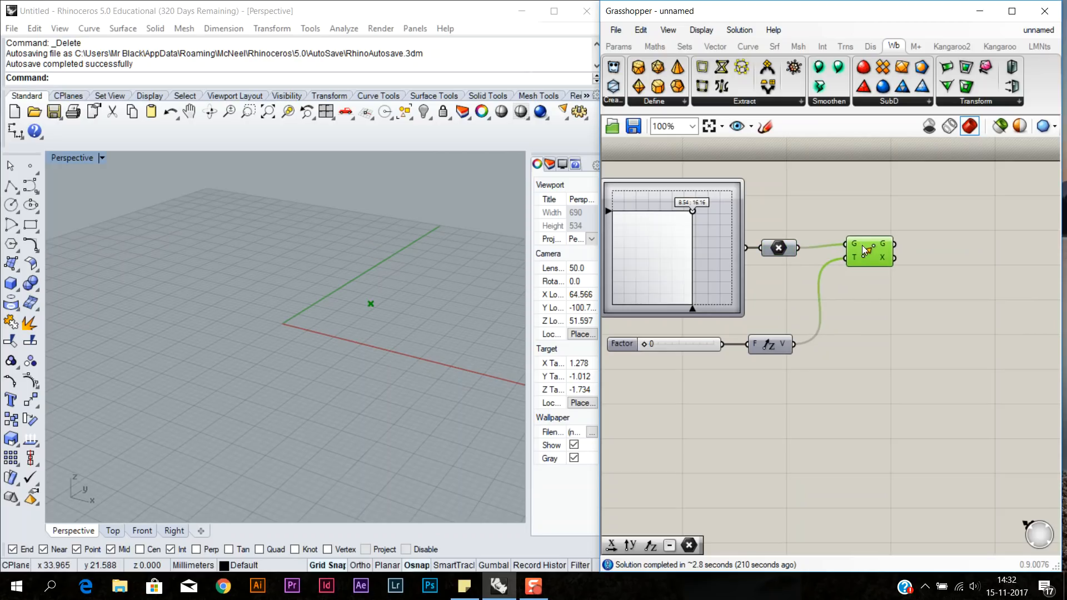
- Set the factor slider to 8 and the MD Slider's point to about 4.76, 4.88, and align the factor slider beneath it
mouse_move(656, 344)
left_mouse_down()
mouse_move(669, 345)
mouse_move(650, 345)
left_mouse_up()
left_click_drag(692, 211, 702, 241)
mouse_move(652, 344)
left_mouse_down()
mouse_move(702, 344)
mouse_move(656, 344)
left_mouse_up()
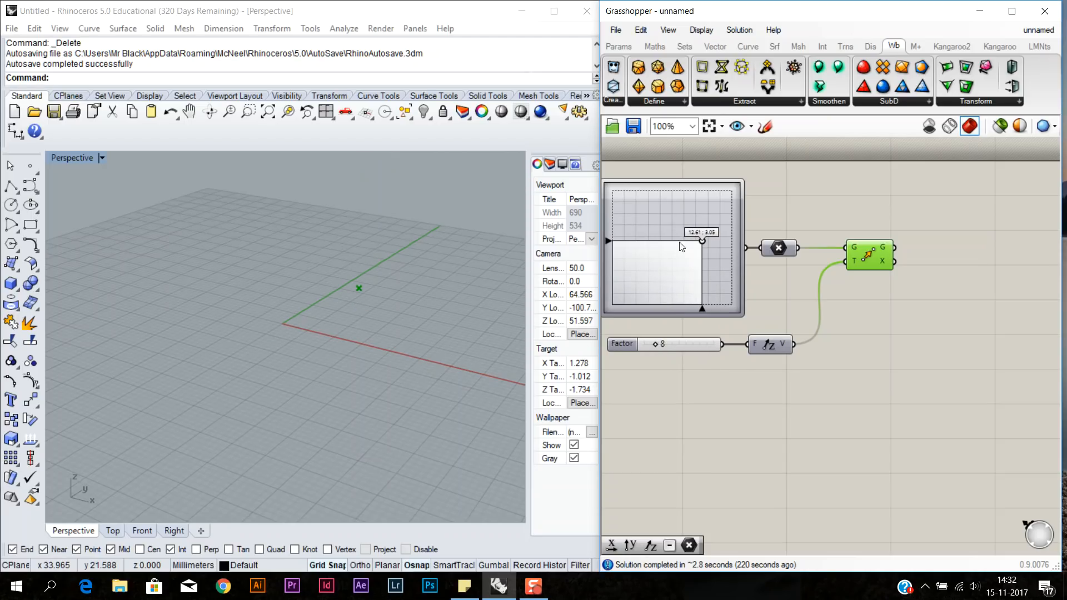
mouse_move(705, 241)
left_mouse_down()
mouse_move(665, 294)
mouse_move(705, 238)
mouse_move(647, 258)
mouse_move(685, 235)
left_mouse_up()
left_click(706, 329)
scroll(723, 340, "down", 2)
left_click_drag(673, 350, 665, 352)
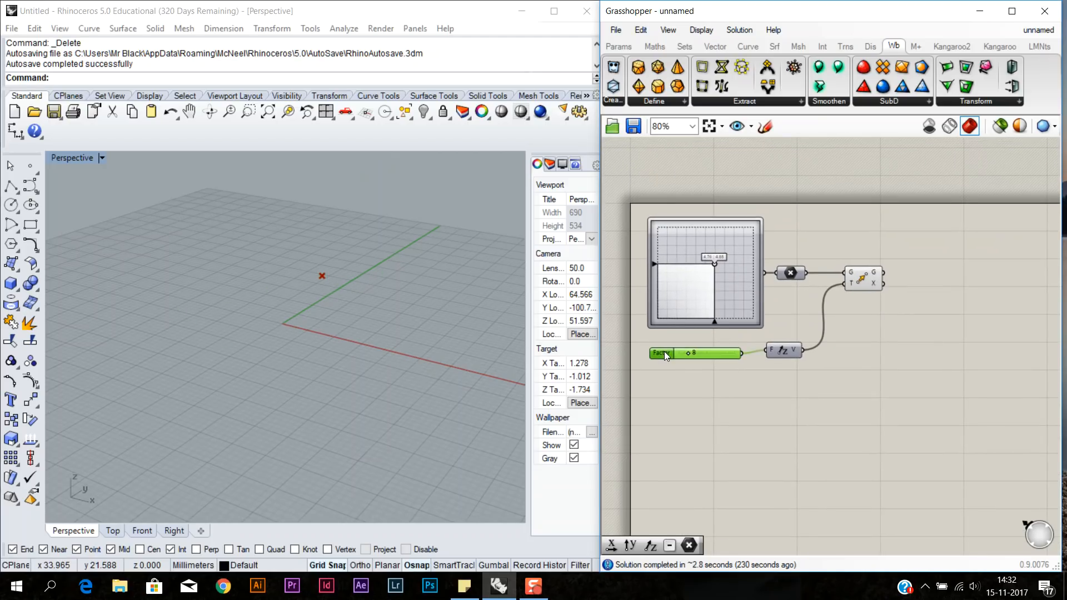
- Duplicate the whole group of sliders, Point, Unit Z and Move, and place the copy directly below the original
scroll(803, 398, "down", 2)
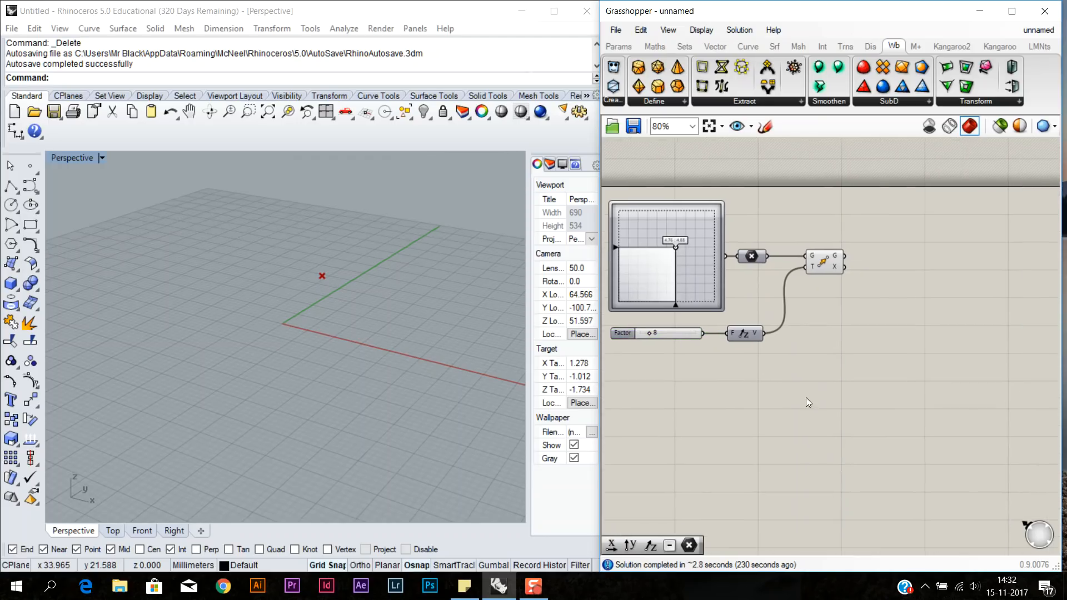
left_click_drag(853, 394, 676, 264)
left_click_drag(769, 360, 770, 361)
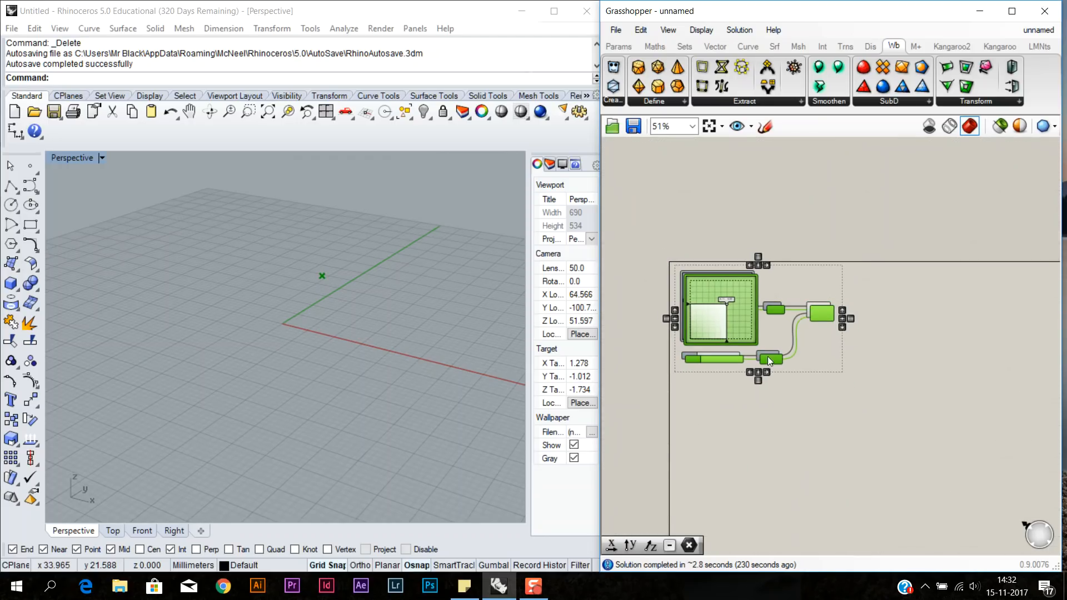
left_click_drag(746, 316, 742, 408)
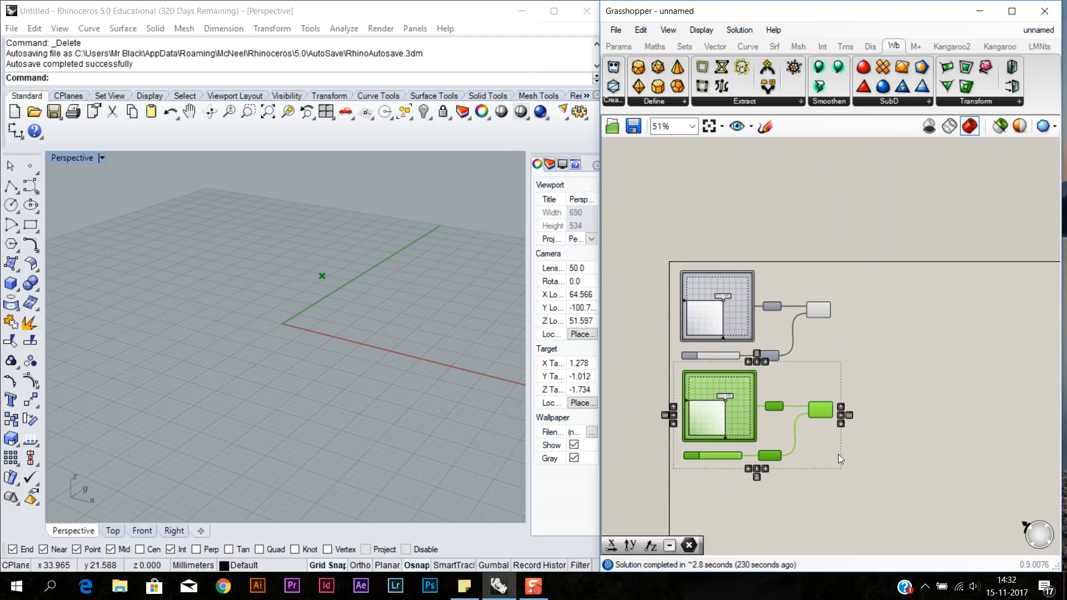
- Paste two more copies of the component group and stack them beneath the existing ones
right_click_drag(838, 455, 839, 379)
left_click(839, 384)
key("ctrl+v")
left_click_drag(745, 255, 741, 448)
left_click(888, 507)
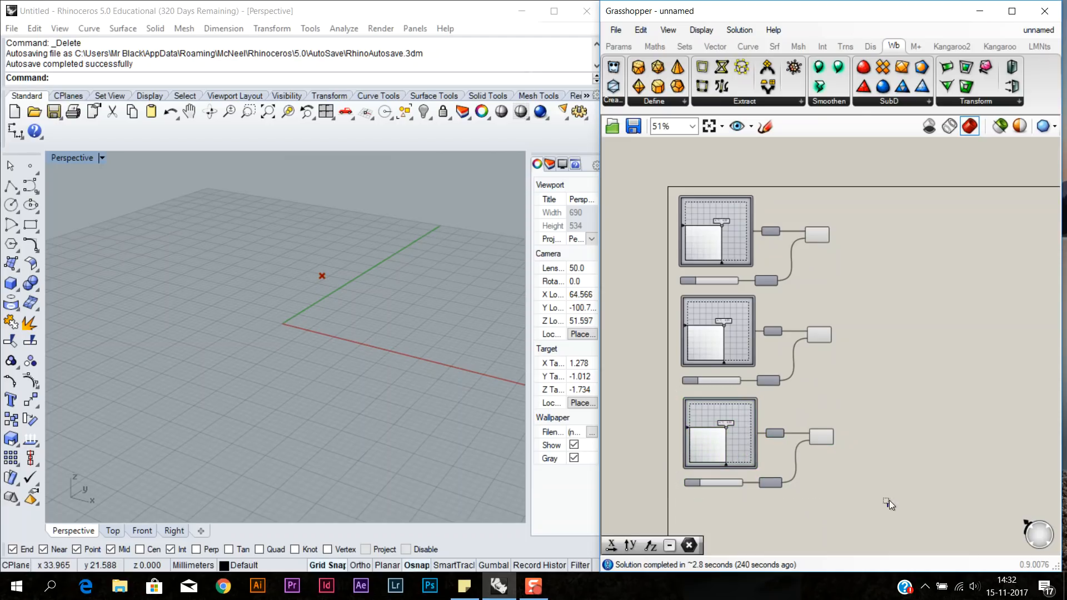
key("ctrl+v")
right_click_drag(855, 361, 852, 300)
left_click_drag(743, 197, 736, 491)
- Spread the four points apart by giving each MD Slider a different XY position, with the third at about 12.61, 12.8
left_click(771, 268)
scroll(762, 322, "up", 5)
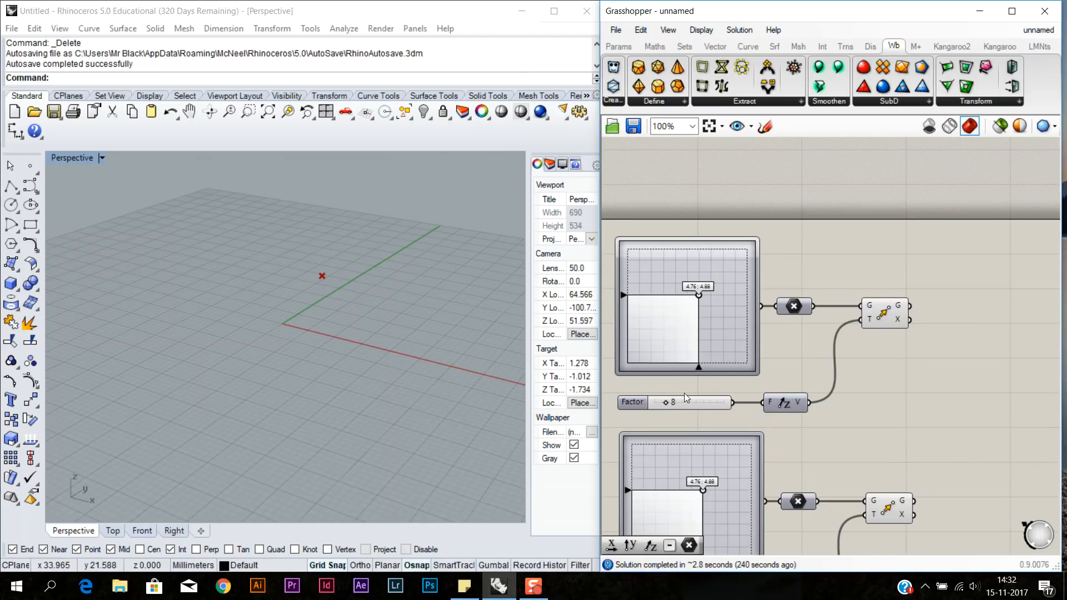
scroll(761, 365, "down", 2)
scroll(730, 280, "up", 2)
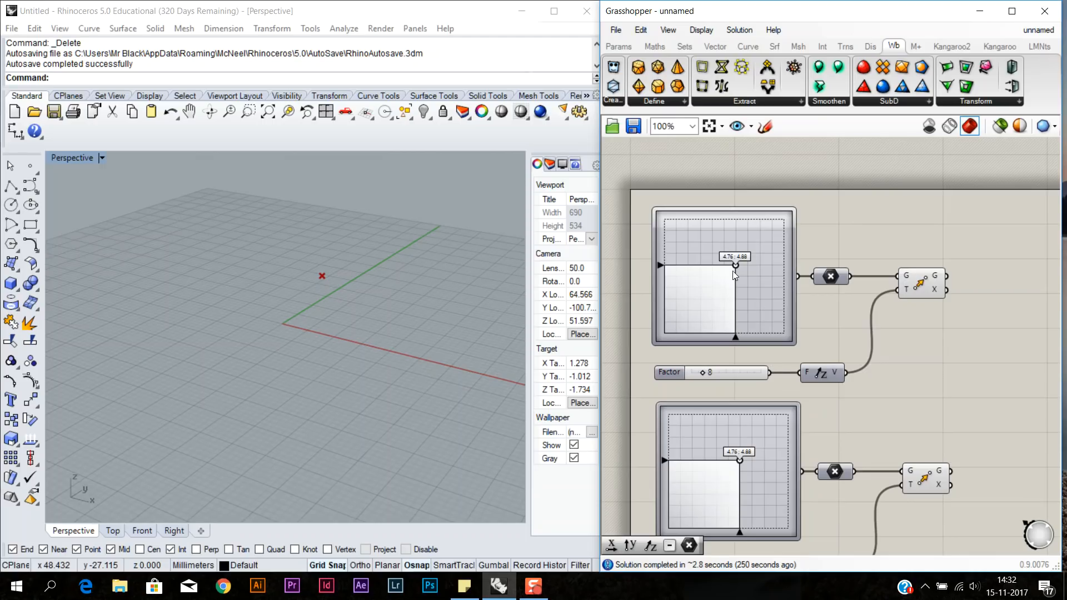
left_click_drag(735, 265, 693, 311)
right_click_drag(727, 338, 713, 169)
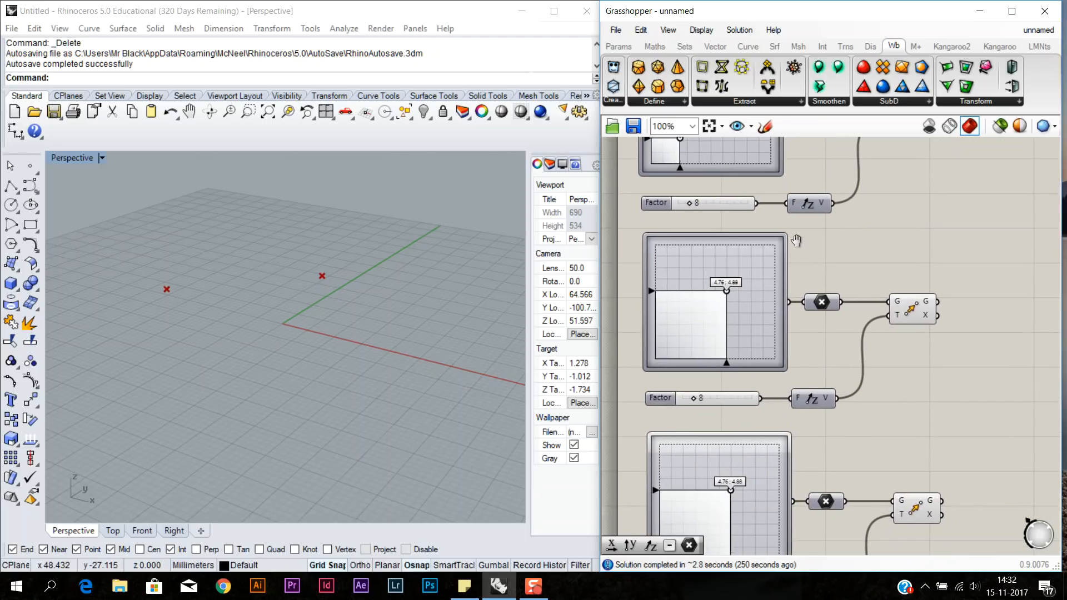
left_click_drag(731, 290, 760, 326)
right_click_drag(760, 325, 719, 318)
left_click_drag(716, 311, 734, 293)
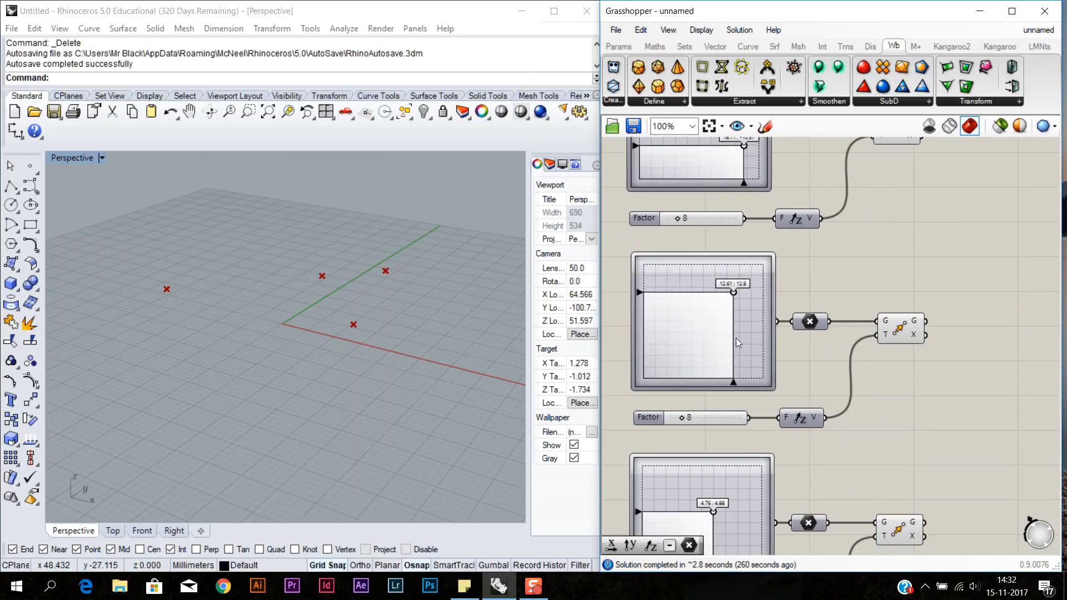
right_click_drag(736, 453, 745, 306)
left_click_drag(721, 365, 690, 350)
- Adjust the four factor sliders to give the moved points different Z heights
right_click_drag(738, 237, 769, 385)
right_click_drag(720, 177, 702, 389)
left_click_drag(696, 239, 692, 239)
right_click_drag(714, 324, 707, 227)
left_click_drag(689, 338, 712, 342)
right_click_drag(711, 411, 710, 323)
left_click_drag(695, 445, 689, 444)
right_click_drag(689, 444, 678, 320)
left_click_drag(681, 527, 701, 526)
- Add a Nurbs Curve component to the right of the four Move components
right_click(846, 351)
right_click_drag(963, 229, 781, 399)
scroll(802, 275, "down", 6)
right_click_drag(805, 272, 767, 306)
scroll(775, 264, "up", 4)
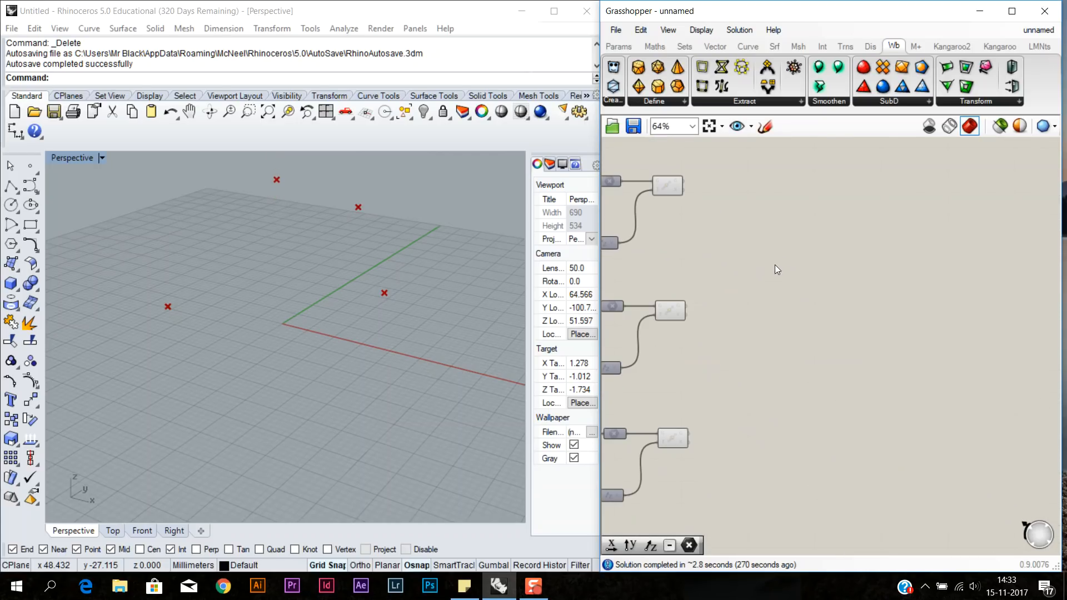
double_click(770, 279)
type("nurb")
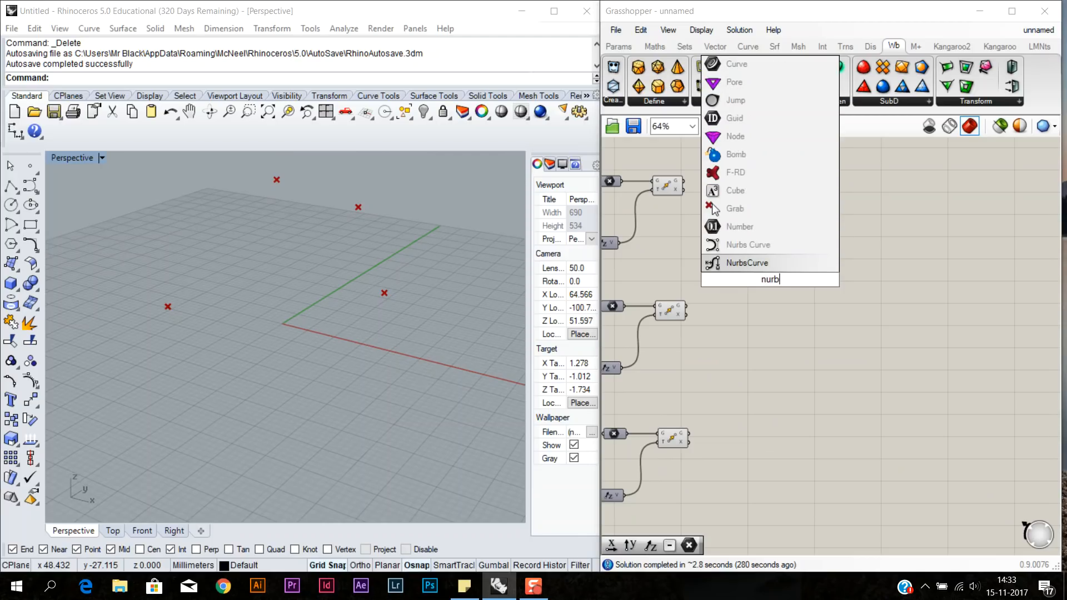
left_click(778, 245)
- Wire the geometry outputs of all four Move components into the Nurbs Curve's vertices input and shift the curve component further right
left_click_drag(683, 181, 756, 270)
left_click_drag(687, 308, 755, 269)
mouse_move(690, 435)
left_mouse_down()
mouse_move(736, 273)
mouse_move(752, 268)
left_mouse_up()
right_click_drag(731, 485, 742, 445)
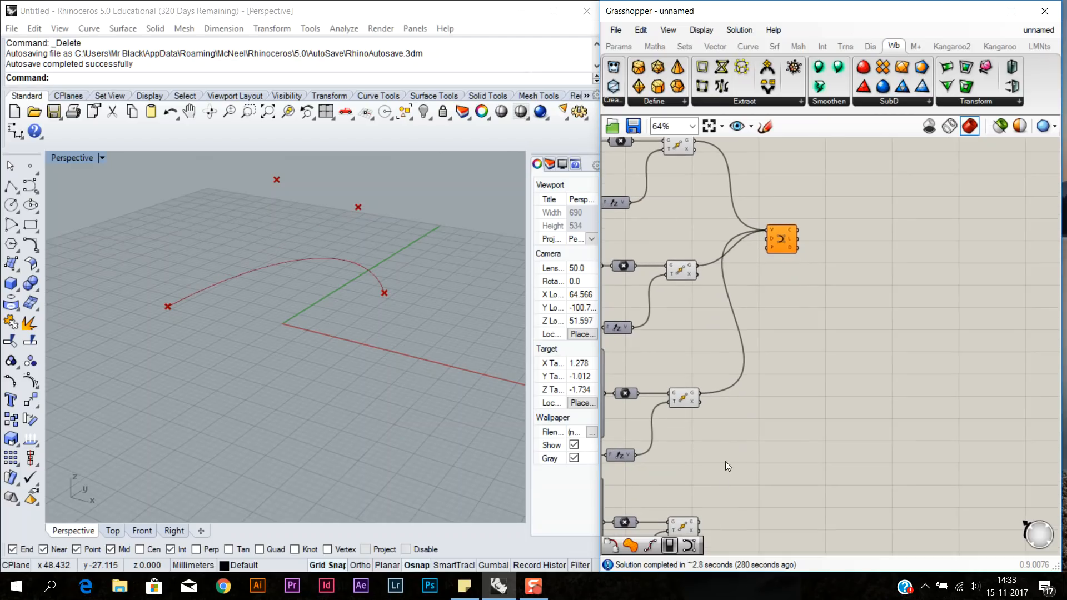
left_click_drag(700, 521, 819, 229)
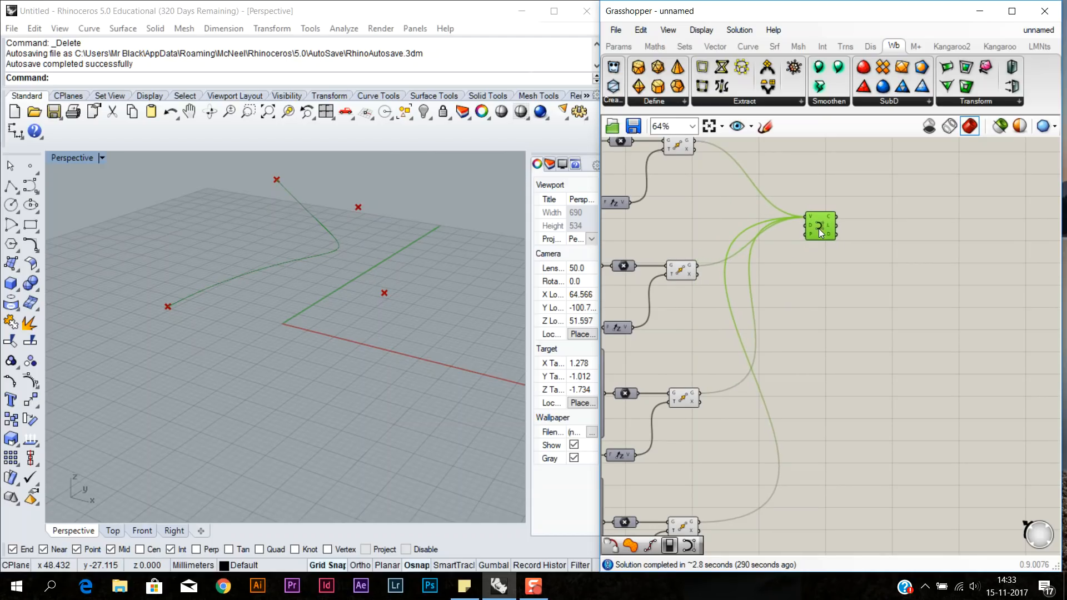
left_click(820, 295)
- Close the NURBS curve by setting its periodic (P) input to True
right_click_drag(328, 234, 356, 365)
right_click(809, 235)
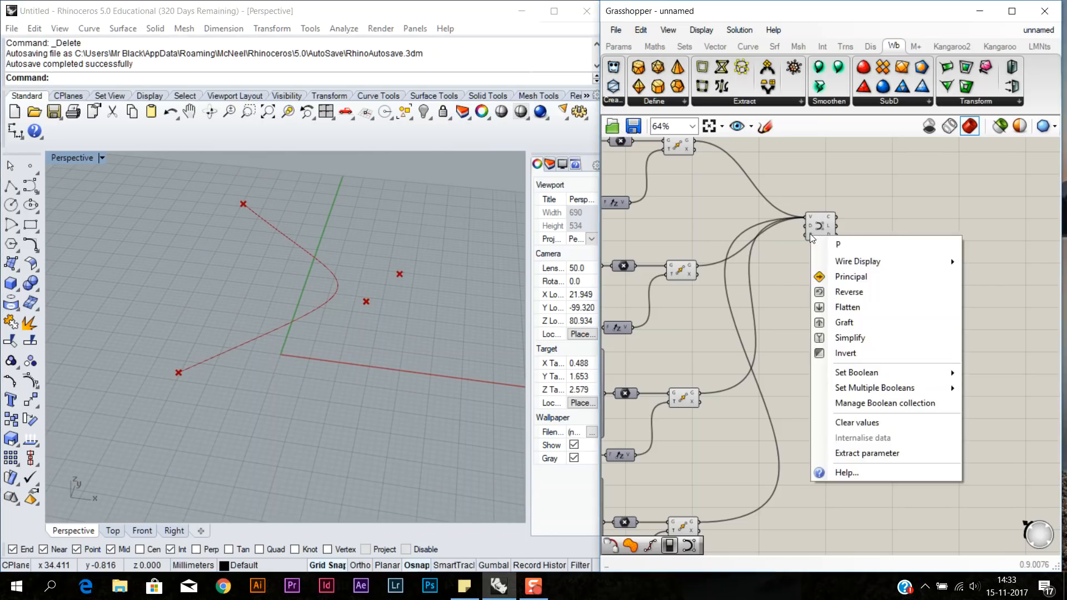
mouse_move(878, 371)
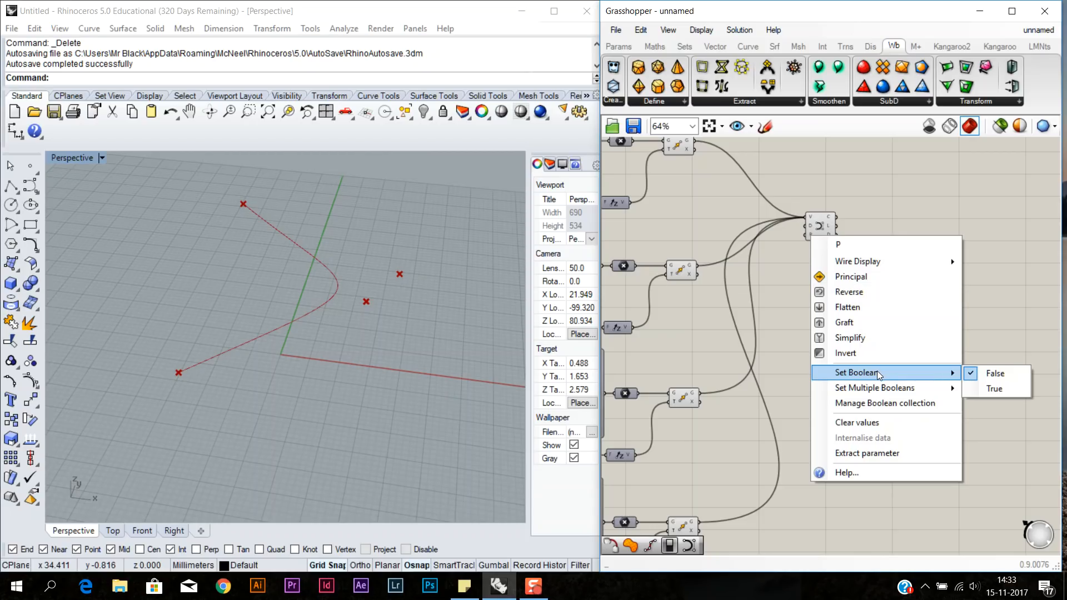
left_click(995, 388)
mouse_move(356, 300)
right_mouse_down()
mouse_move(392, 299)
mouse_move(310, 334)
mouse_move(298, 167)
mouse_move(381, 215)
mouse_move(400, 313)
mouse_move(368, 295)
right_mouse_up()
- Turn off the preview of all components, including the Move and Nurbs Curve components
right_click_drag(877, 218, 802, 242)
scroll(802, 243, "down", 3)
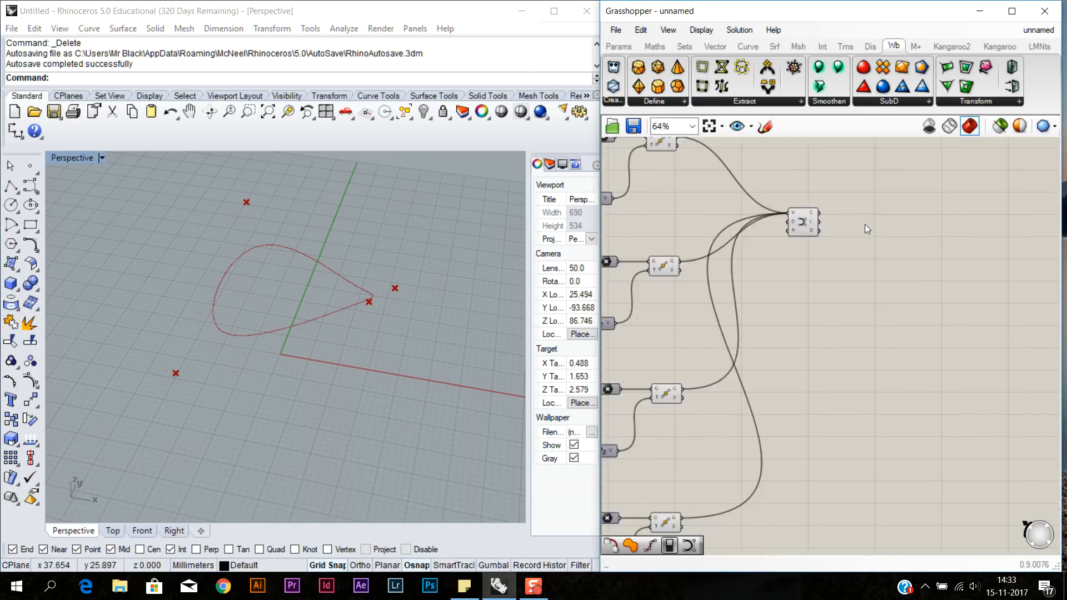
left_click_drag(841, 497, 691, 154)
right_click(746, 241)
left_click(784, 272)
left_click(855, 269)
- Add a Patch component beside the Nurbs Curve and connect the curve output to its C input
scroll(854, 269, "up", 4)
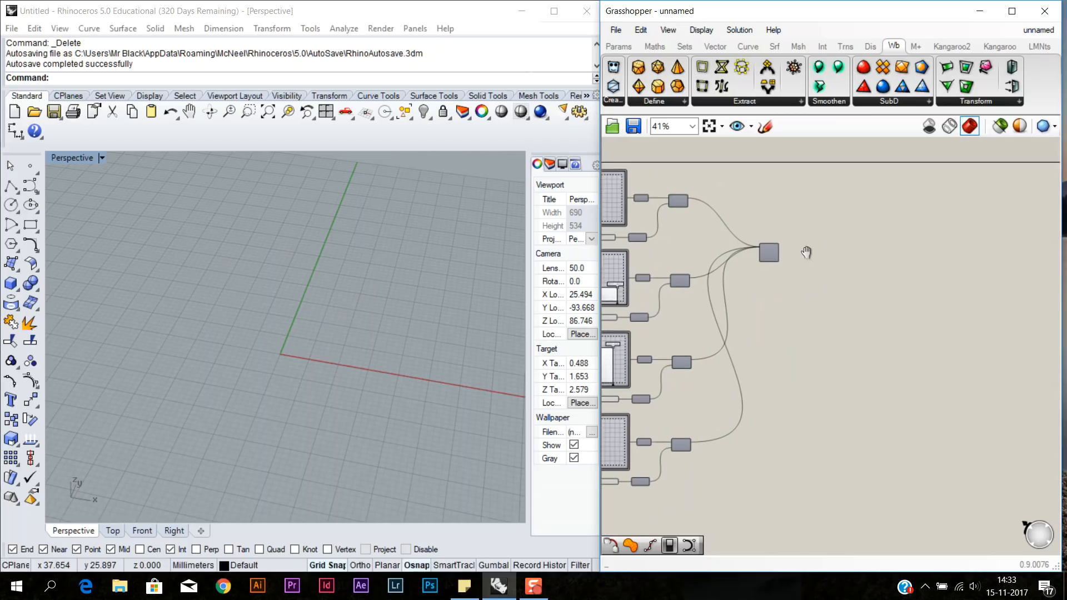
double_click(795, 256)
type("p")
key("Return")
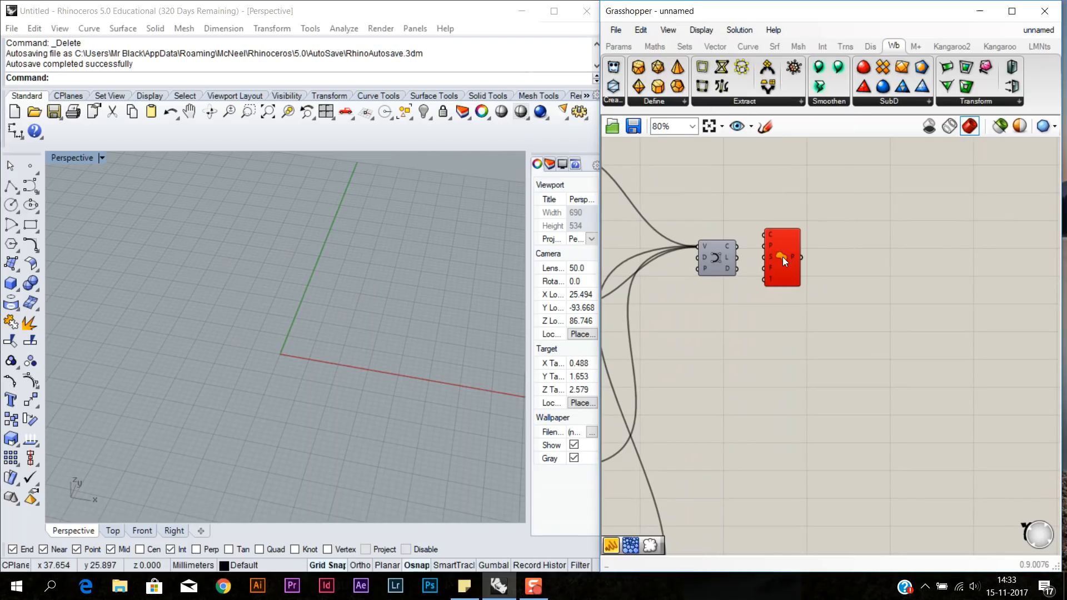
mouse_move(782, 257)
left_mouse_down()
mouse_move(805, 264)
mouse_move(783, 245)
left_mouse_up()
left_click(780, 198)
right_click_drag(279, 269, 448, 364)
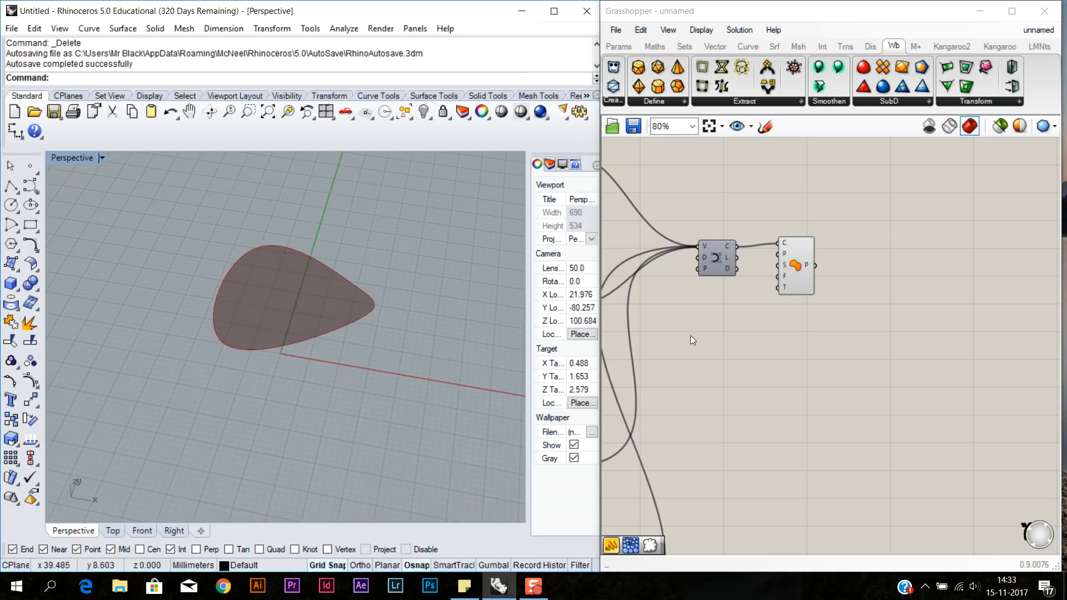
- Reshape the patch surface by adjusting one of the sliders that drive its control points
scroll(705, 326, "down", 1)
right_click_drag(705, 326, 817, 306)
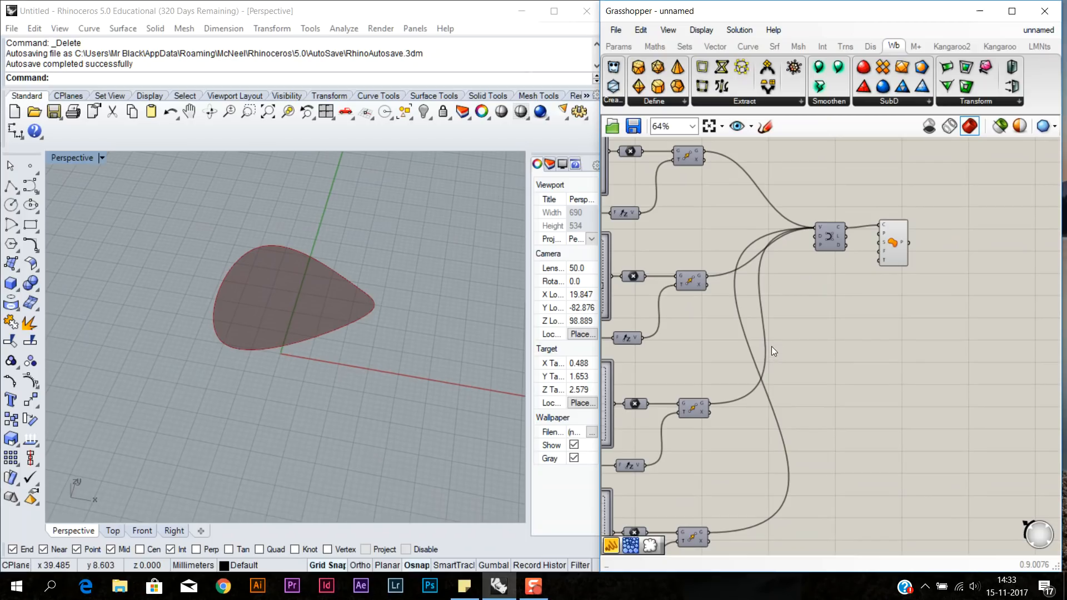
scroll(777, 341, "down", 1)
right_click(428, 318)
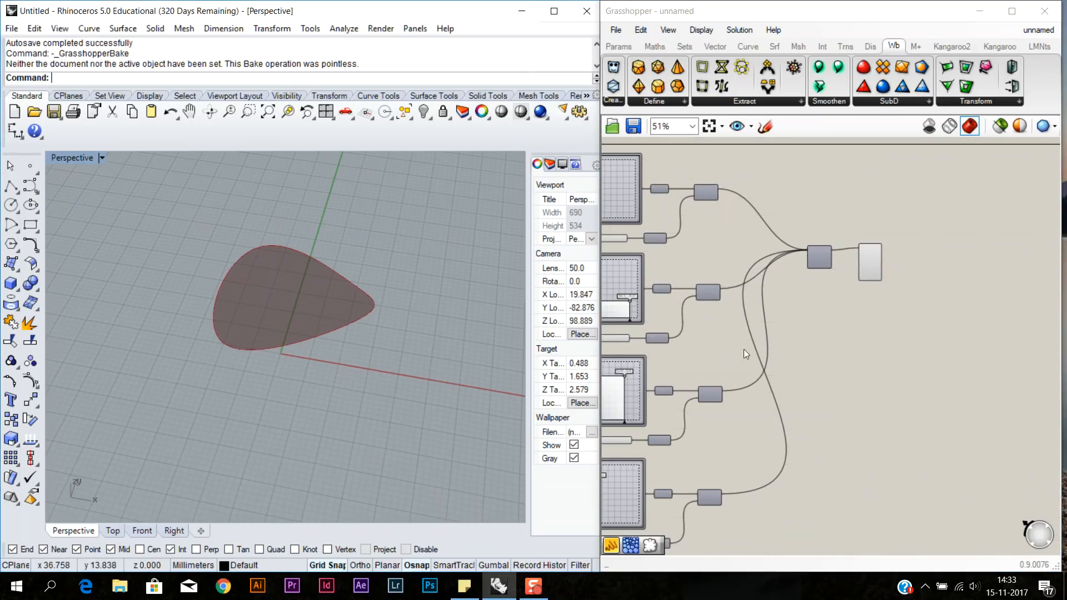
right_click_drag(822, 314, 729, 329)
scroll(734, 319, "up", 2)
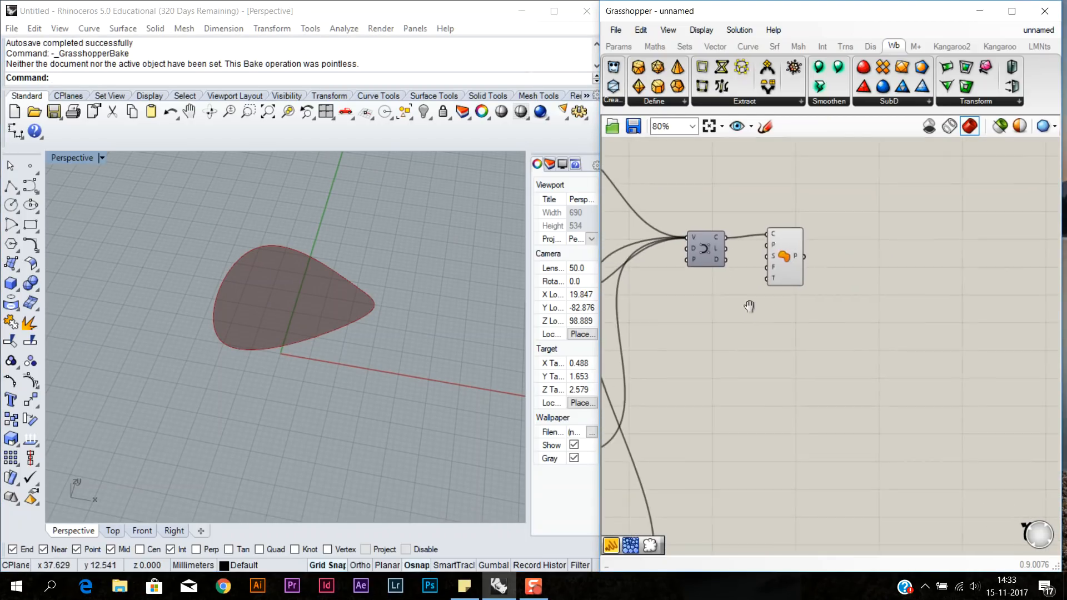
scroll(739, 286, "down", 2)
right_click_drag(689, 348, 835, 259)
scroll(733, 273, "up", 3)
mouse_move(714, 309)
left_mouse_down()
mouse_move(690, 266)
mouse_move(716, 294)
left_mouse_up()
- Add a Populate Geometry component and place it to the right of the Patch
scroll(820, 369, "down", 2)
right_click_drag(888, 416, 735, 342)
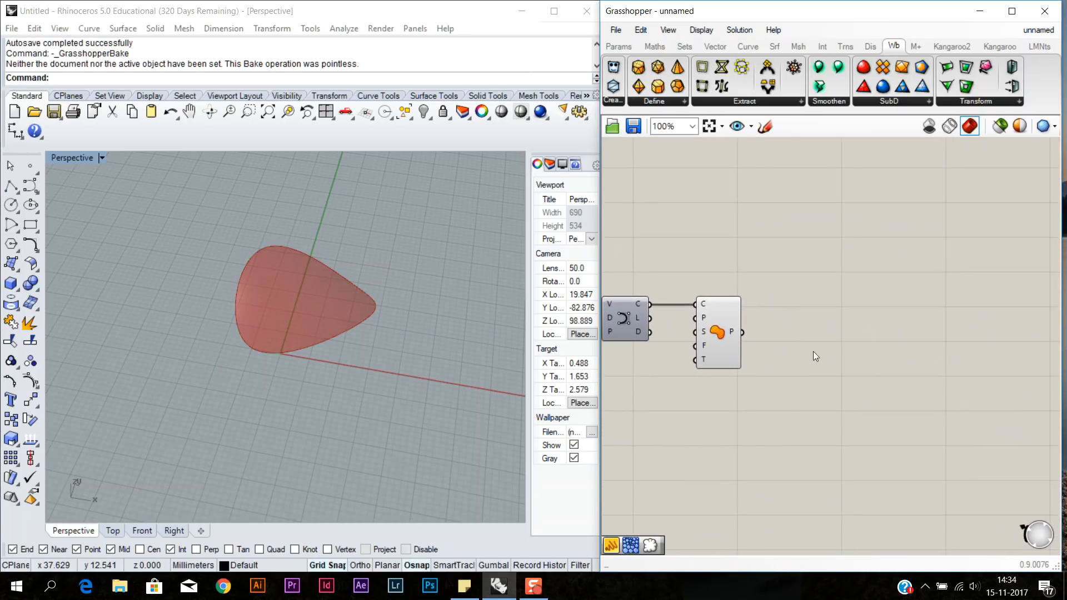
double_click(822, 322)
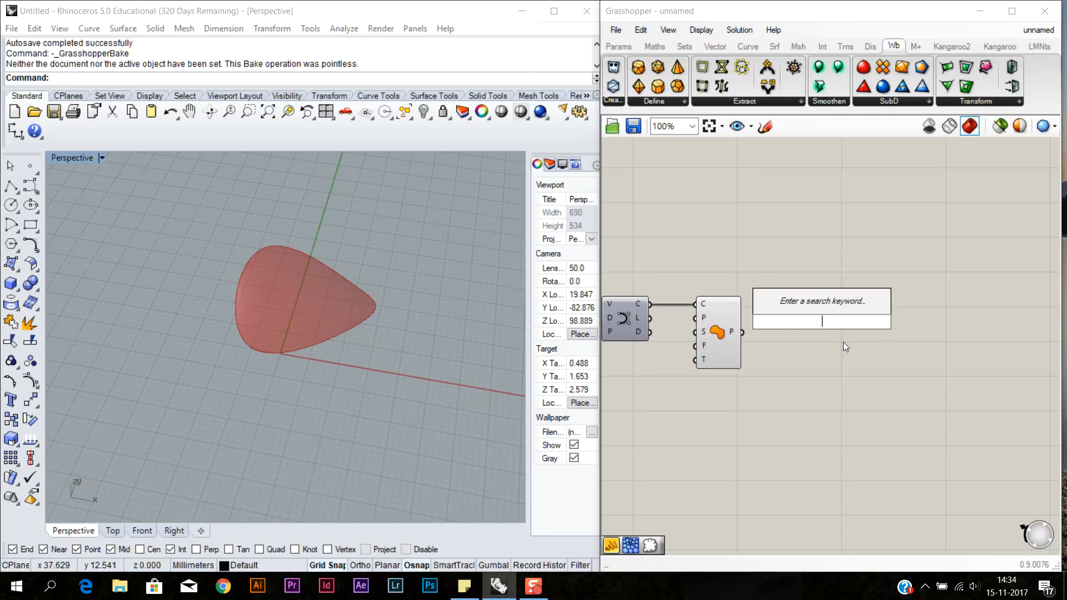
type("popul")
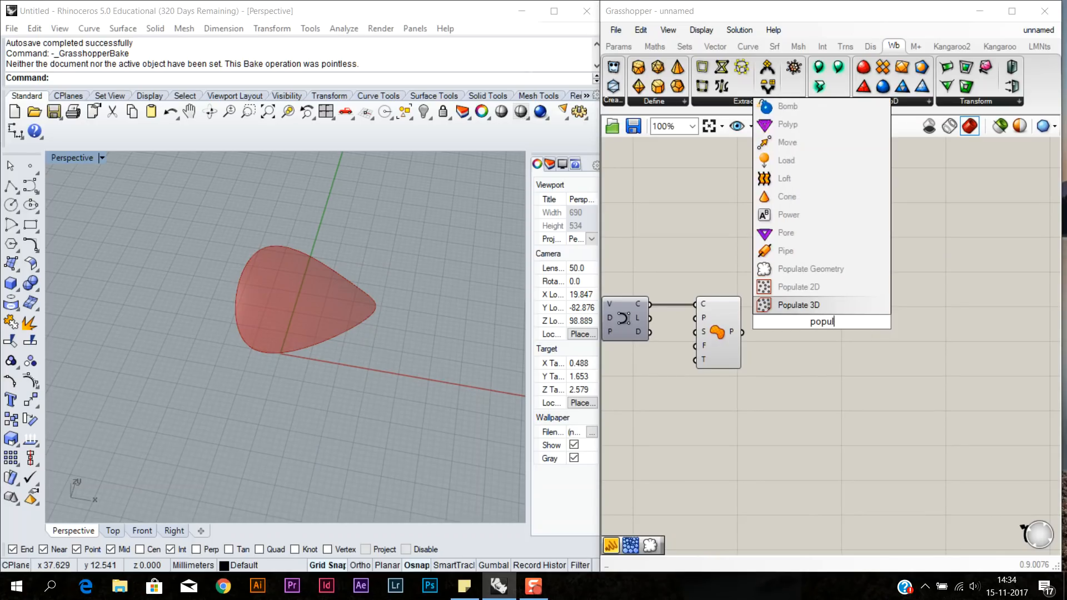
type("tate")
key("BackSpace")
key("BackSpace")
key("BackSpace")
key("BackSpace")
key("BackSpace")
left_click(839, 271)
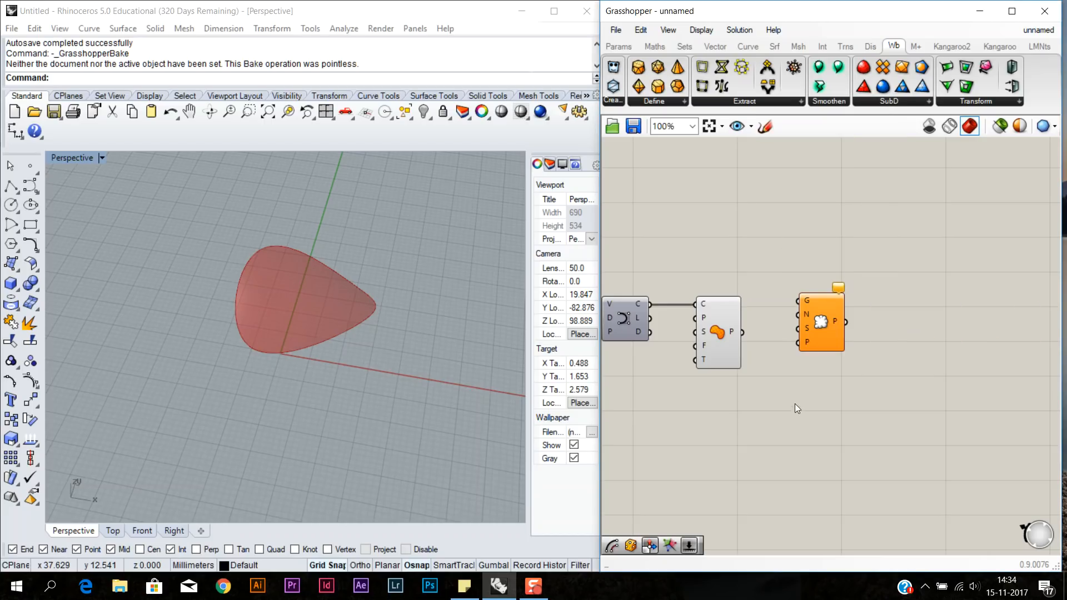
right_click_drag(795, 408, 747, 346)
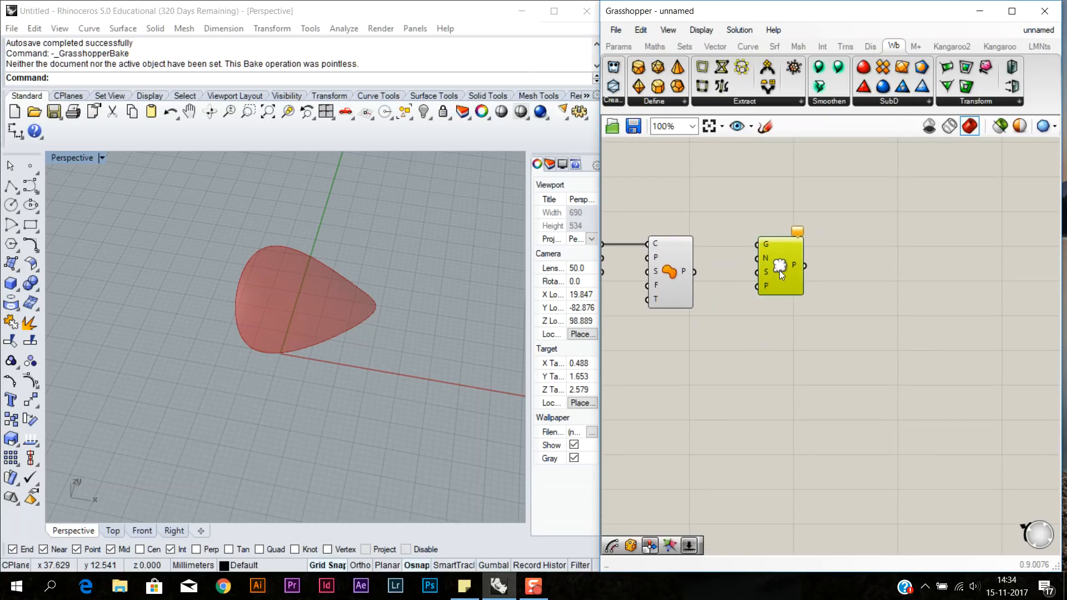
left_click_drag(786, 271, 781, 270)
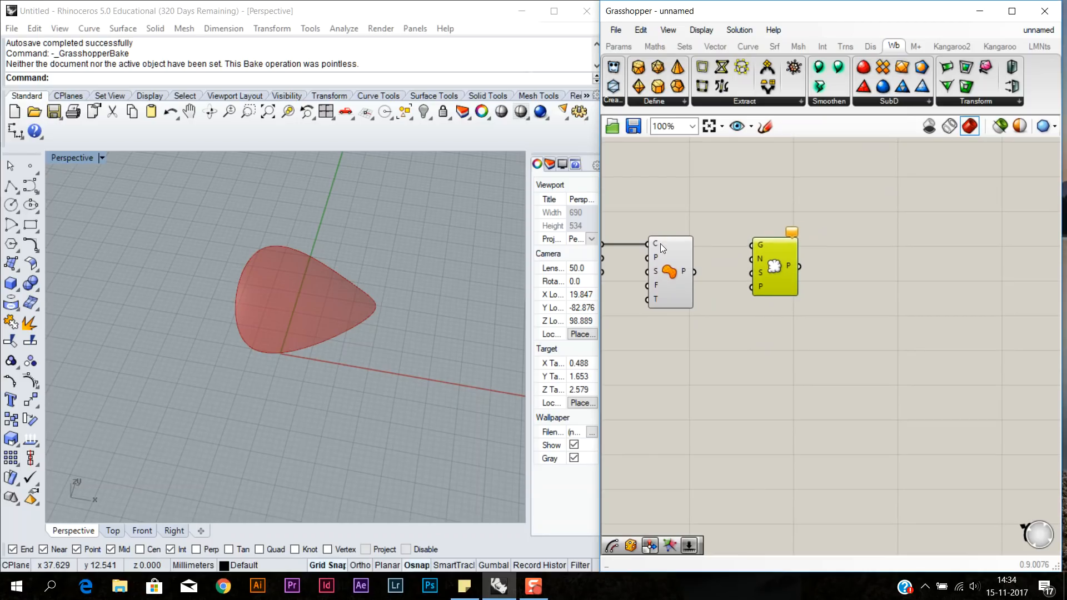
left_click(731, 325)
- Add a Voronoi 3D component and position it to the right of Populate Geometry
scroll(727, 311, "down", 2)
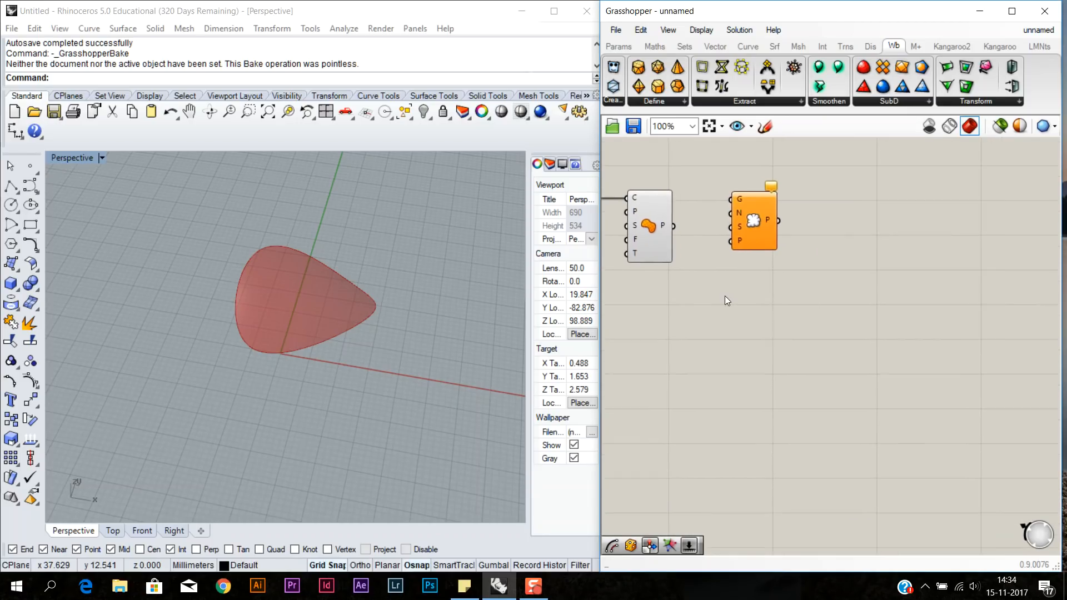
right_click_drag(723, 296, 723, 320)
double_click(749, 308)
type("voro")
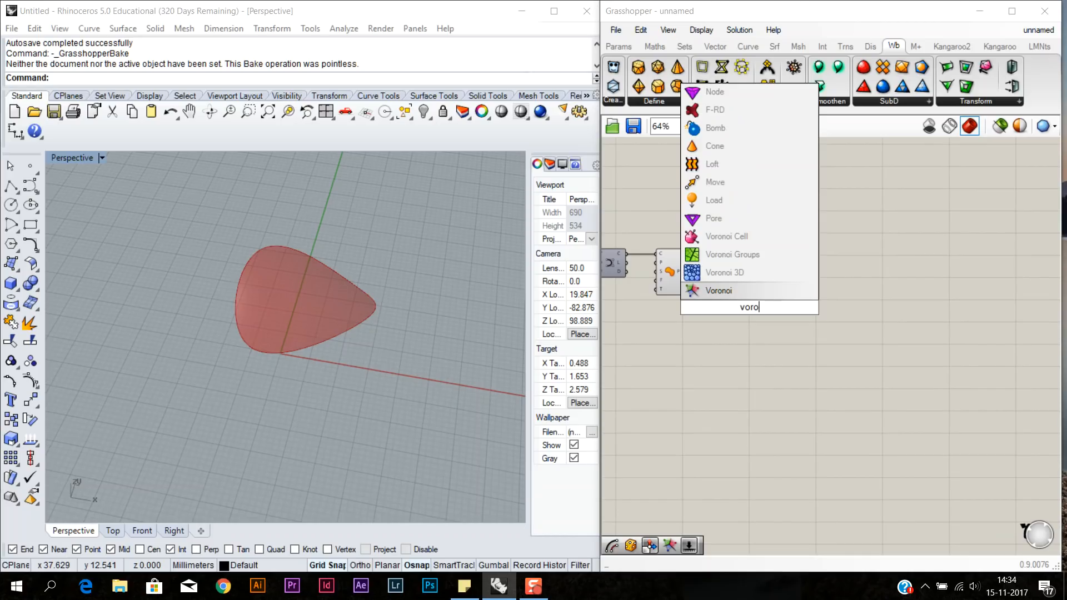
left_click(750, 275)
left_click_drag(749, 306, 799, 277)
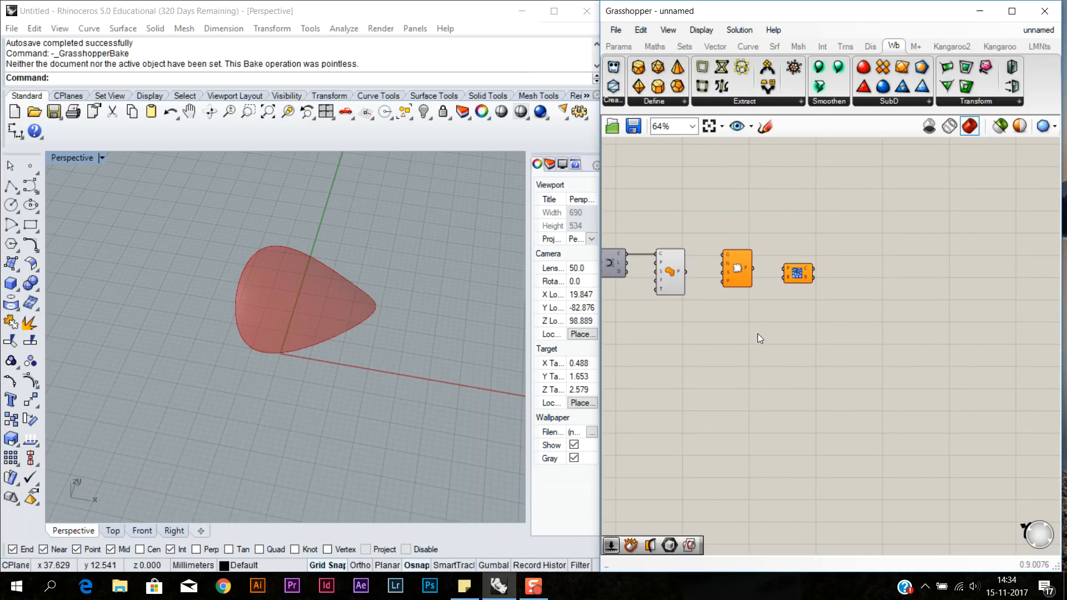
- Add a Bounding Box component and place it below Populate Geometry
scroll(759, 313, "up", 2)
double_click(759, 312)
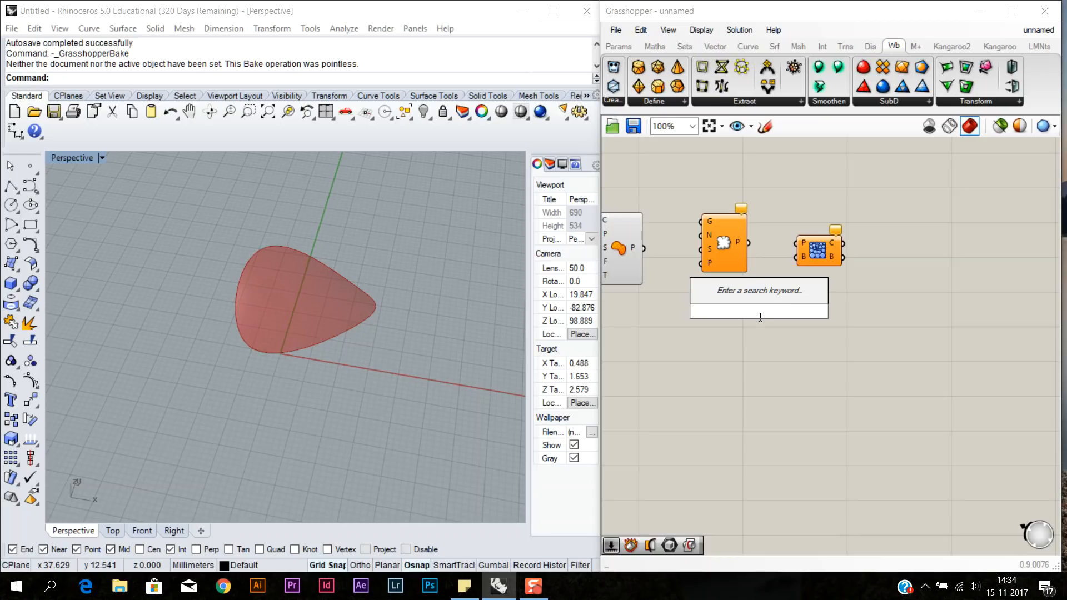
type("bbox")
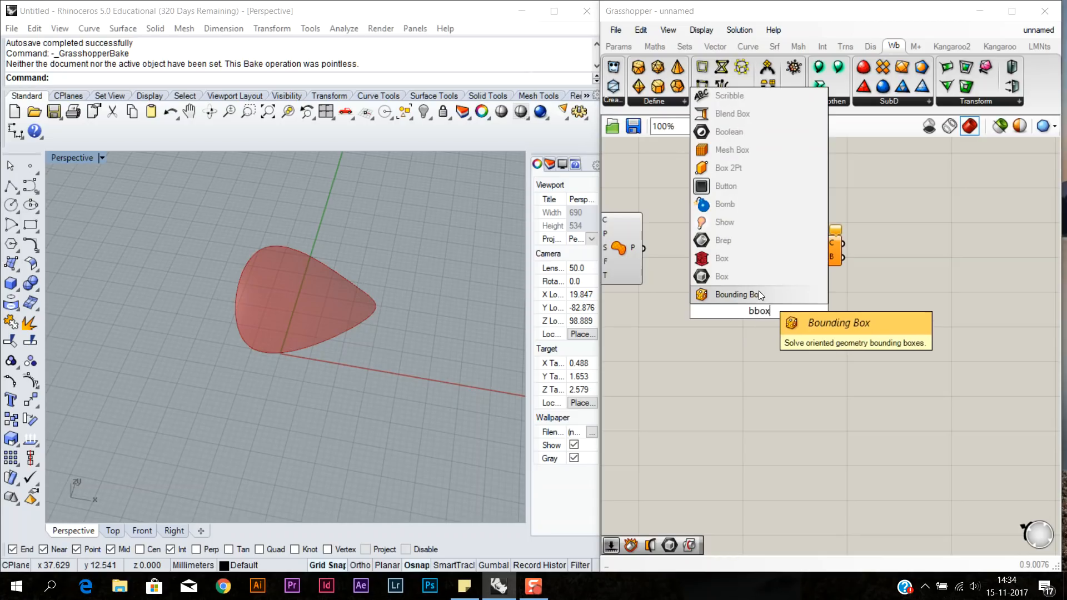
left_click(759, 291)
left_click_drag(757, 313, 729, 337)
left_click(795, 309)
right_click_drag(796, 308, 822, 339)
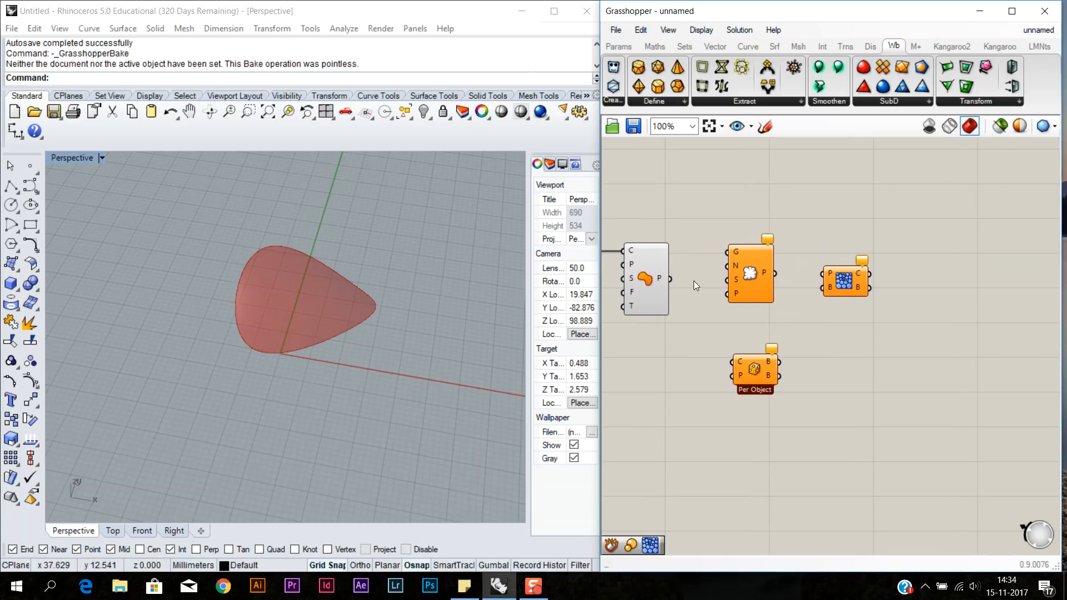
- Connect the Patch output to the geometry (G) input of Populate Geometry
left_click_drag(725, 256, 726, 253)
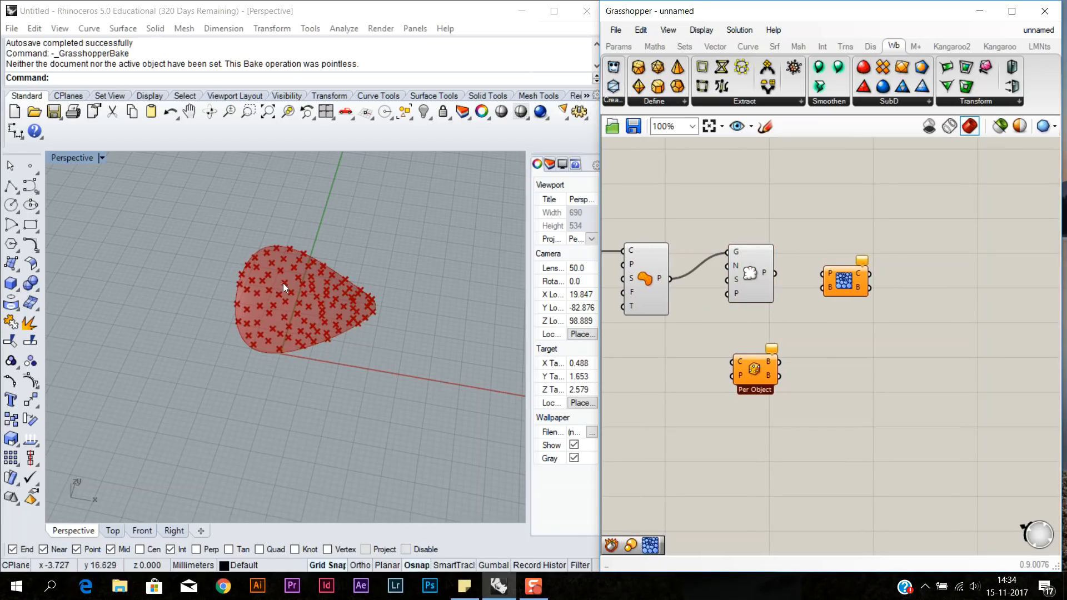
right_click_drag(283, 283, 300, 294)
scroll(314, 312, "up", 3)
- Make a copy of the factor slider set to 25
scroll(315, 313, "down", 3)
right_click_drag(671, 354, 864, 331)
scroll(785, 354, "down", 4)
right_click_drag(773, 353, 814, 351)
scroll(719, 353, "up", 3)
left_click(685, 368)
key("ctrl+c")
key("ctrl+v")
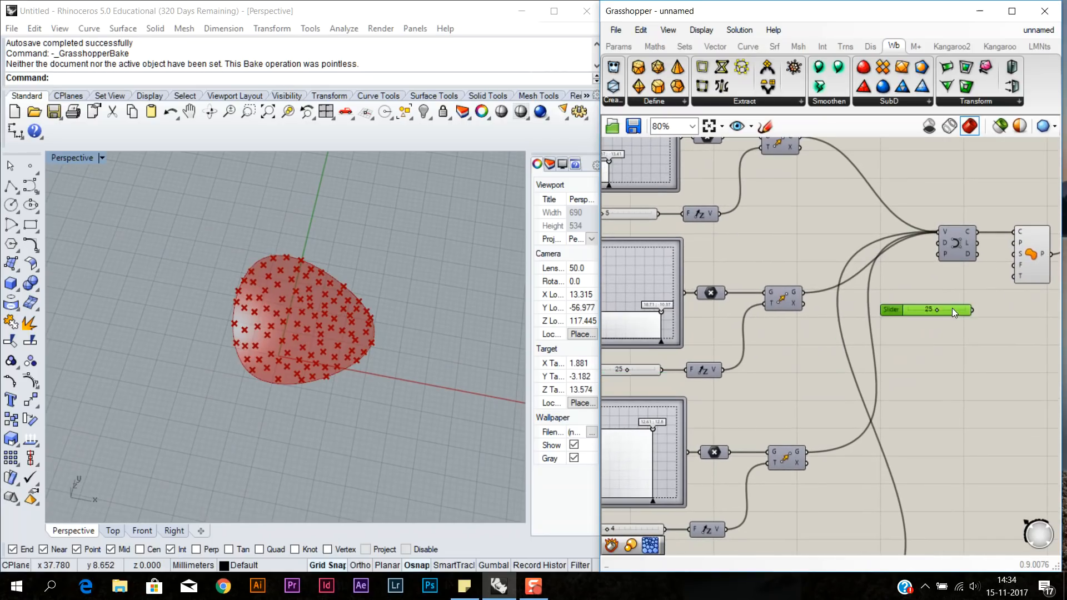
- Place the copied slider below the Patch and connect it to the count (N) input of Populate Geometry
right_click_drag(1016, 349, 833, 319)
scroll(832, 319, "up", 2)
left_click(865, 271)
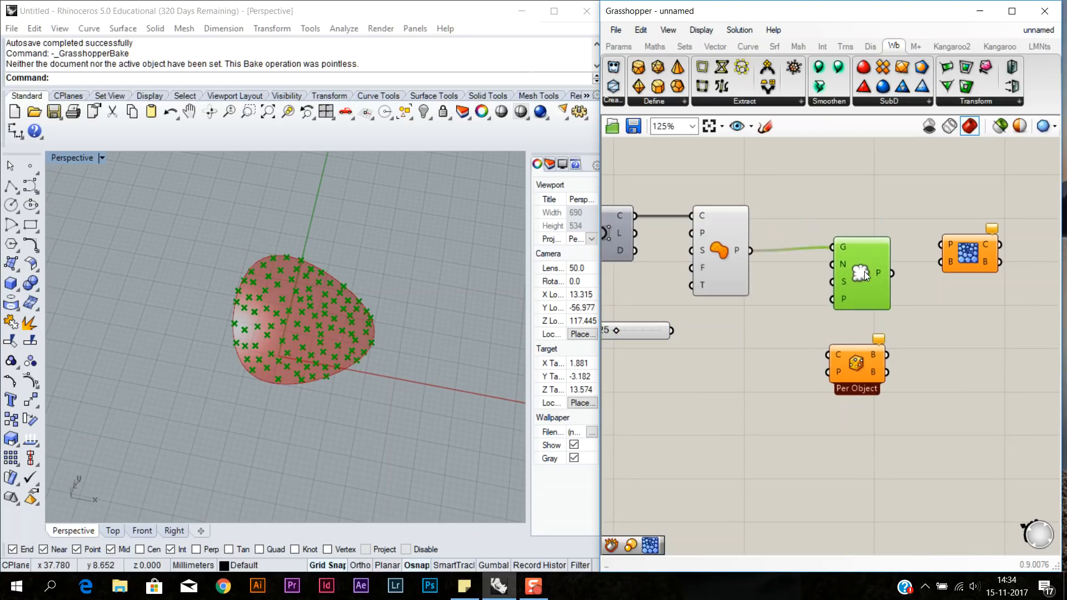
left_click_drag(632, 331, 712, 328)
left_click(719, 404)
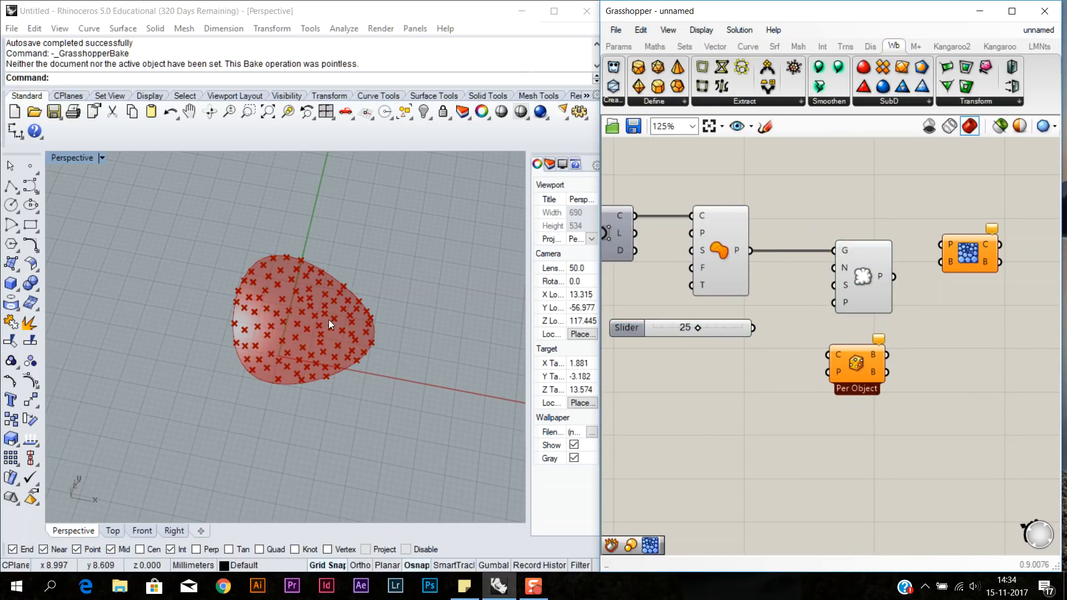
scroll(338, 322, "up", 3)
left_click_drag(824, 282, 834, 268)
- Duplicate the Count slider, place the copy beneath it and connect it to the seed (S) input of Populate Geometry
left_click(729, 329)
key("ctrl+c")
key("ctrl+v")
left_click_drag(724, 359, 721, 347)
left_click_drag(825, 286, 834, 285)
left_click(676, 373)
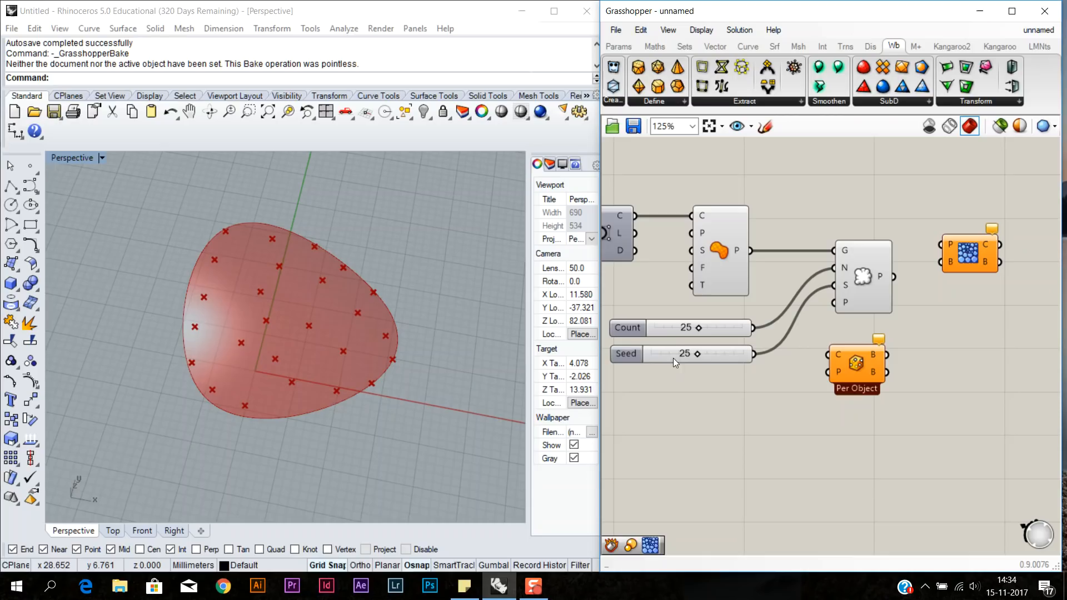
- Raise the Count slider's maximum above 50, increase the count to more than 100 points and vary the Seed
left_click_drag(696, 328, 741, 328)
right_click(679, 332)
left_click(730, 399)
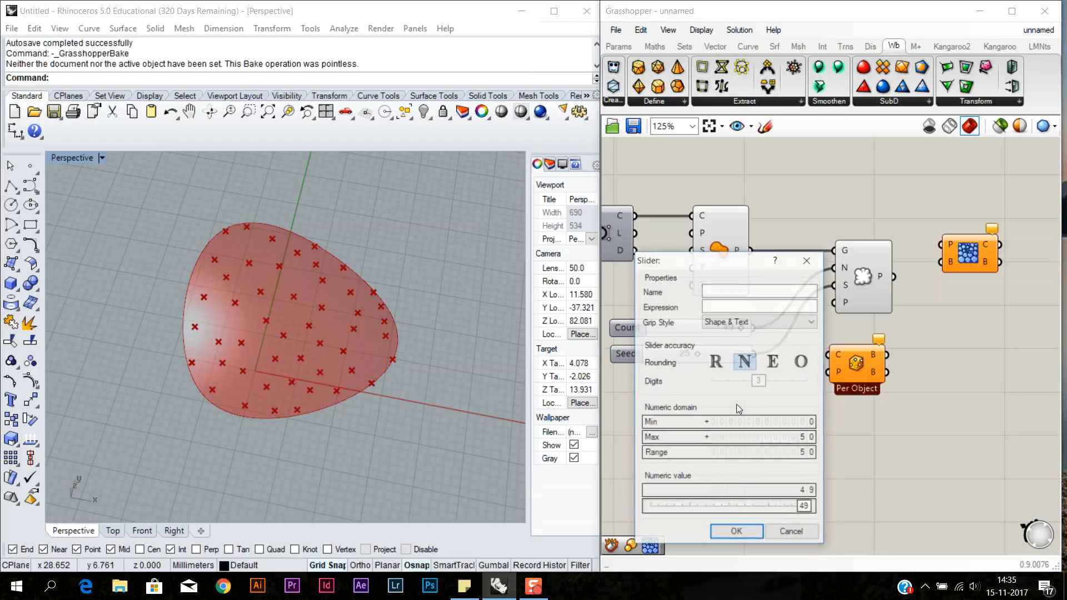
left_click(798, 439)
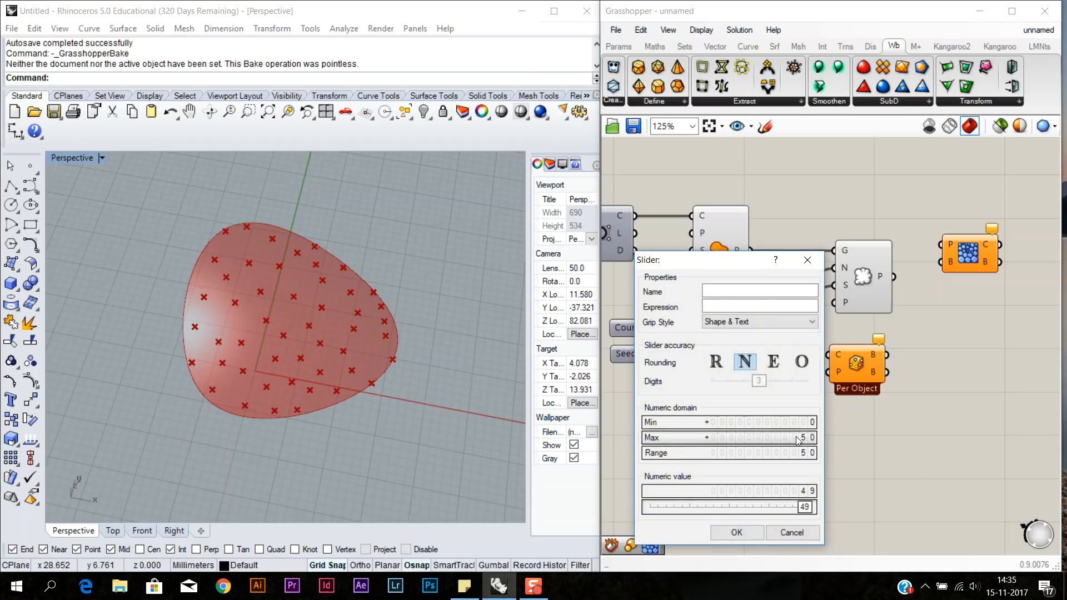
left_click(738, 530)
left_click_drag(687, 328, 717, 328)
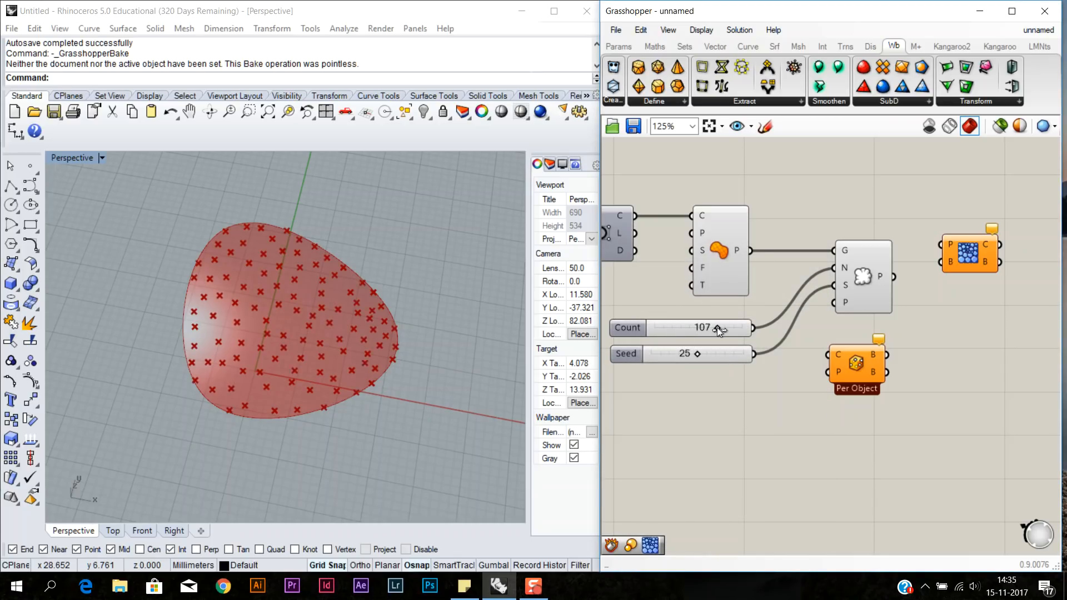
left_click_drag(725, 327, 685, 353)
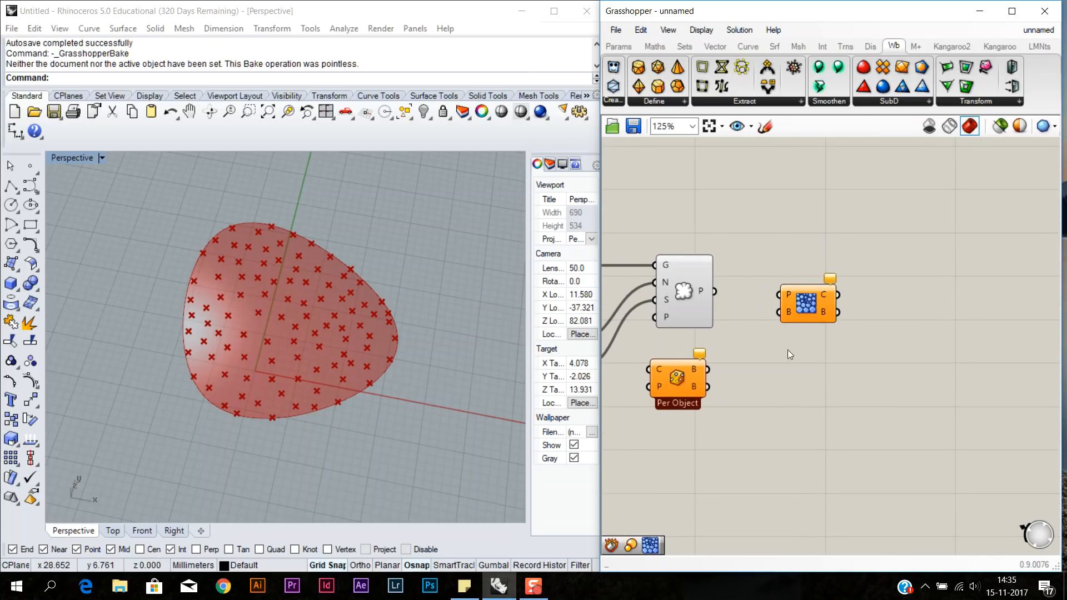
- Align the Voronoi 3D component with Populate Geometry and feed the populated points into its P input
left_click_drag(803, 296, 793, 305)
left_click(733, 305)
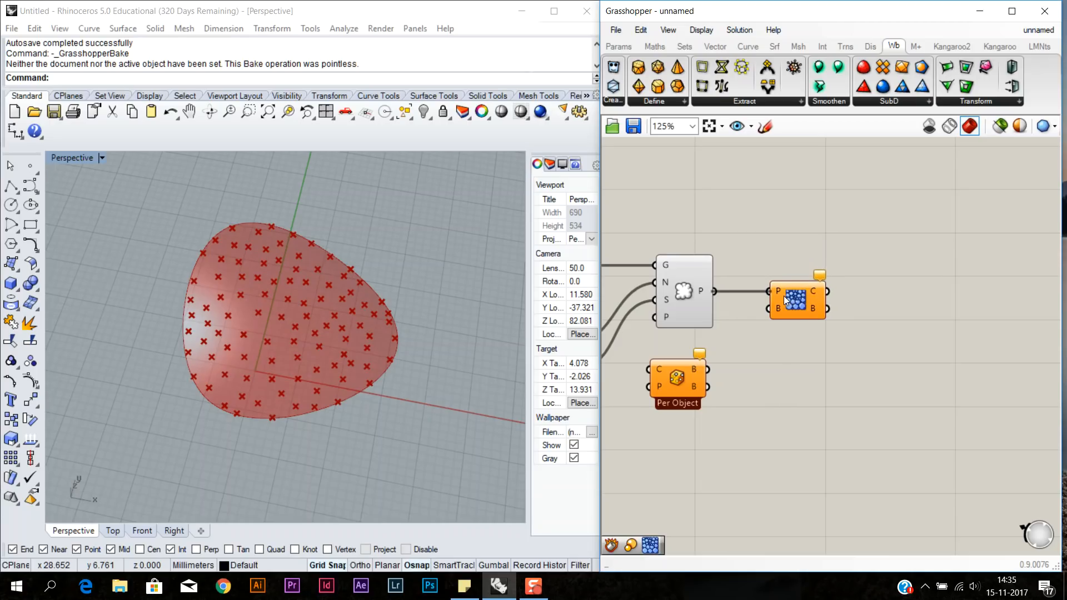
- Turn off the previews of Populate Geometry and Patch so only the Voronoi 3D cells display
right_click_drag(420, 405, 401, 329)
right_click_drag(723, 233, 837, 226)
left_click(802, 281)
right_click(802, 281)
left_click(839, 317)
right_click(659, 265)
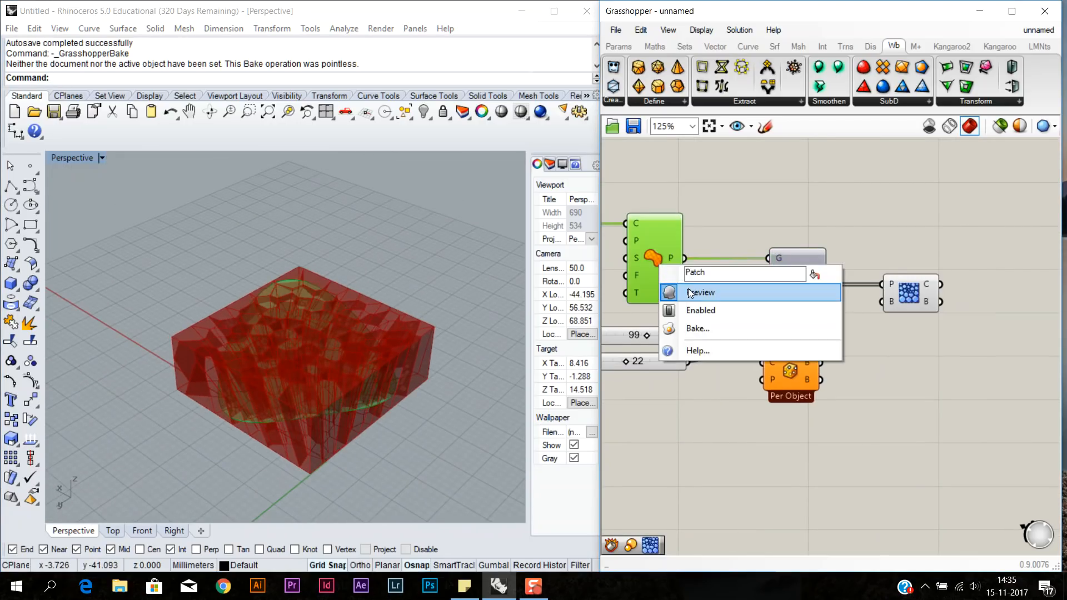
left_click(717, 291)
scroll(451, 403, "down", 4)
right_click_drag(450, 398, 328, 377)
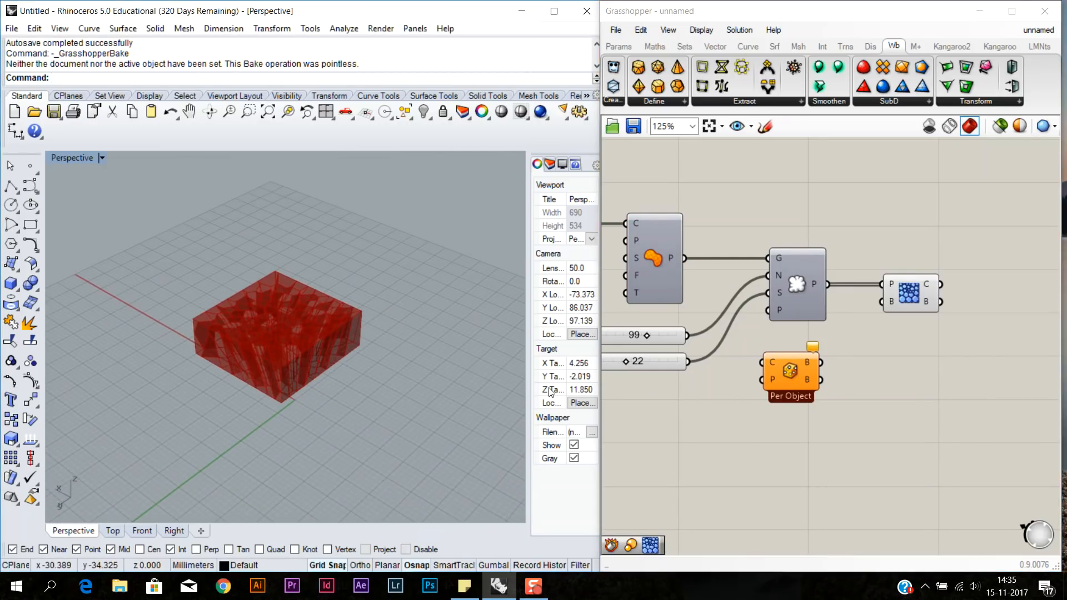
- Add a Deconstruct Brep component beside Voronoi 3D and connect the cells (C) output to its B input
scroll(909, 328, "down", 1)
right_click_drag(964, 314, 803, 332)
scroll(803, 333, "up", 3)
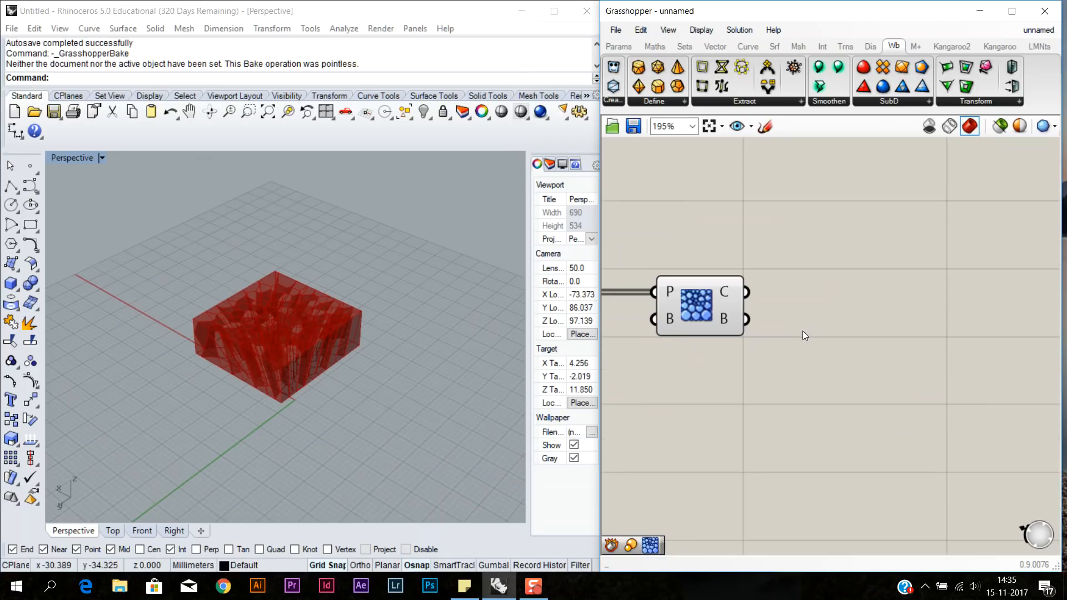
double_click(817, 304)
type("brep")
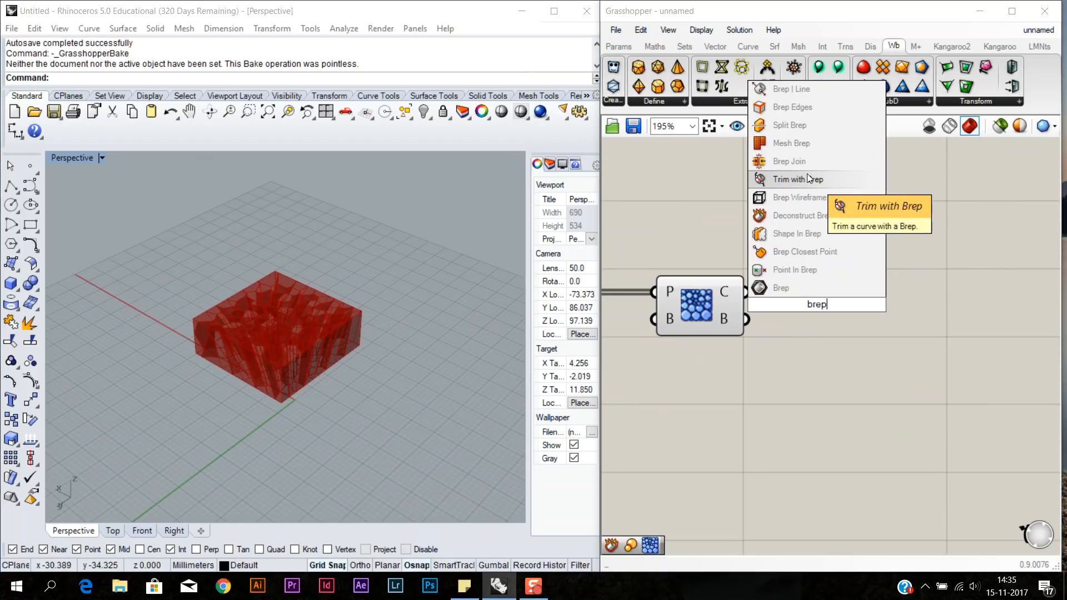
left_click(806, 215)
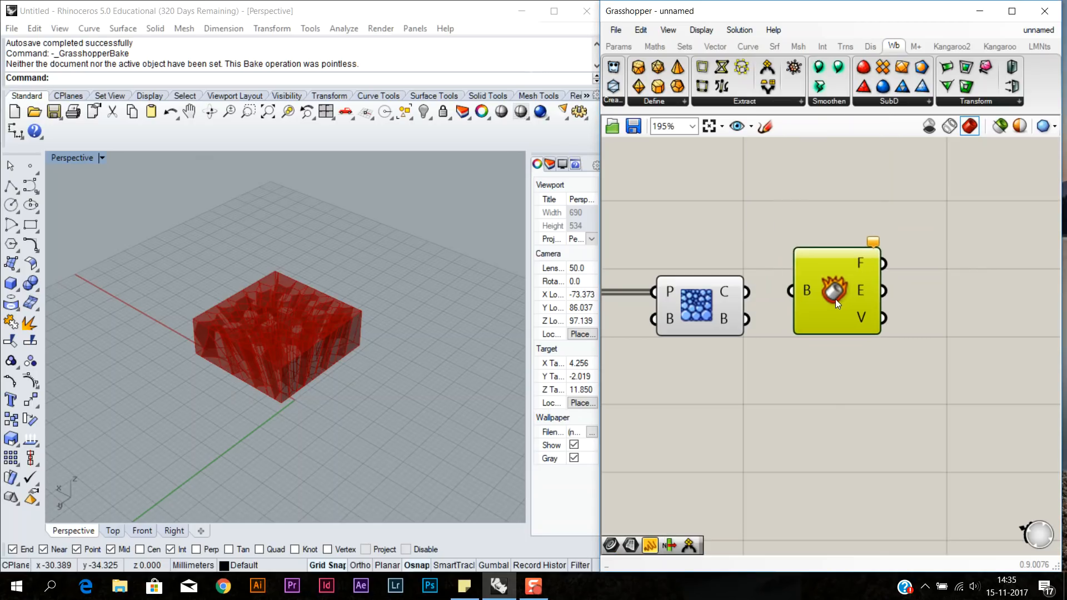
left_click(782, 326)
scroll(769, 375, "up", 4)
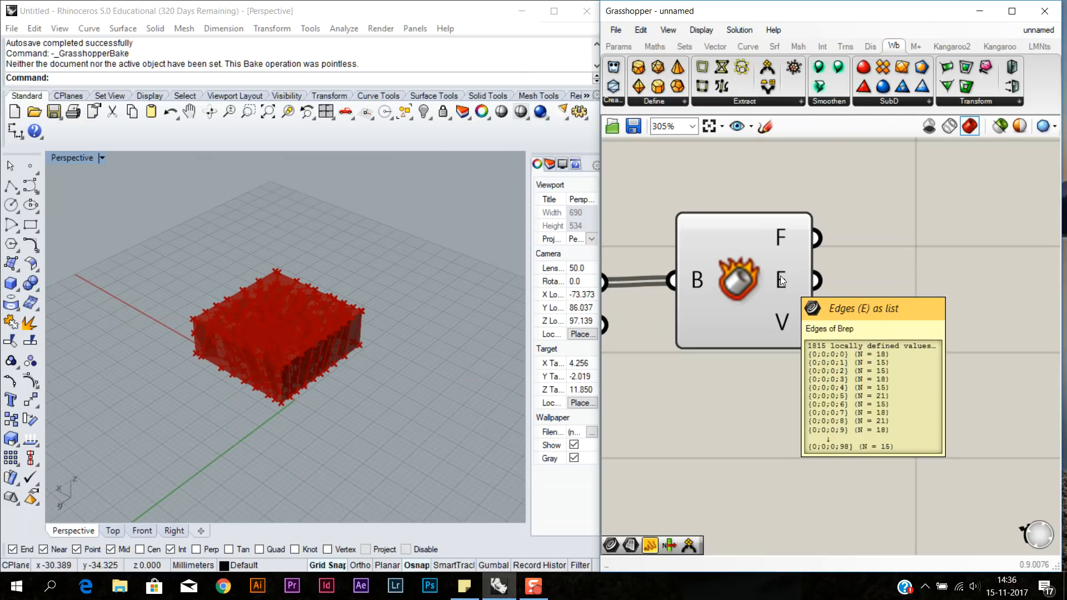
scroll(799, 298, "down", 5)
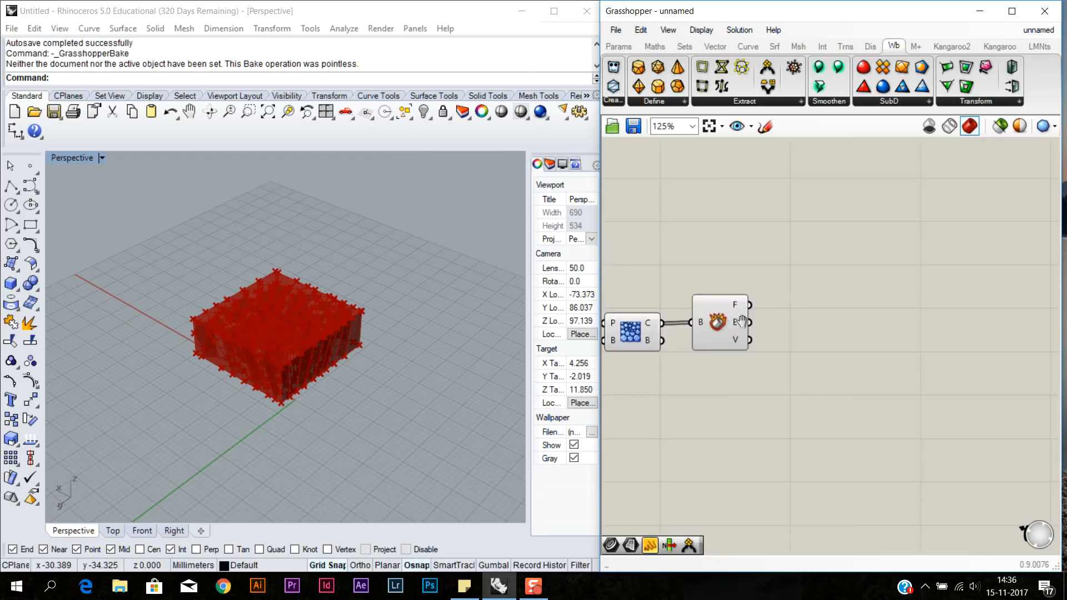
- Add a Surface parameter and a Curve parameter beside Deconstruct Brep
double_click(780, 294)
type("surface")
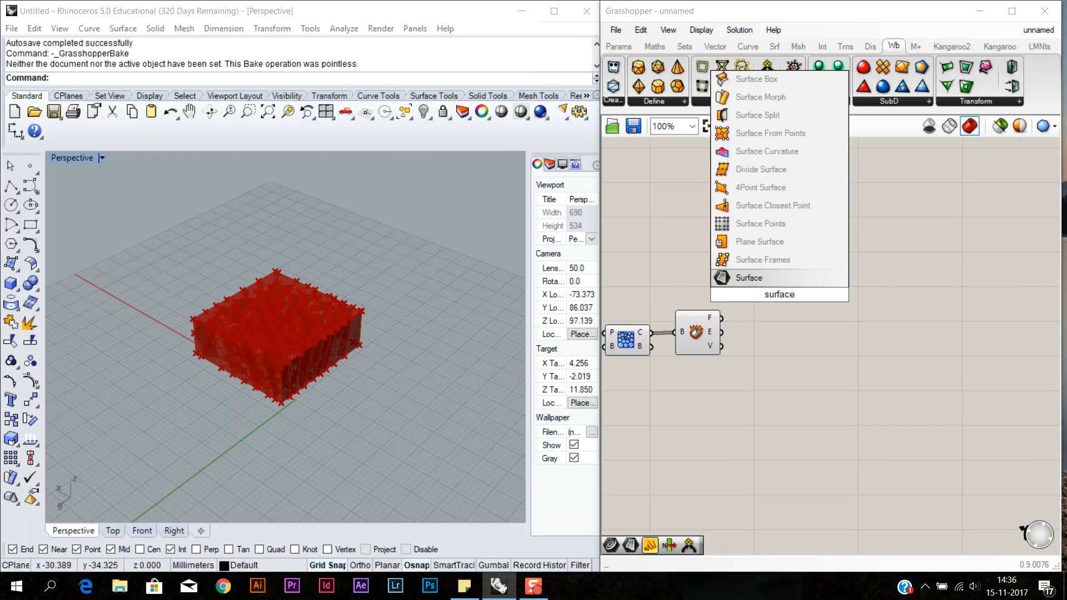
key("Return")
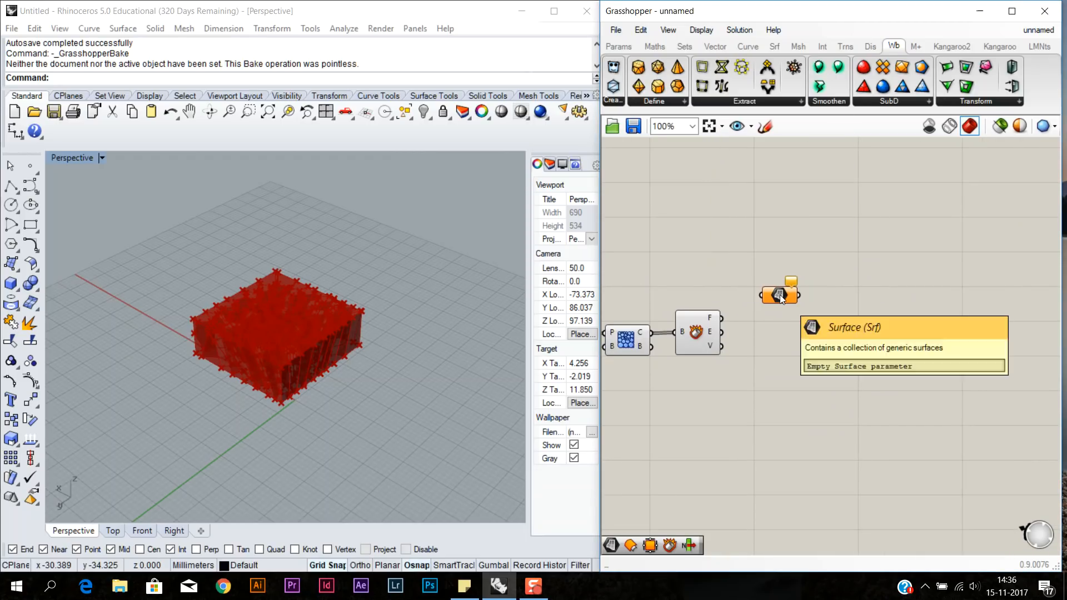
double_click(766, 328)
type("s")
key("BackSpace")
type("cur")
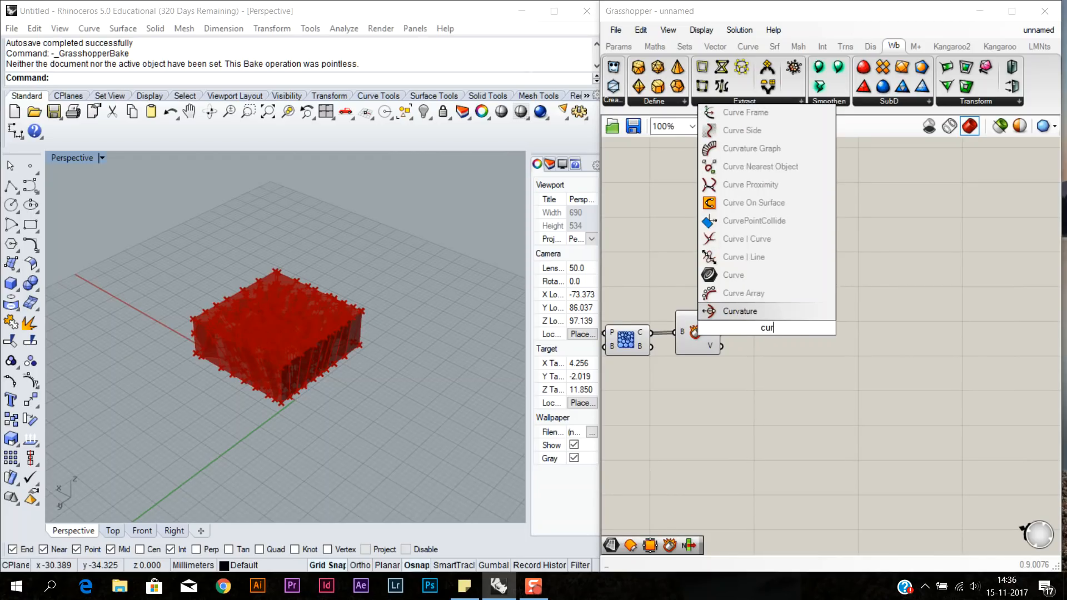
key("Return")
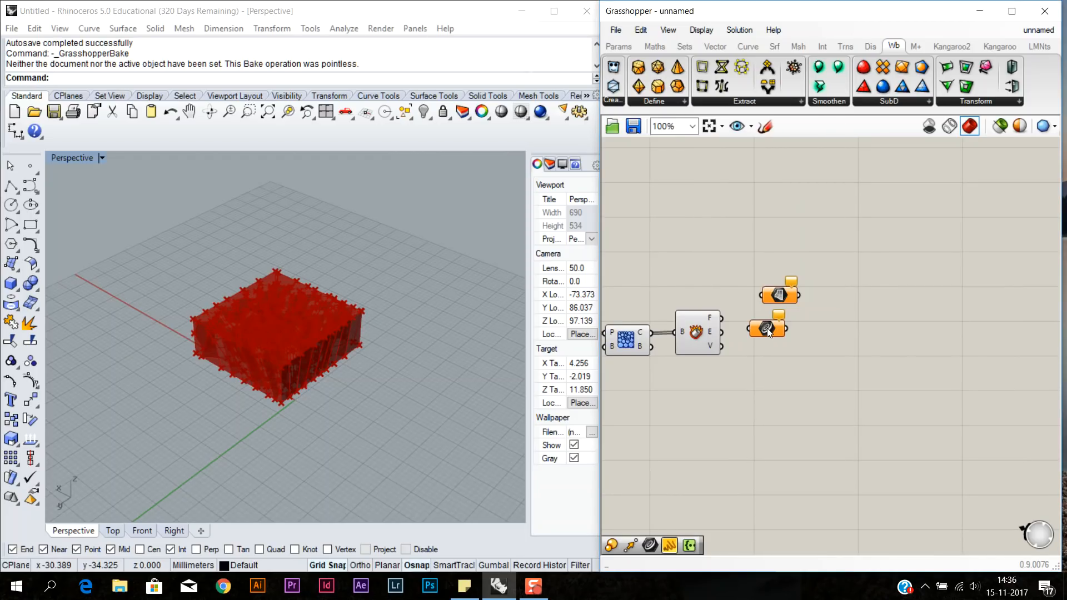
- Add a Point parameter and wire Deconstruct Brep's F, E and V outputs to the Surface, Curve and Point parameters
double_click(769, 353)
type("poin")
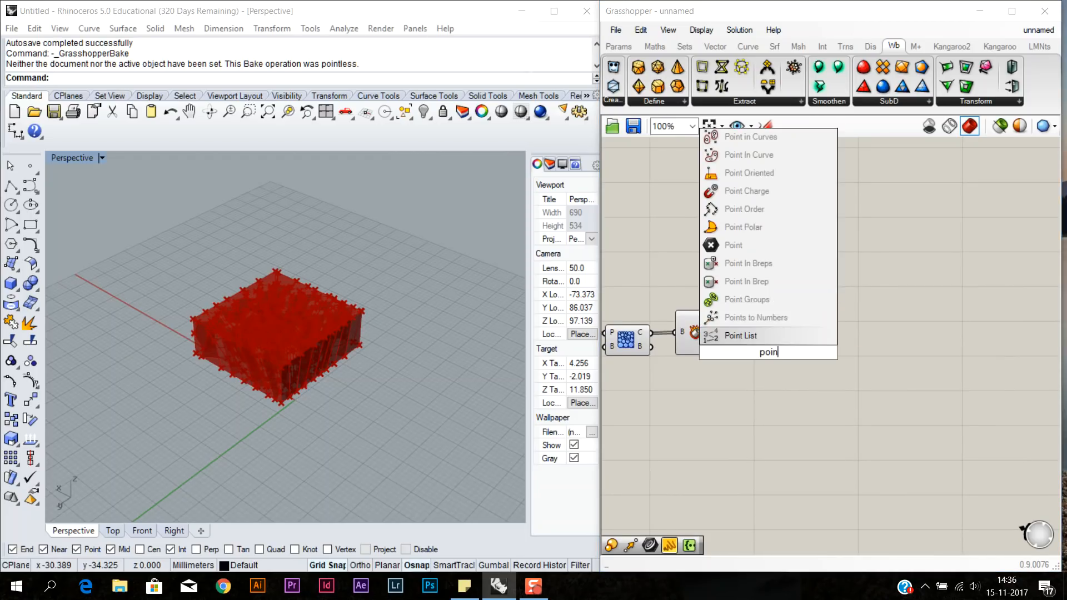
type("t")
key("Return")
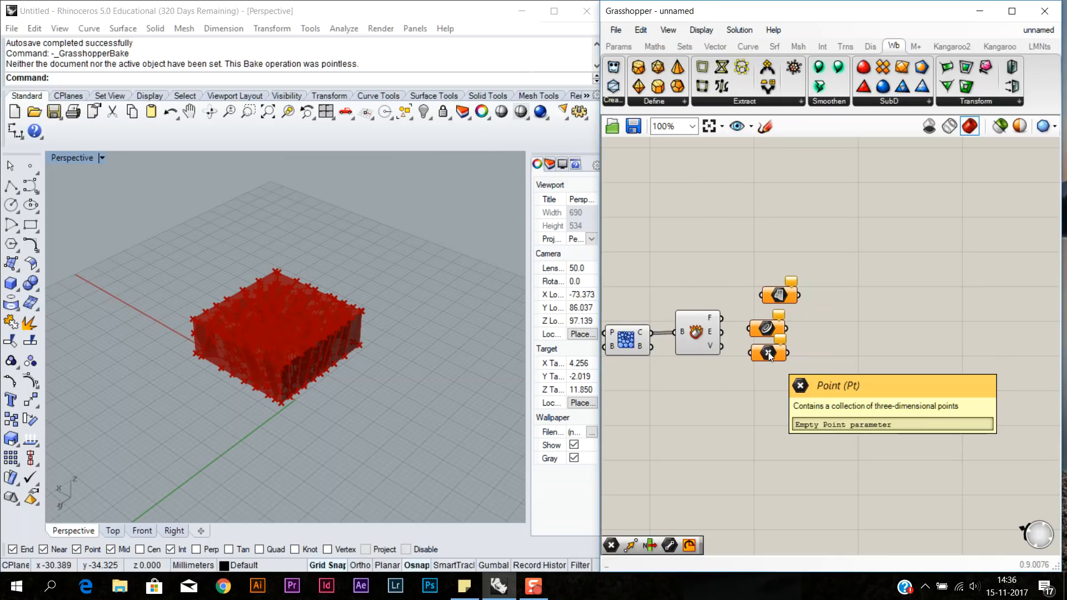
left_click_drag(751, 321, 751, 323)
- Turn off the previews of Voronoi 3D, Deconstruct Brep and the Surface, Curve and Point parameters together
right_click_drag(722, 389, 825, 392)
left_click_drag(896, 399, 658, 264)
right_click(719, 308)
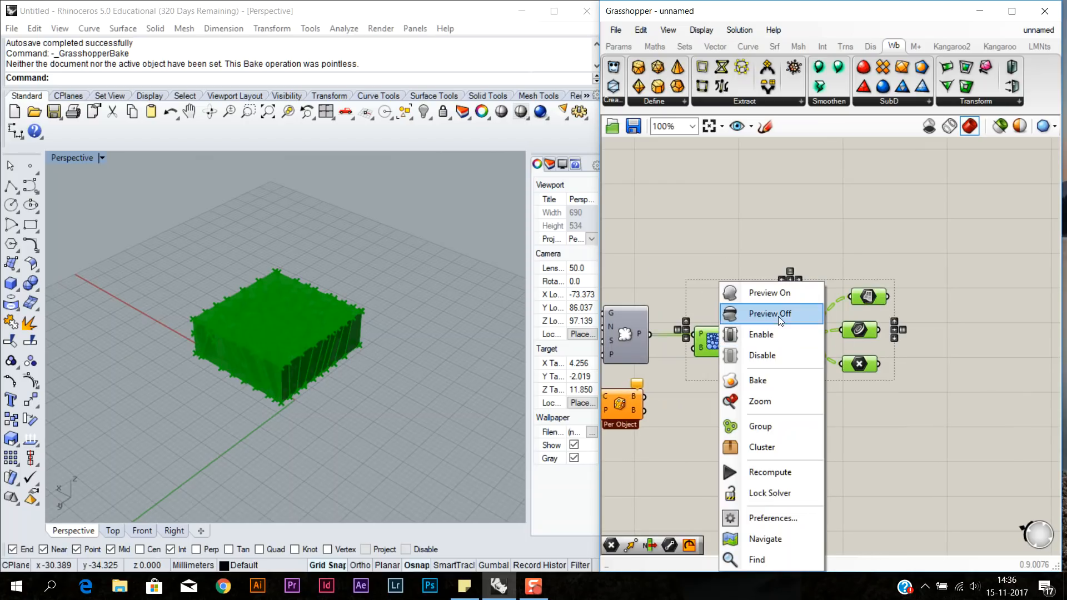
left_click(773, 313)
- Turn on the Surface parameter's preview and inspect the Voronoi cell faces up close
right_click_drag(866, 312, 793, 323)
right_click(793, 310)
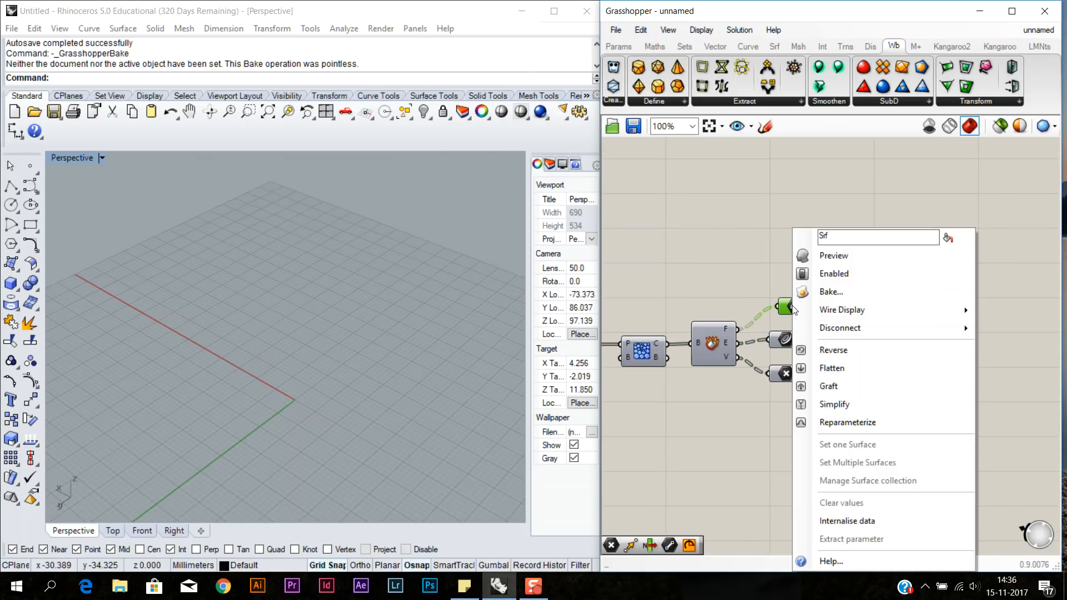
left_click(813, 255)
scroll(281, 340, "up", 8)
right_click_drag(281, 342, 317, 387)
left_click(799, 308)
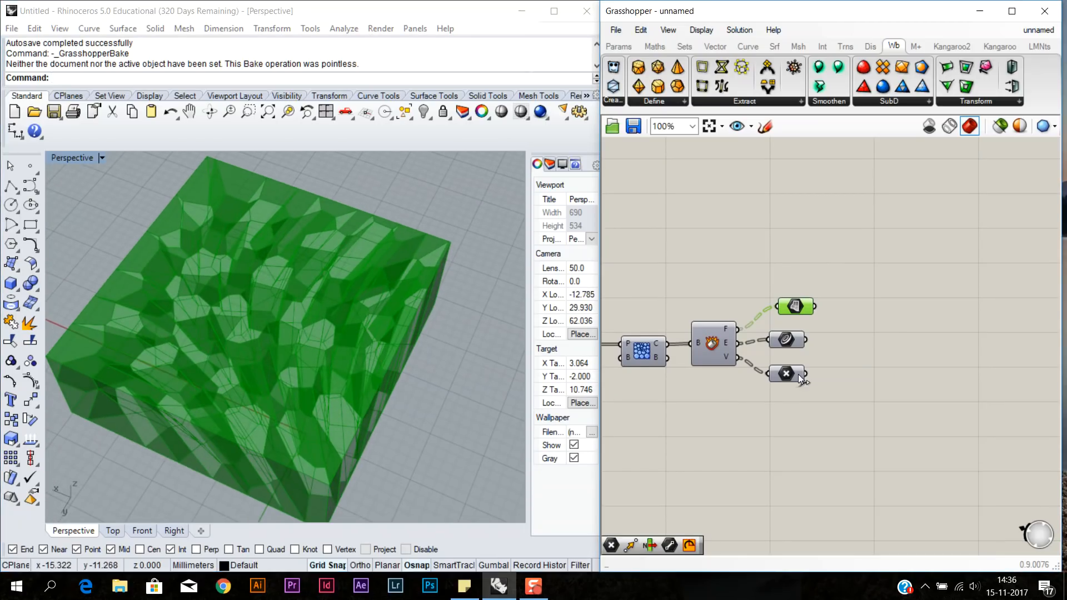
left_click_drag(806, 290, 789, 310)
left_click(285, 286)
right_click_drag(285, 287, 280, 364)
scroll(295, 268, "up", 4)
right_click_drag(274, 426, 278, 409)
scroll(719, 372, "down", 3)
right_click_drag(719, 371, 859, 341)
scroll(808, 335, "up", 3)
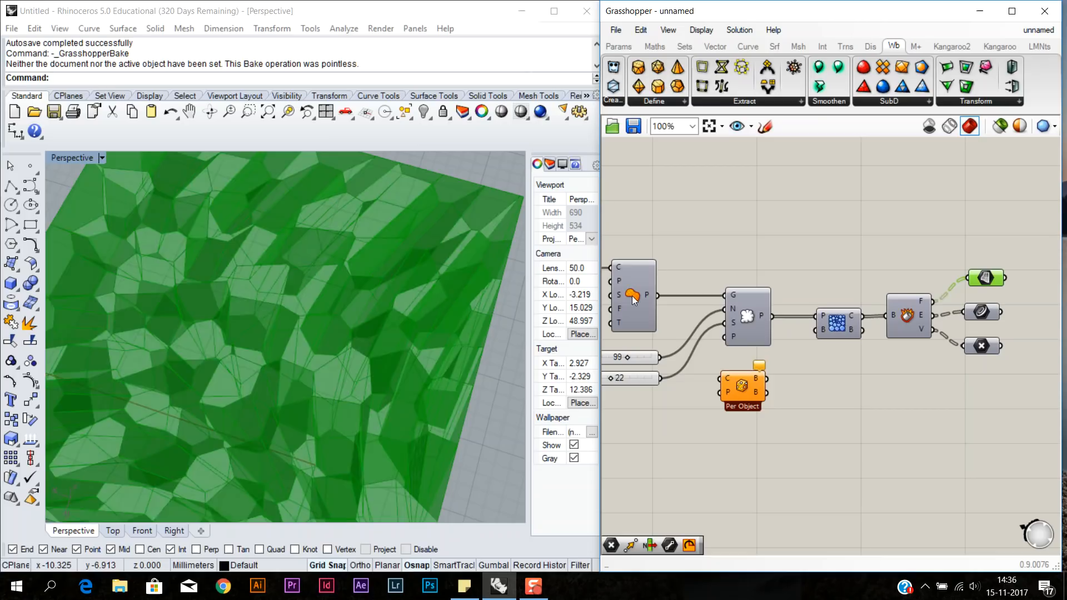
- Toggle the Patch preview to compare the patch with the cell faces, leaving it switched on
right_click(632, 296)
left_click(656, 320)
right_click_drag(333, 323, 328, 403)
right_click_drag(755, 408, 655, 297)
right_click(632, 296)
left_click(659, 264)
right_click(646, 296)
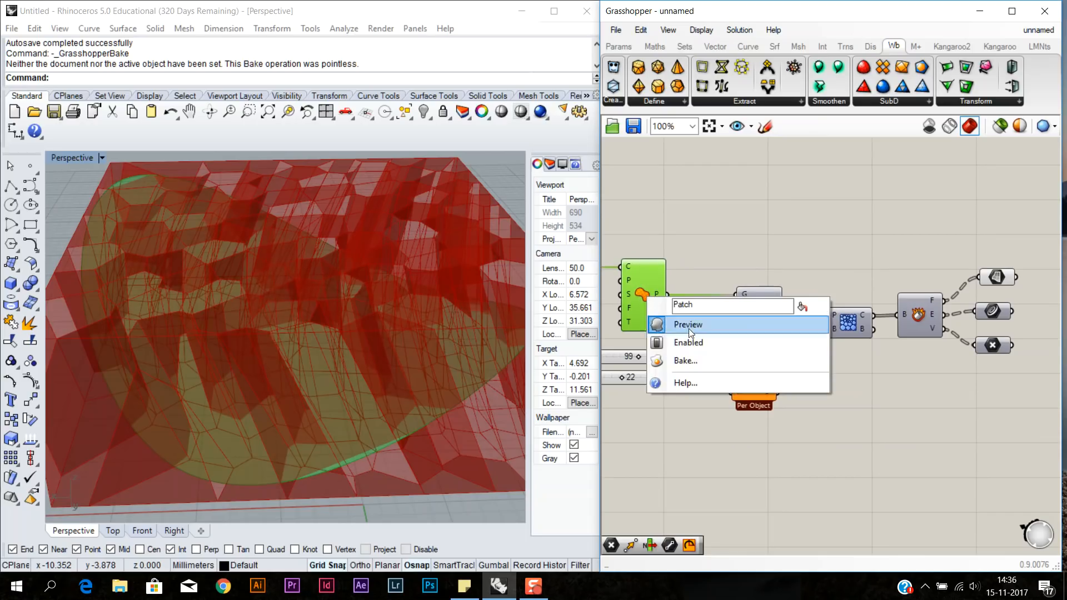
left_click(689, 328)
key("ctrl+z")
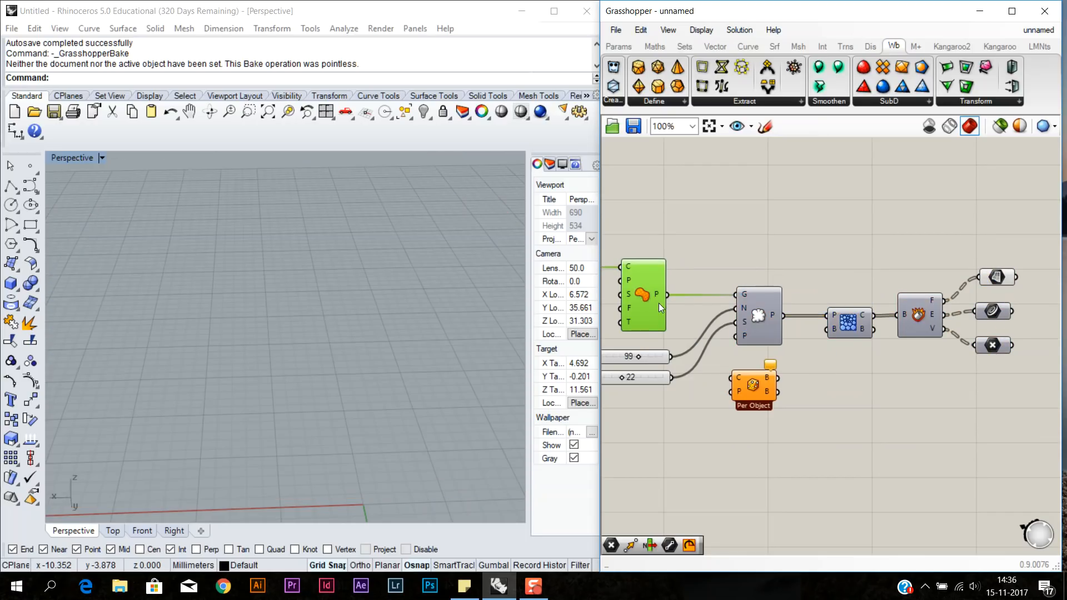
right_click(660, 297)
left_click(726, 278)
- Turn off the preview of the Surface parameter connected to Deconstruct Brep's faces
right_click_drag(855, 286, 656, 281)
scroll(834, 281, "up", 3)
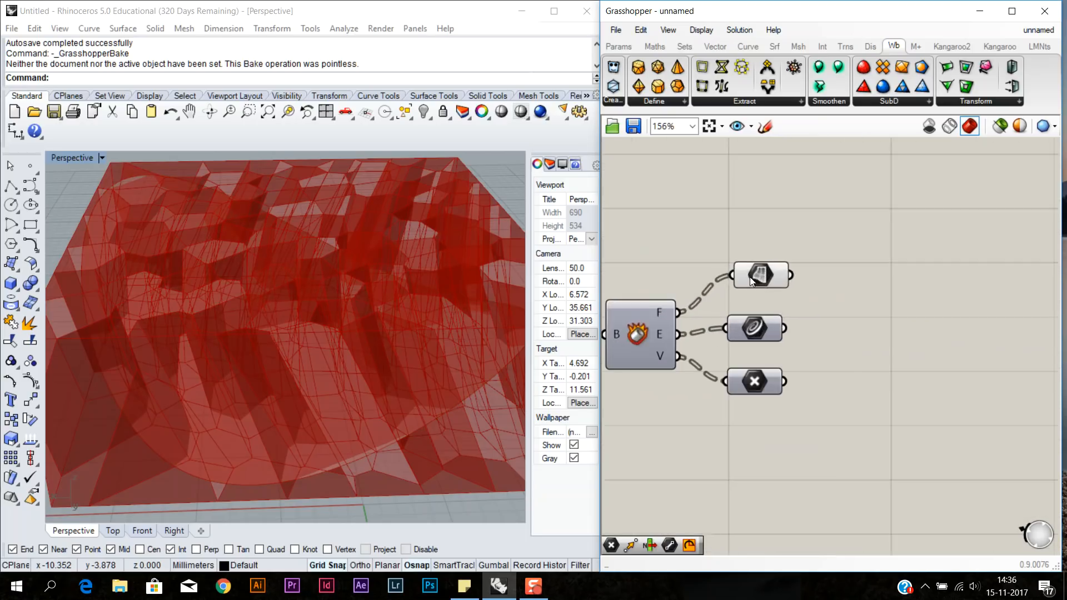
left_click(764, 278)
right_click(763, 278)
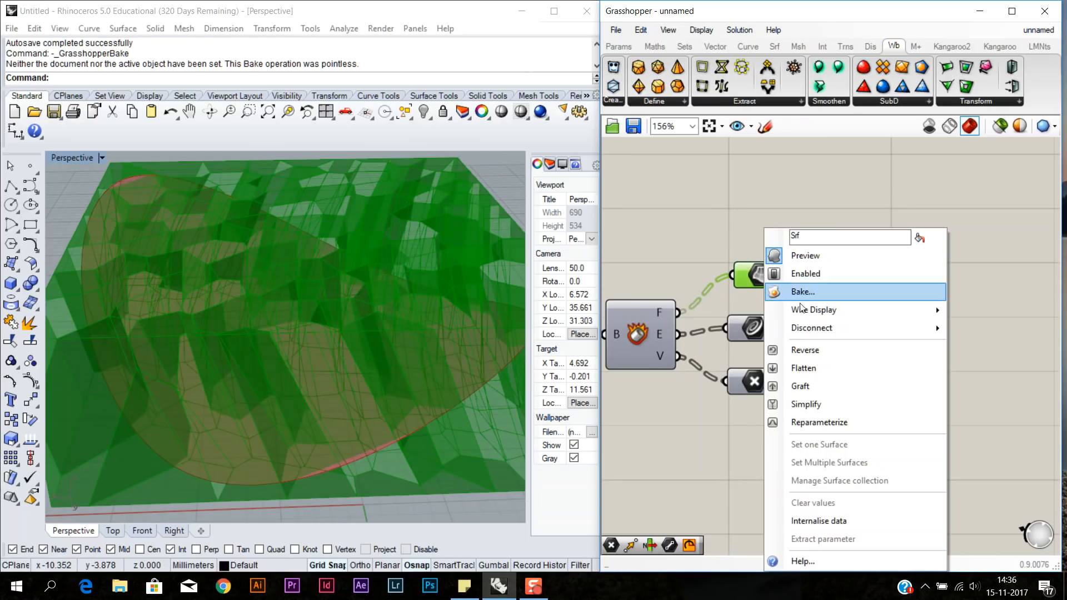
left_click(803, 255)
- Turn on the previews of the Curve and Point parameters to examine the cell edges and vertices over the patch
right_click(759, 328)
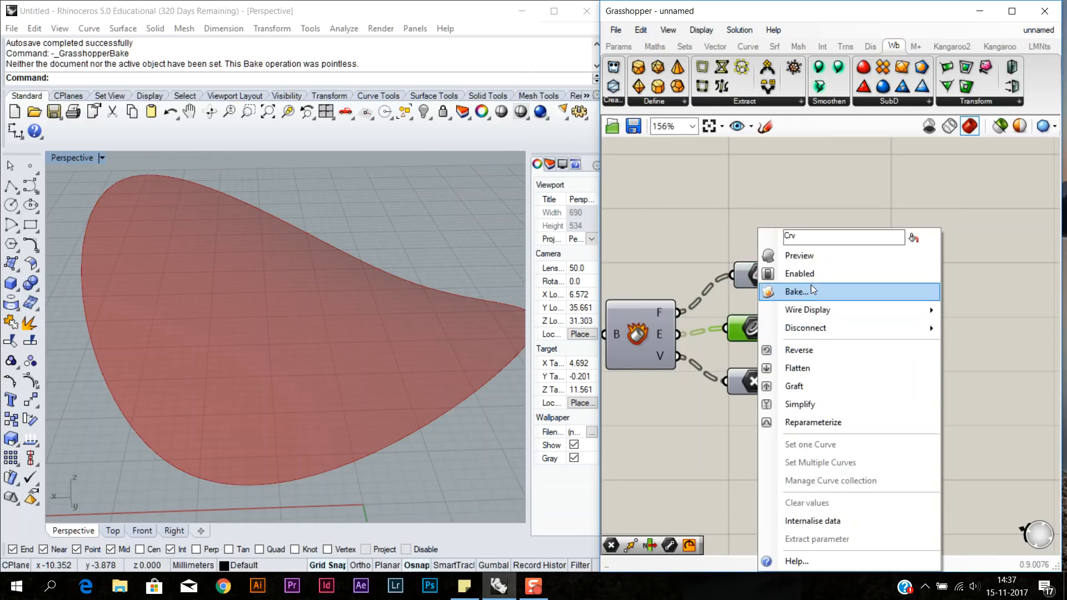
left_click(822, 257)
right_click_drag(488, 268, 501, 345)
left_click(792, 365)
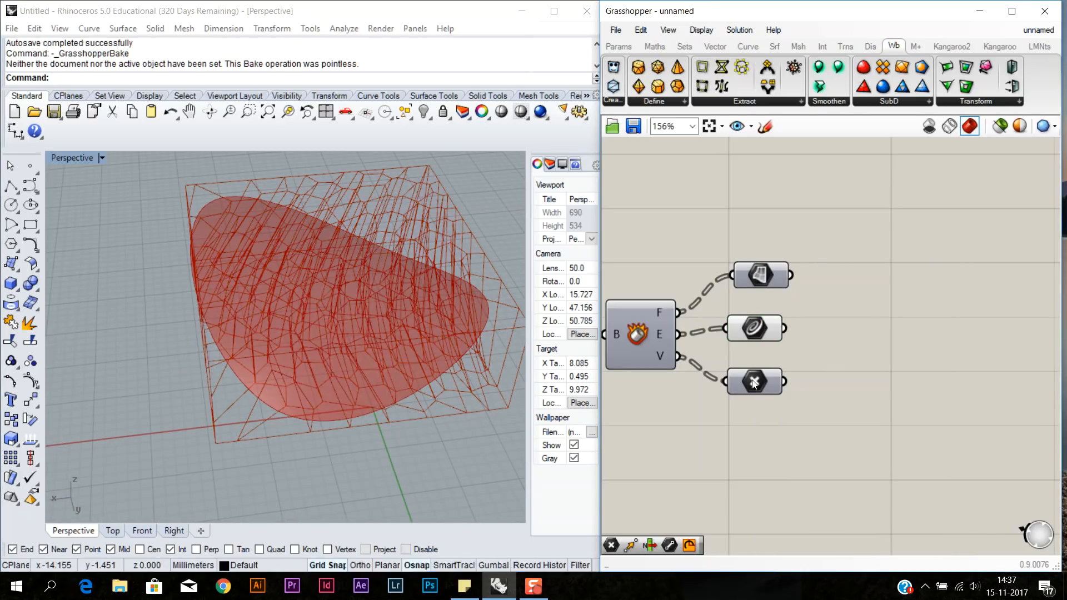
right_click(755, 381)
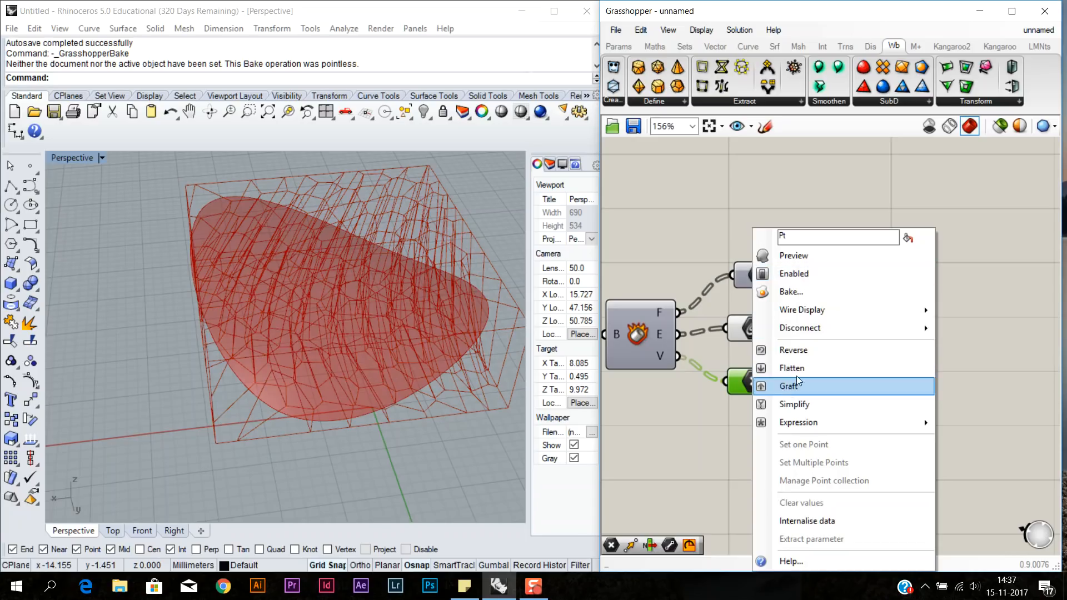
left_click(808, 256)
right_click_drag(502, 261, 491, 346)
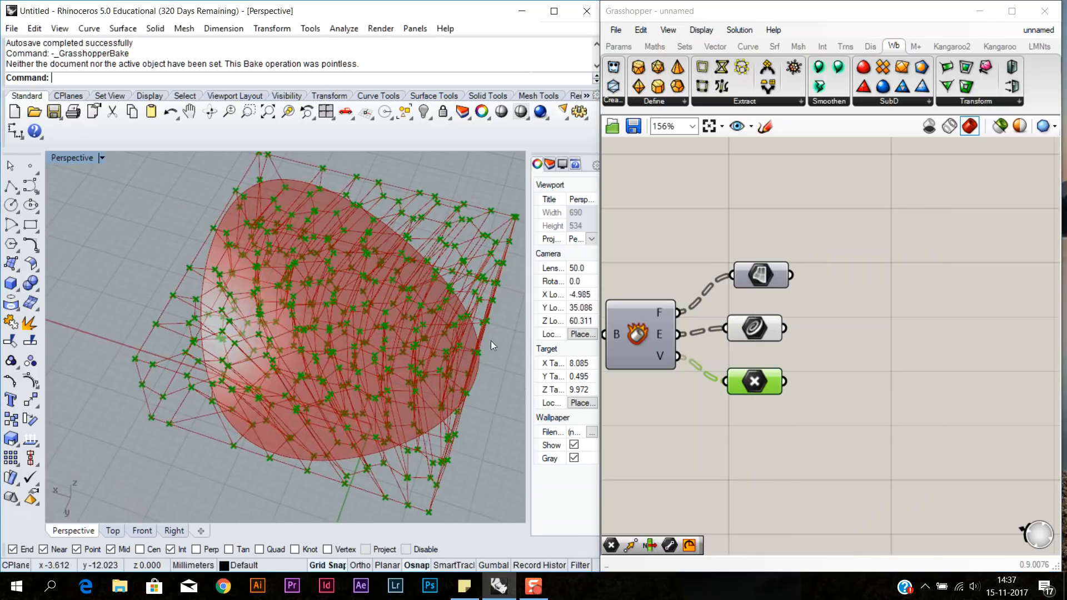
- Delete Deconstruct Brep together with its Surface, Curve and Point parameters
left_click(836, 372)
right_click_drag(830, 436, 878, 439)
left_click_drag(888, 448, 648, 239)
scroll(824, 365, "down", 2)
key("Delete")
scroll(823, 364, "down", 1)
right_click_drag(745, 359, 802, 345)
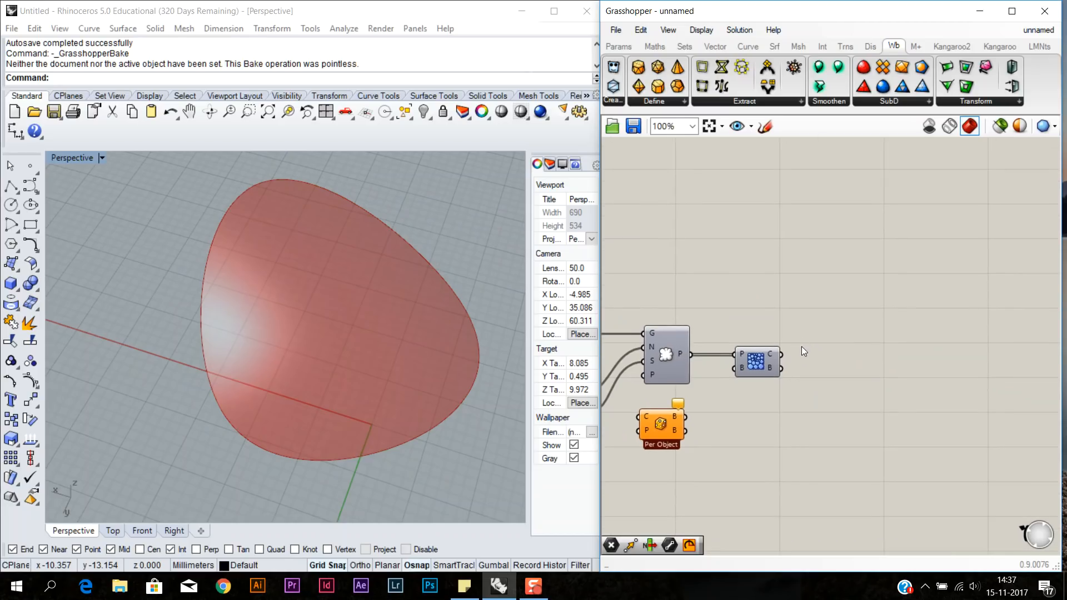
- Add a Brep | Brep intersection component and place it above and to the right of Voronoi 3D
double_click(839, 315)
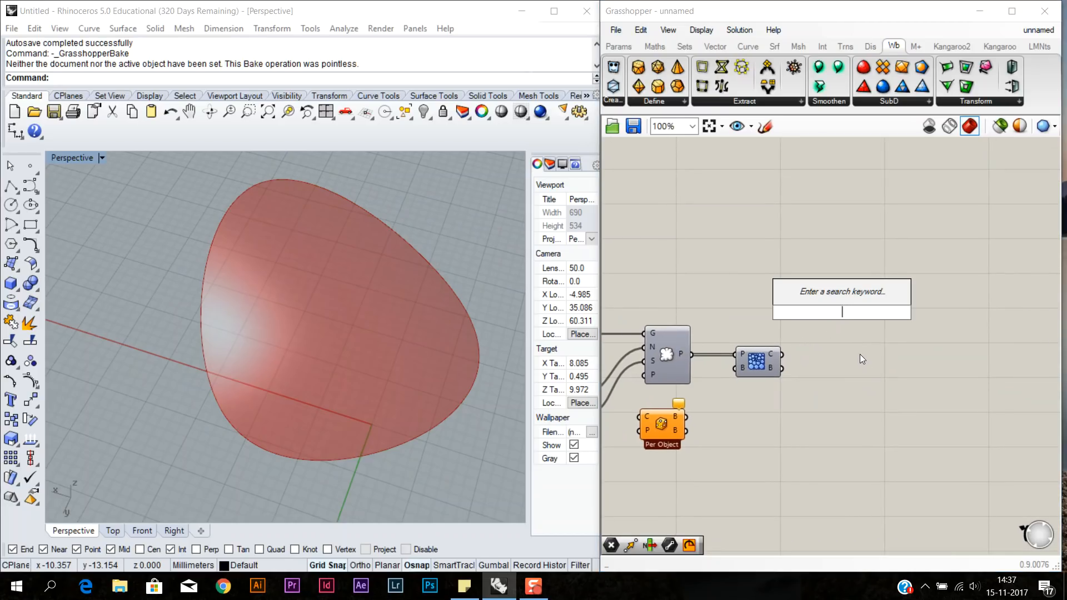
key("Escape")
scroll(862, 356, "up", 1)
right_click_drag(765, 350, 868, 354)
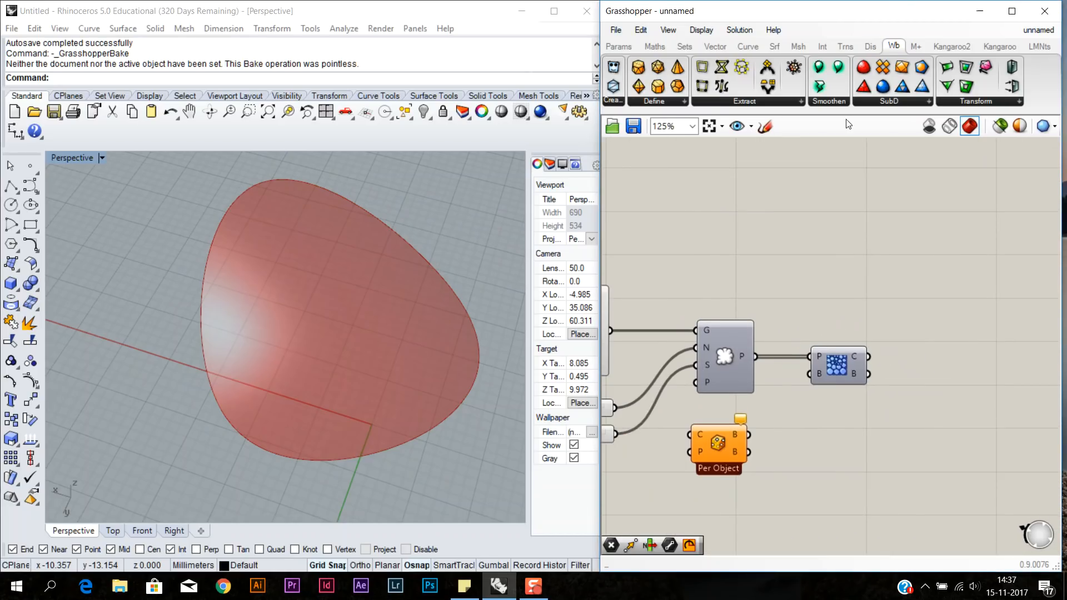
left_click(823, 46)
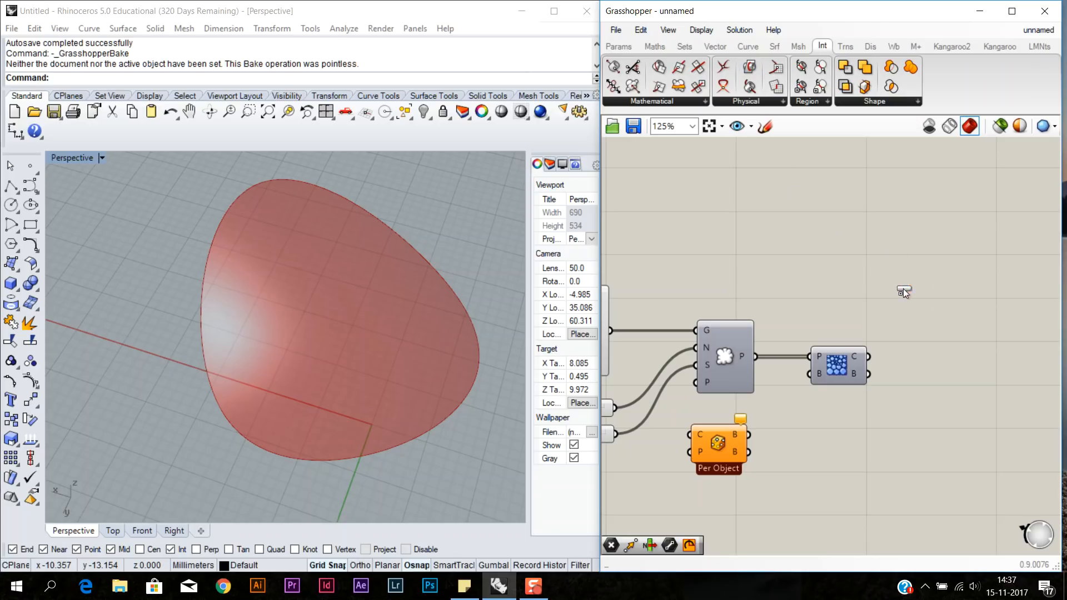
left_click_drag(899, 275, 901, 278)
right_click_drag(912, 417, 856, 367)
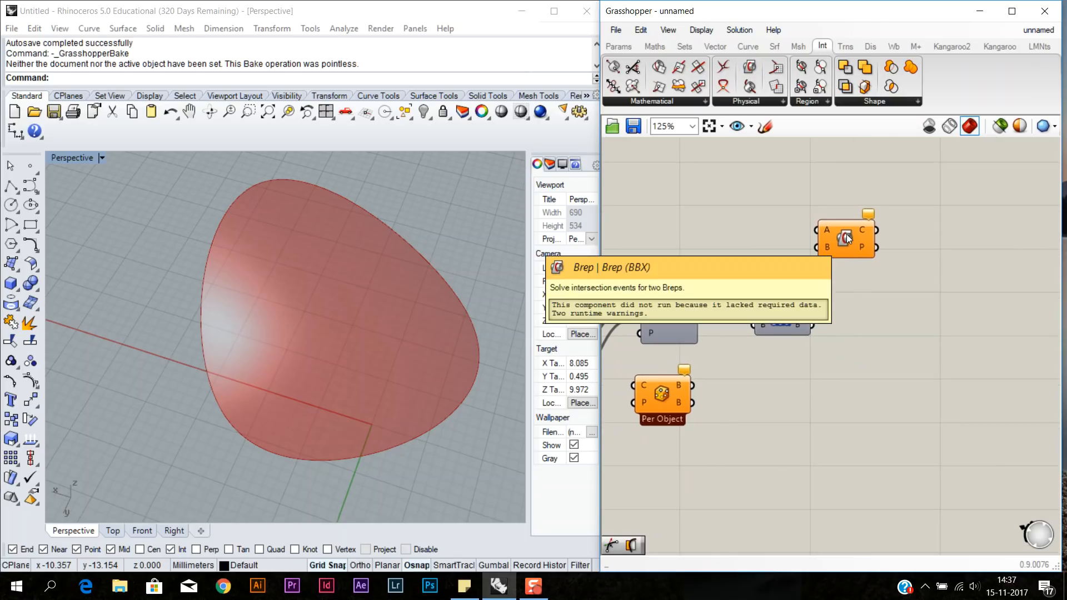
left_click_drag(846, 234, 899, 282)
left_click(815, 245)
right_click_drag(815, 246, 856, 256)
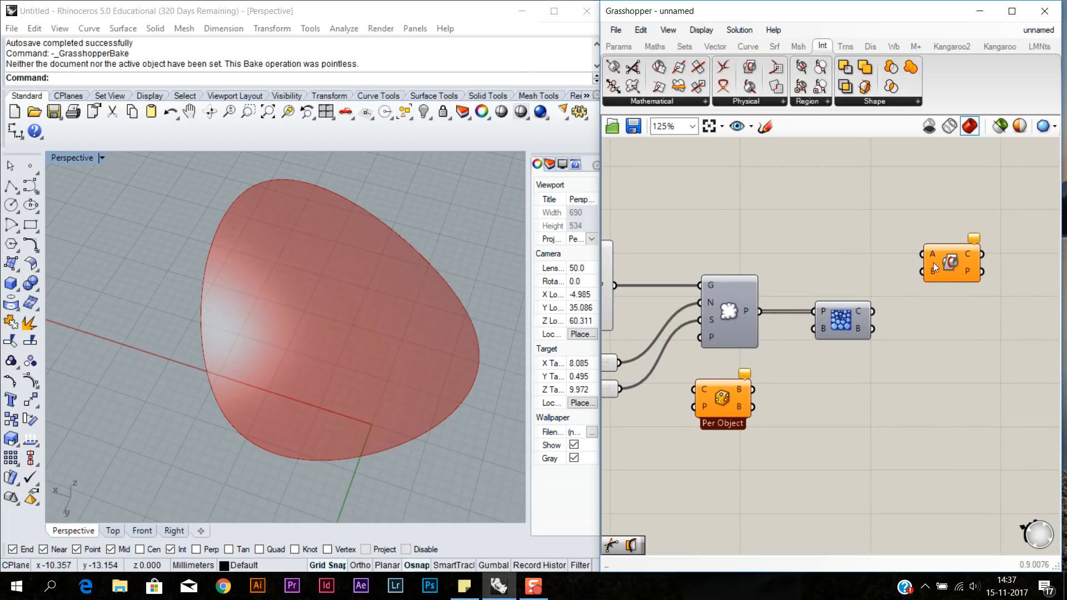
- Connect the Voronoi 3D cells to Brep | Brep's B input and the Patch to its A input, and inspect the intersection curves
scroll(933, 262, "up", 5)
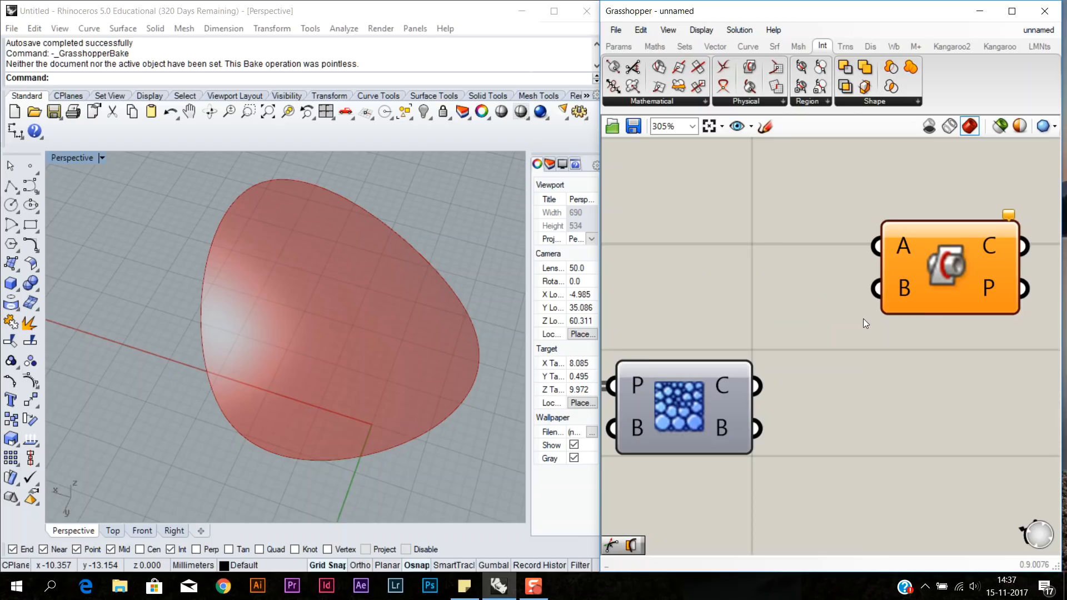
scroll(863, 318, "down", 3)
left_click_drag(790, 363, 867, 301)
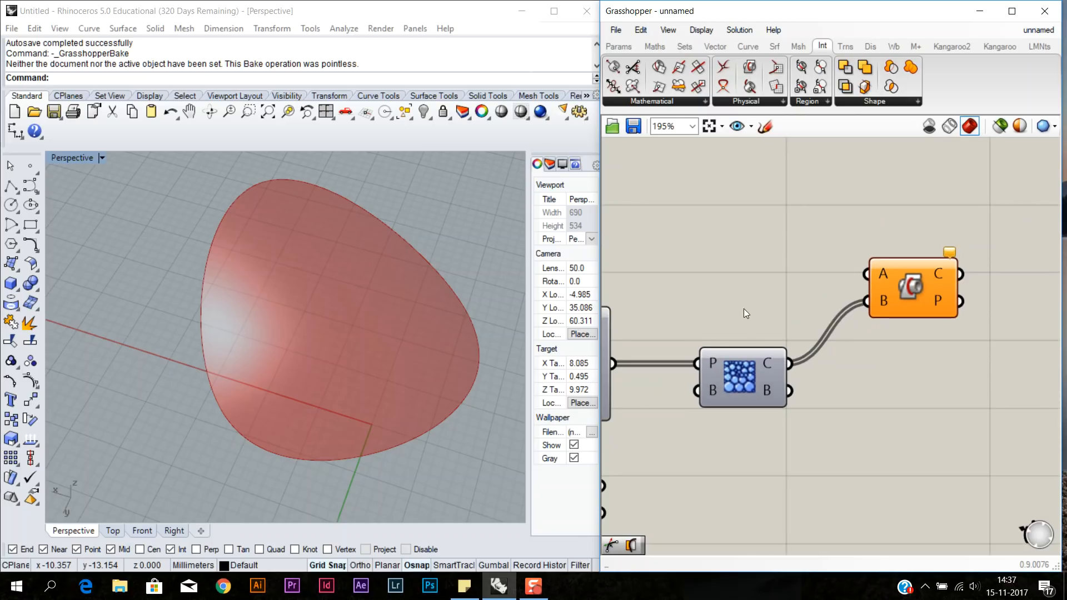
scroll(759, 306, "down", 3)
left_click_drag(695, 321, 947, 270)
right_click_drag(452, 436, 366, 282)
scroll(366, 283, "up", 4)
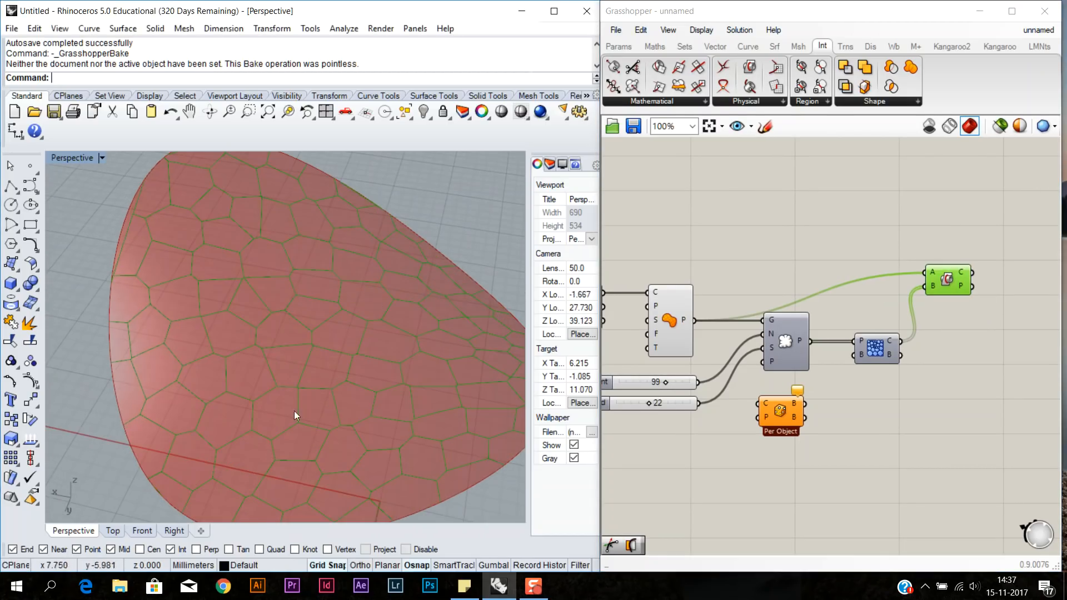
scroll(398, 372, "down", 6)
right_click_drag(398, 372, 383, 325)
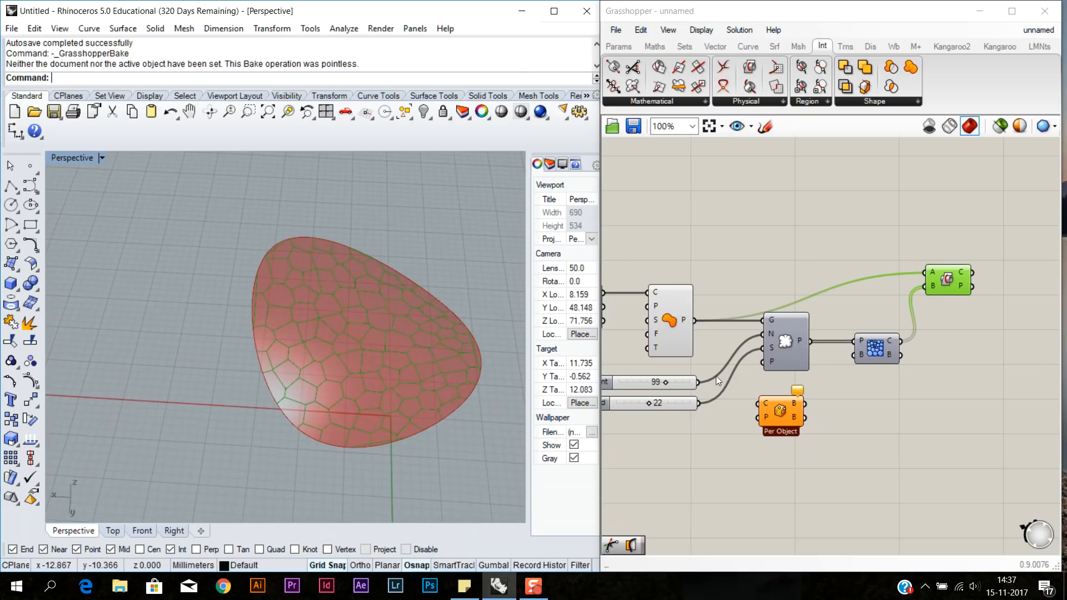
- Connect the Patch to the Bounding Box content input and the resulting box to Voronoi 3D's B input
scroll(988, 259, "down", 2)
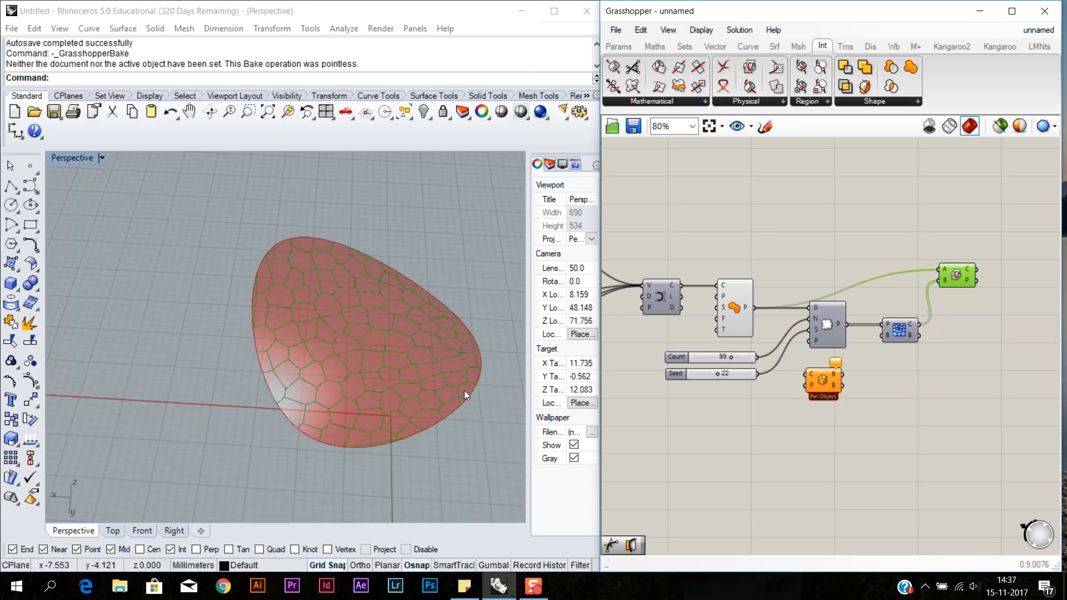
scroll(439, 370, "up", 5)
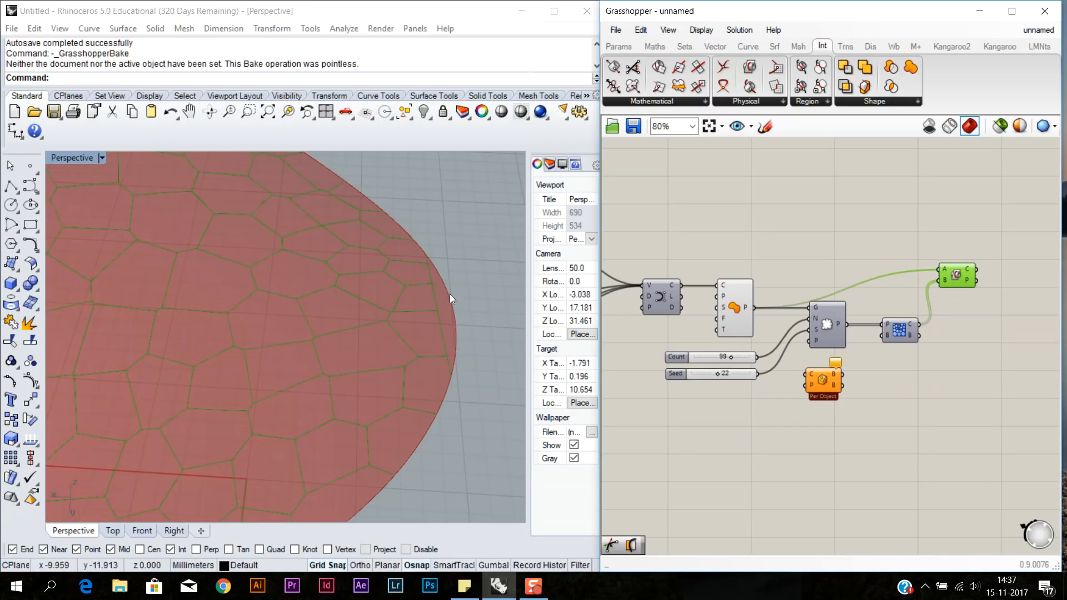
scroll(450, 295, "down", 5)
right_click_drag(359, 319, 355, 392)
right_click_drag(178, 295, 210, 248, "shift")
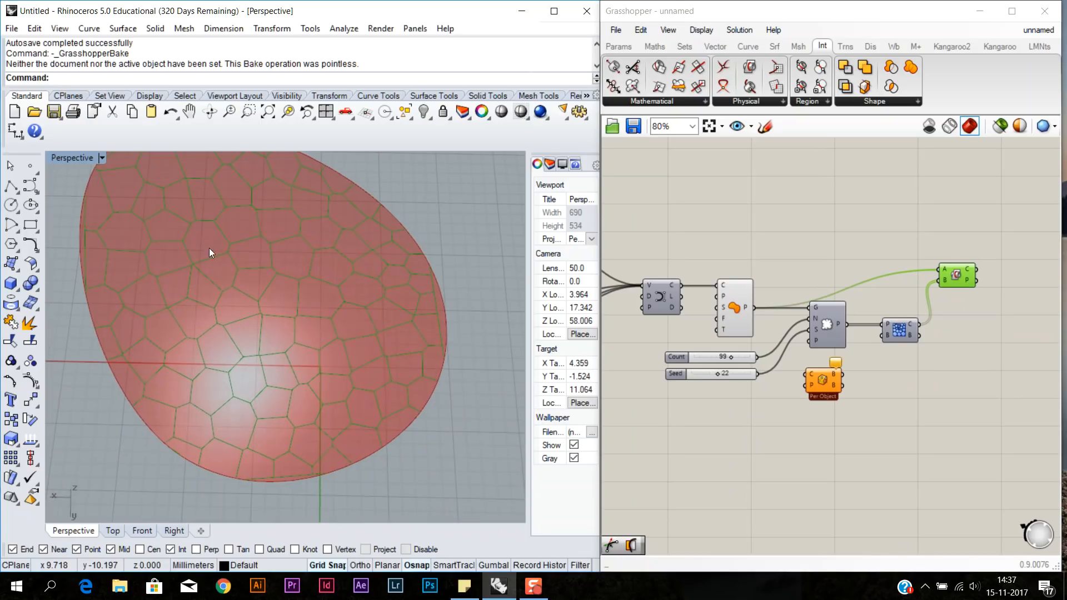
left_click(702, 425)
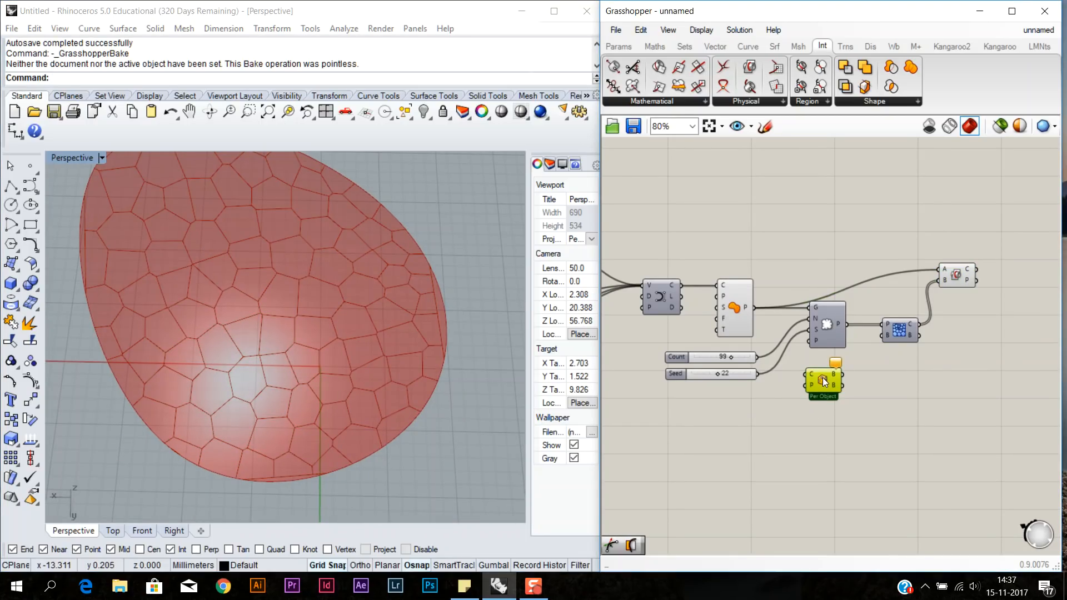
scroll(823, 378, "up", 3)
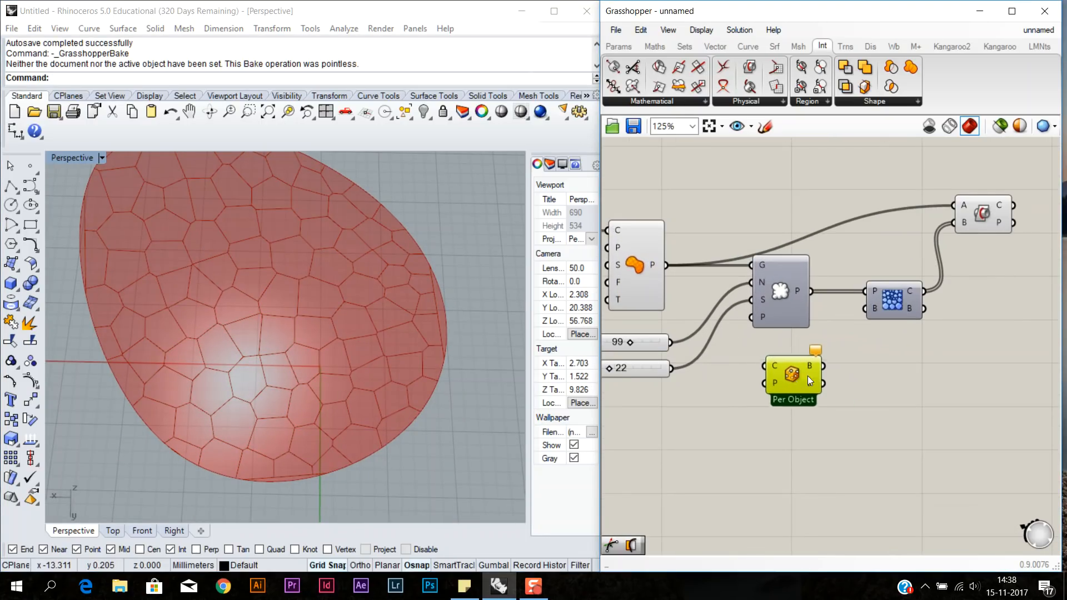
left_click_drag(666, 265, 795, 375)
left_click(823, 371)
left_click(831, 376)
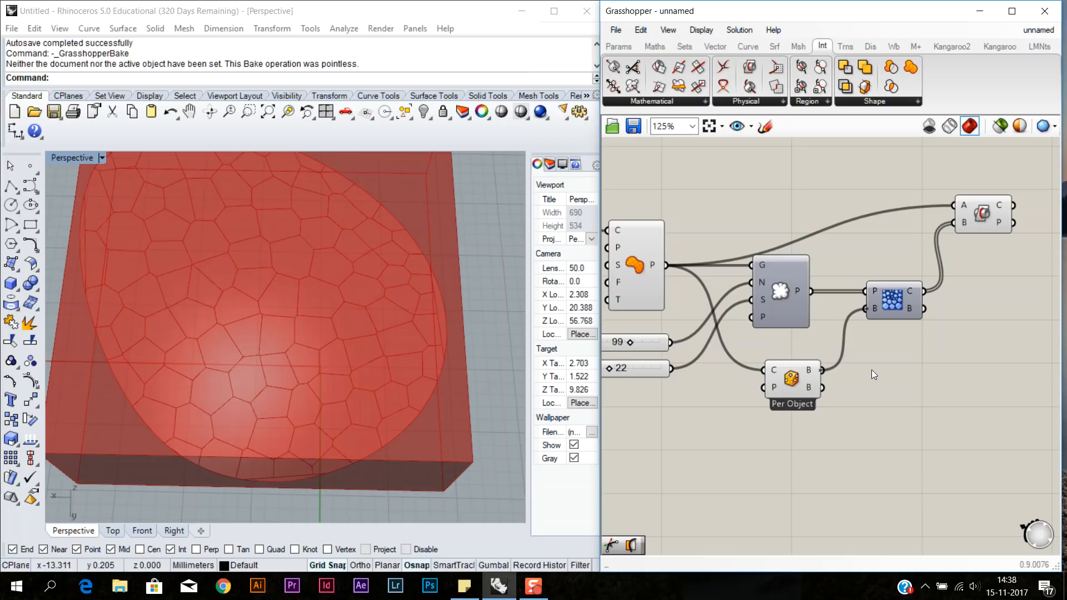
- Turn off the Bounding Box preview and highlight the Brep | Brep intersection curves on the patch for inspection
left_click(897, 297)
left_click(906, 349)
scroll(405, 274, "down", 2)
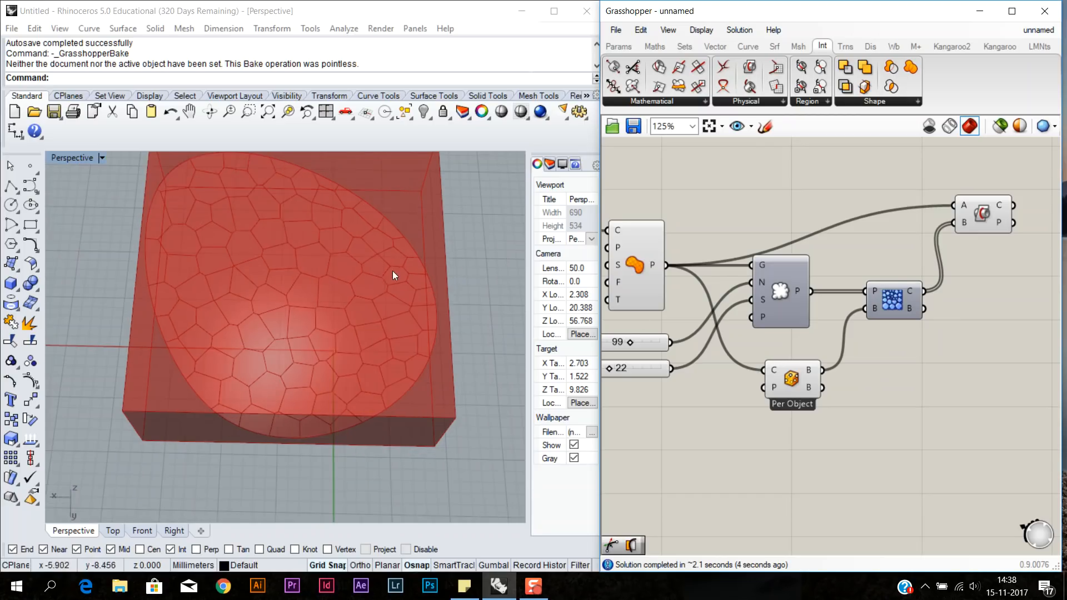
right_click(791, 380)
left_click(835, 405)
left_click(835, 405)
right_click_drag(368, 332, 310, 362)
right_click_drag(935, 358, 858, 394)
mouse_move(906, 256)
left_mouse_down()
mouse_move(851, 258)
mouse_move(905, 255)
left_mouse_up()
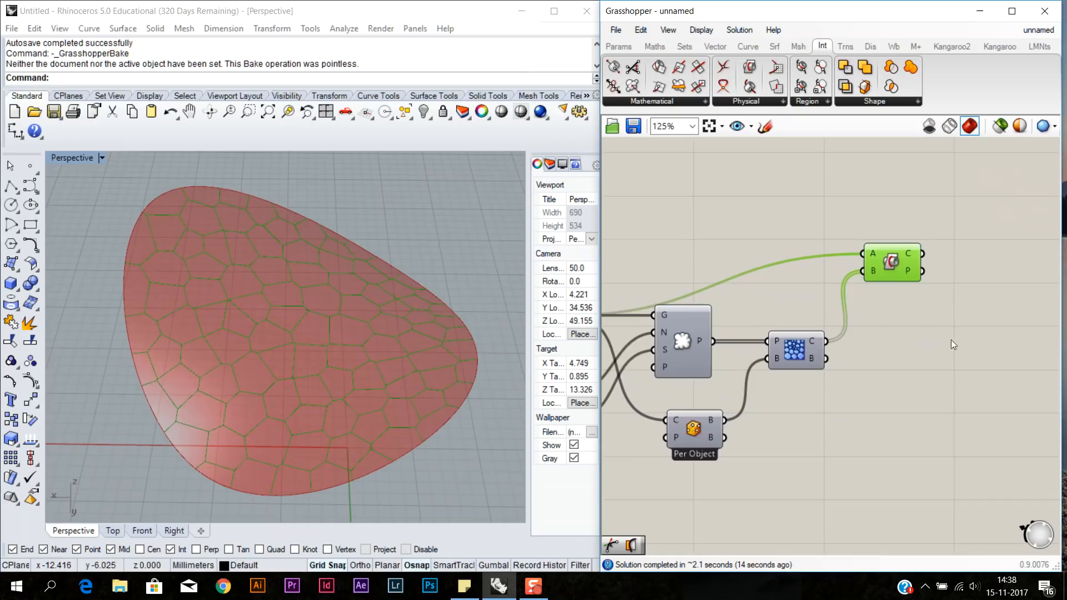
- Add the Weaverbird transform component that modifies meshes or closed curves, placing it to the right of Brep | Brep
left_click(815, 351)
scroll(815, 352, "down", 4)
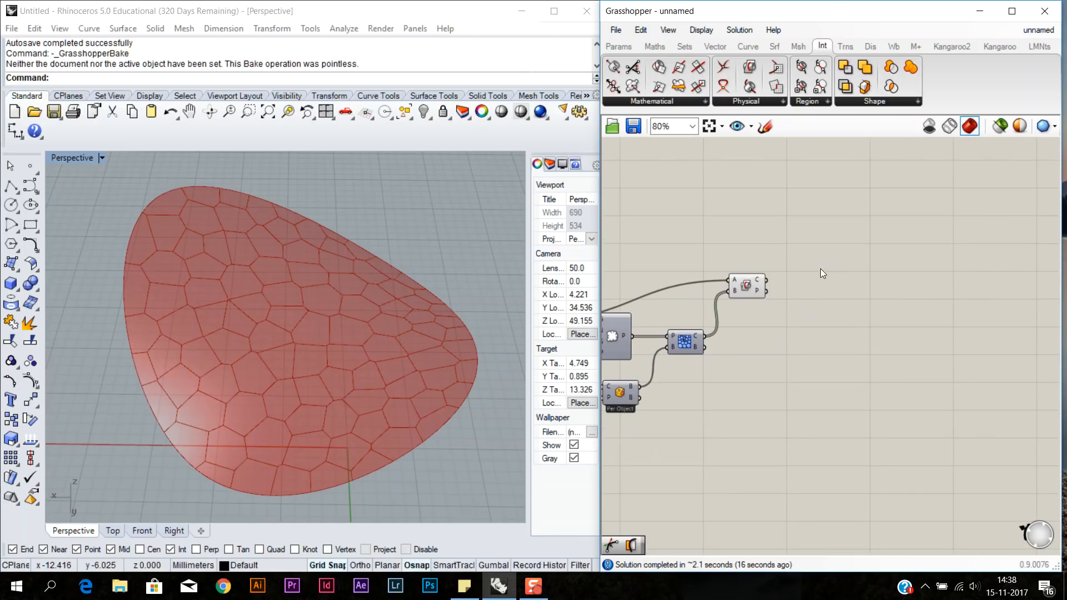
left_click(895, 48)
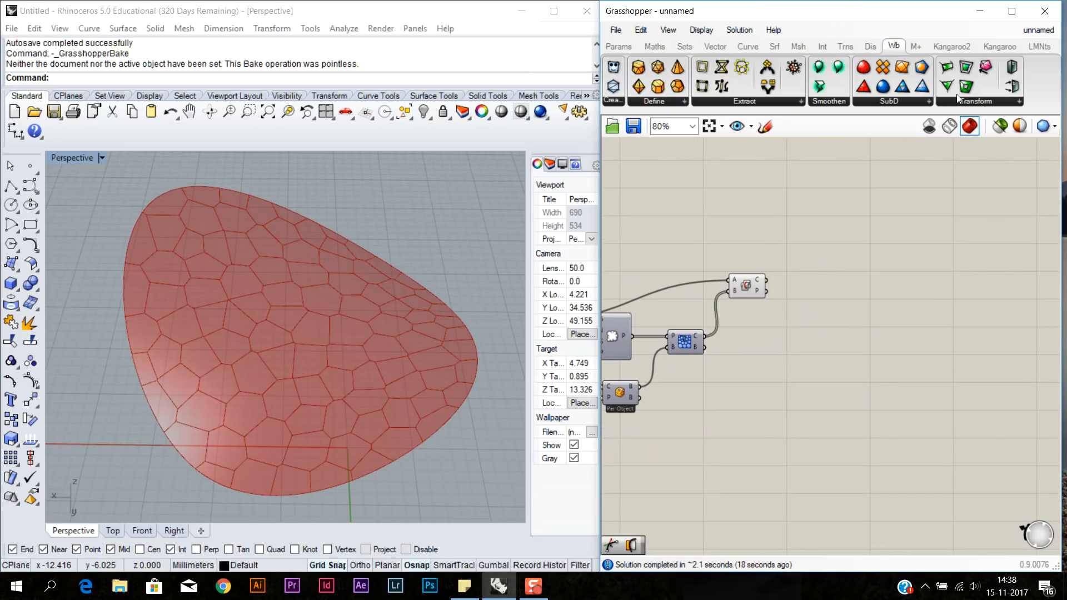
left_click_drag(889, 251, 887, 285)
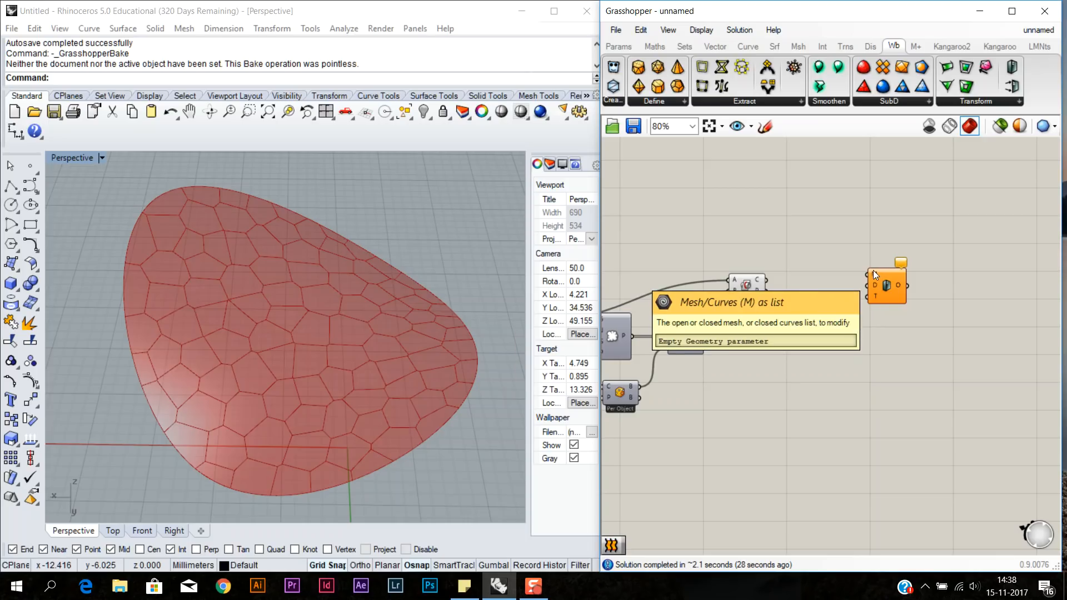
- Move Brep | Brep slightly up and highlight its intersection curves over the patch
mouse_move(748, 283)
left_mouse_down()
mouse_move(743, 262)
mouse_move(749, 271)
left_mouse_up()
left_click(752, 312)
left_click(746, 273)
right_click(746, 273)
left_click(790, 336)
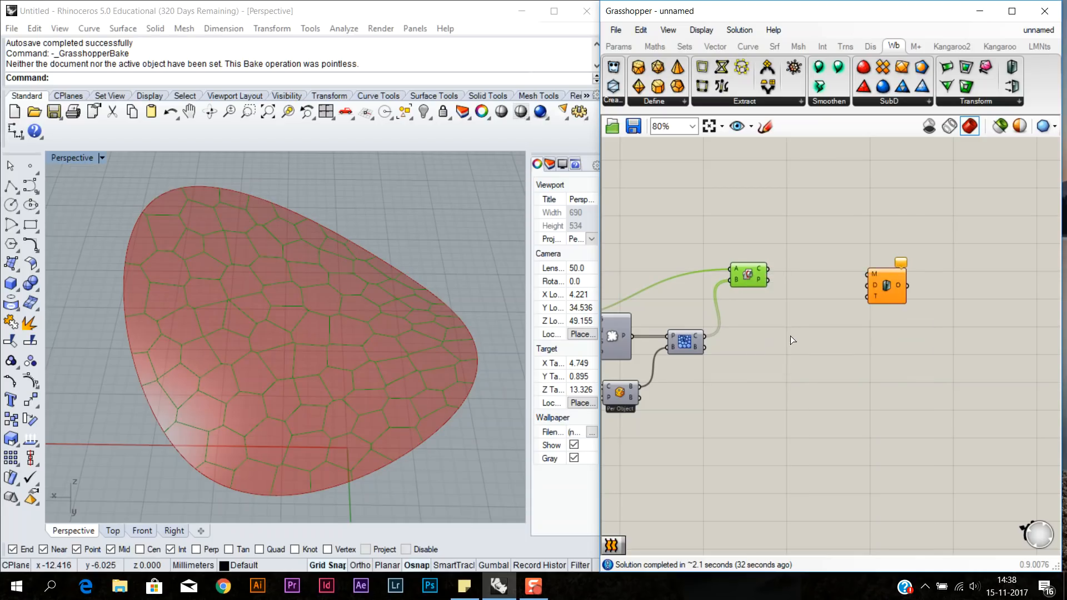
left_click(809, 465)
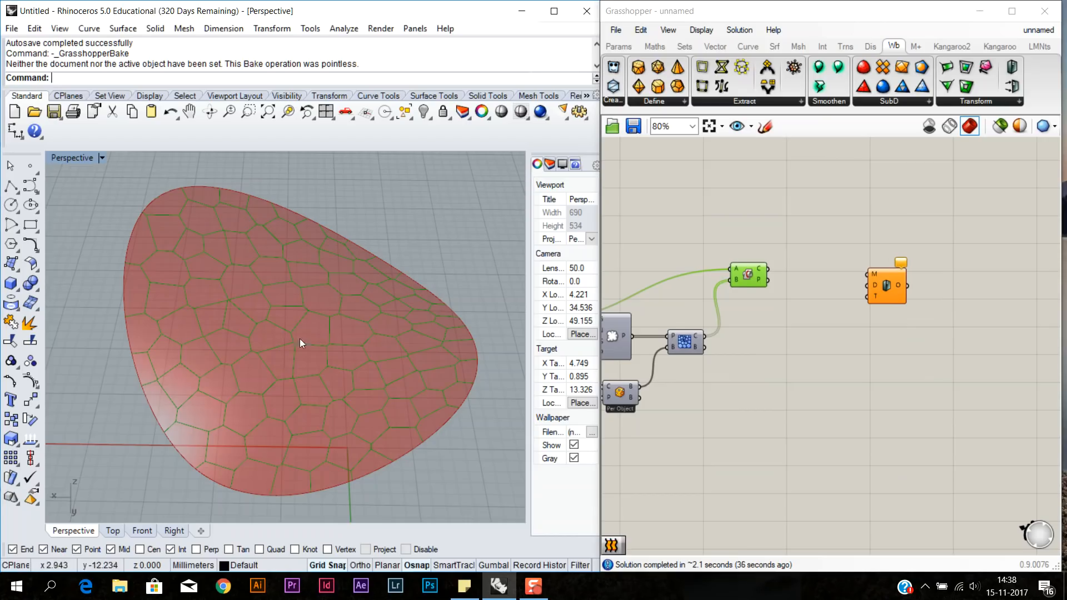
- Pick several cell edges on the patch to examine the individual outline curves of neighbouring cells
left_click(353, 320)
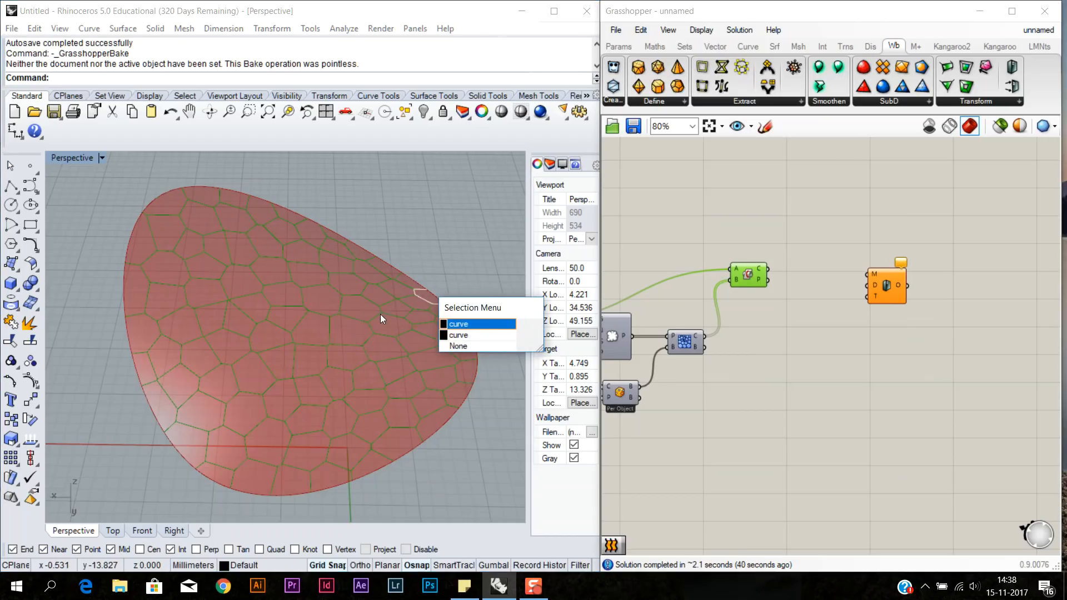
scroll(373, 285, "up", 5)
left_click(711, 346)
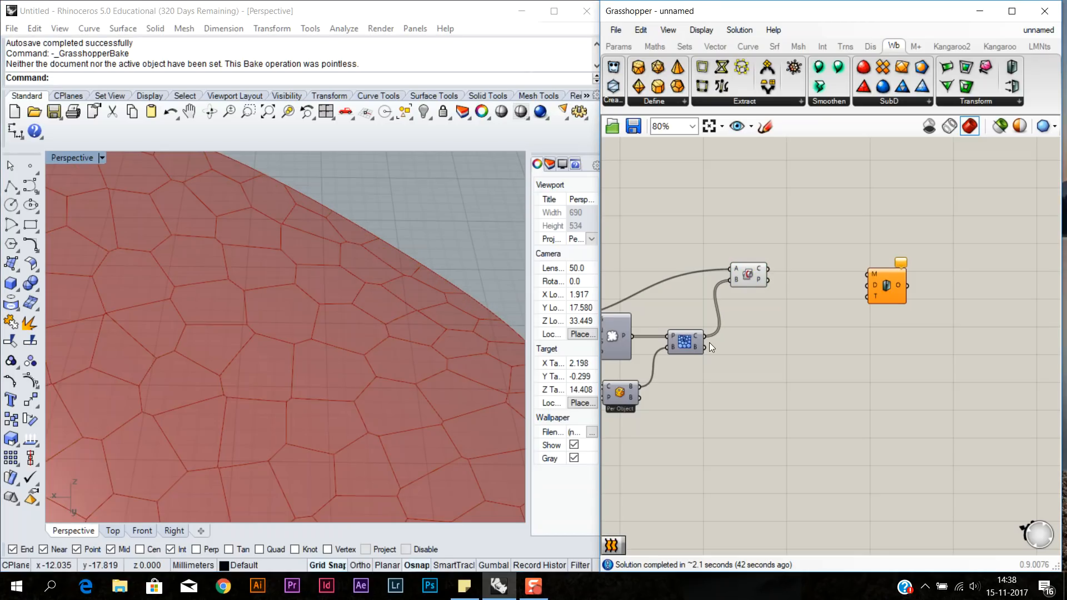
left_click(344, 345)
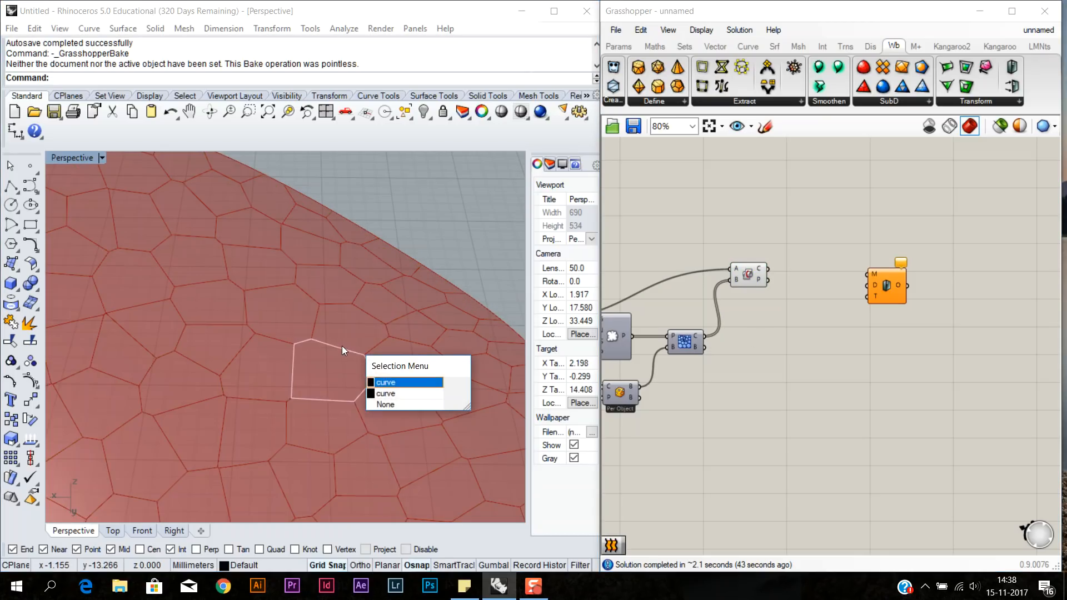
left_click(390, 382)
key("Escape")
scroll(803, 346, "down", 2)
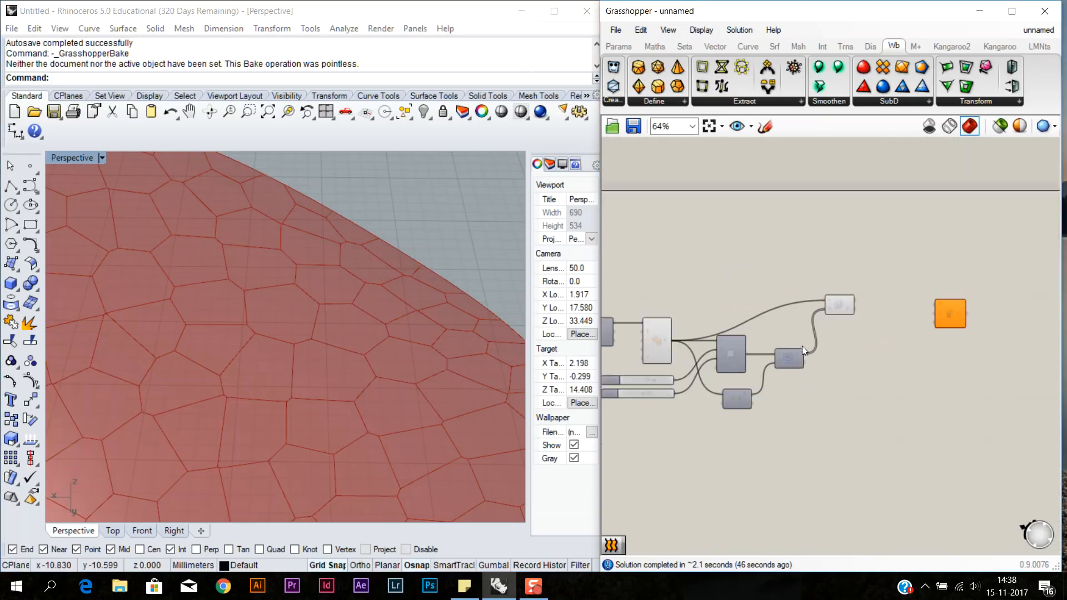
right_click_drag(749, 333, 666, 339)
left_click(372, 315)
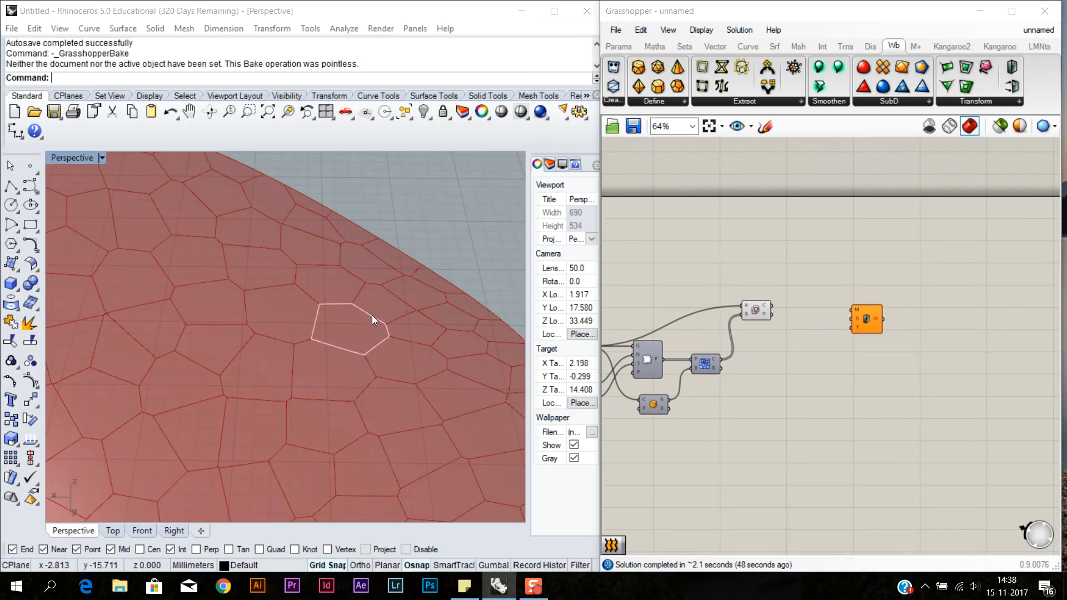
left_click(820, 379)
left_click(495, 276)
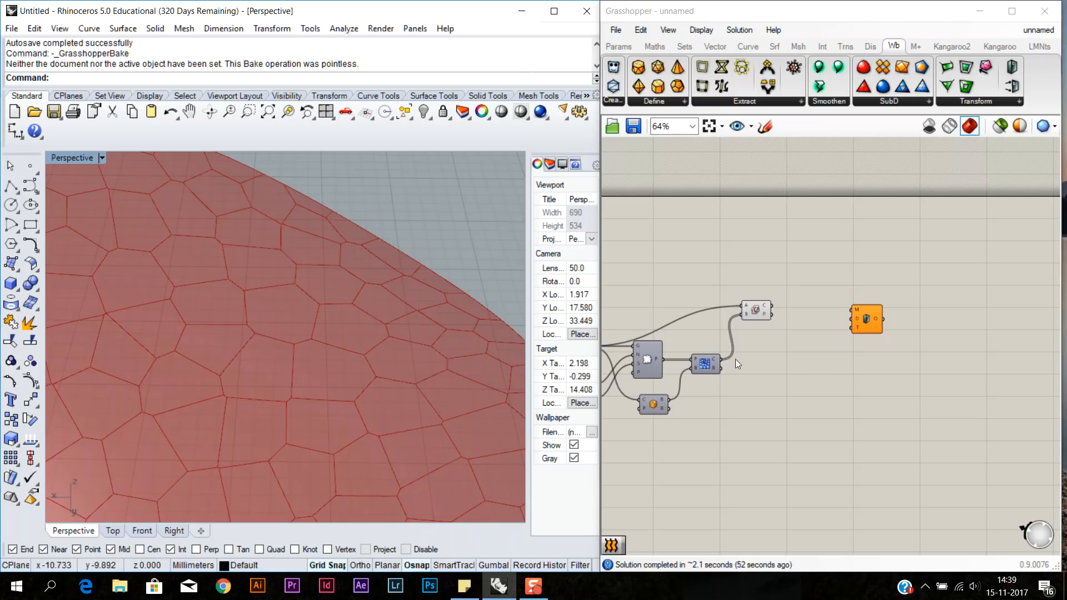
scroll(397, 335, "down", 4)
right_click_drag(396, 335, 342, 312)
left_click(774, 346)
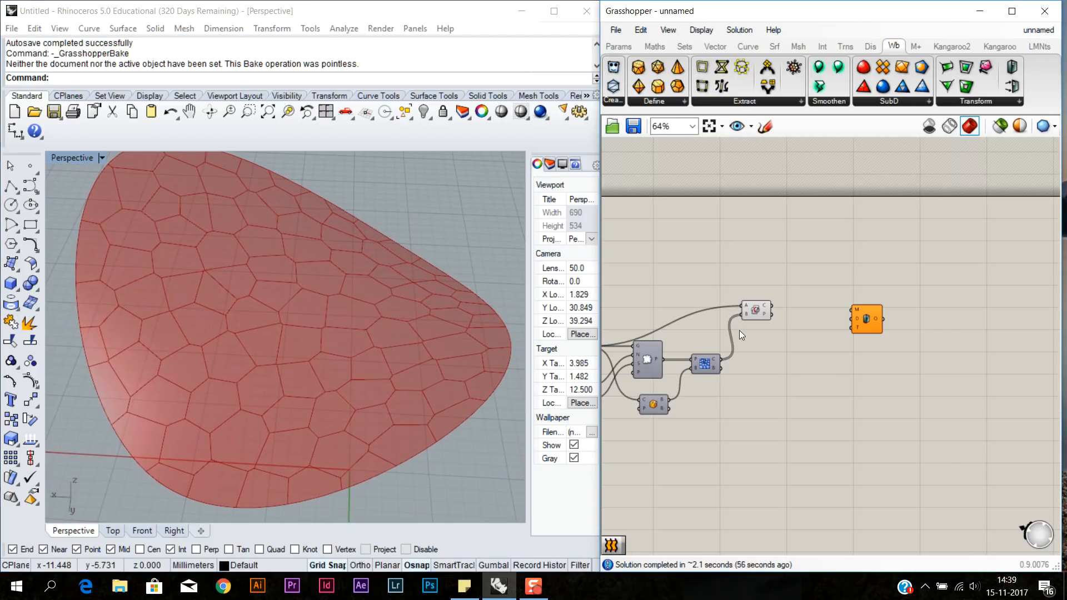
- Delete the unconnected Weaverbird component and shift Brep | Brep up and to the right
scroll(740, 332, "up", 1)
left_click(898, 326)
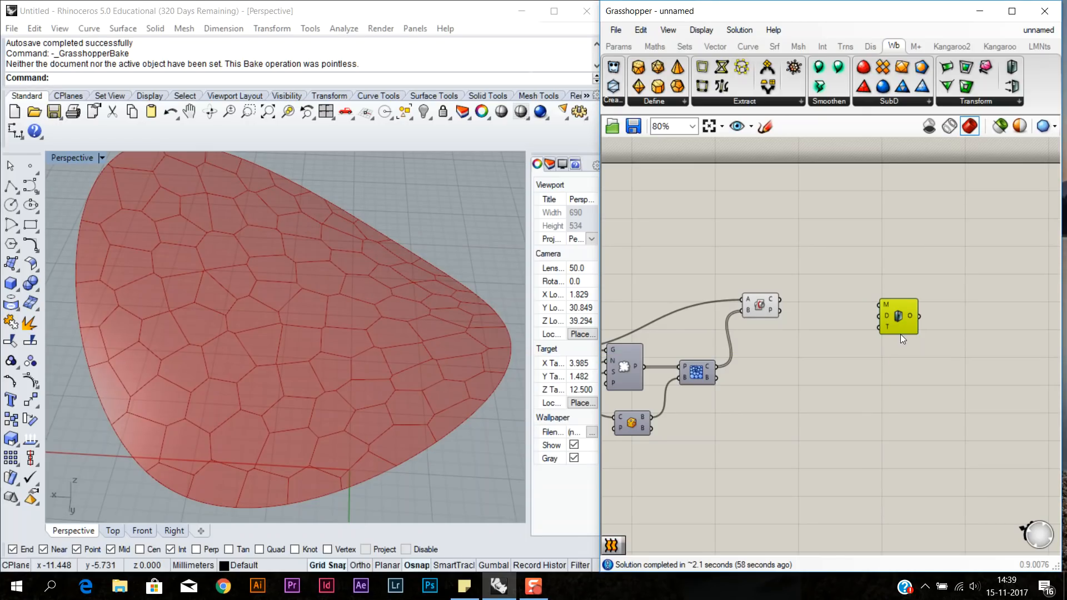
key("Delete")
left_click_drag(761, 300, 773, 285)
left_click(777, 321)
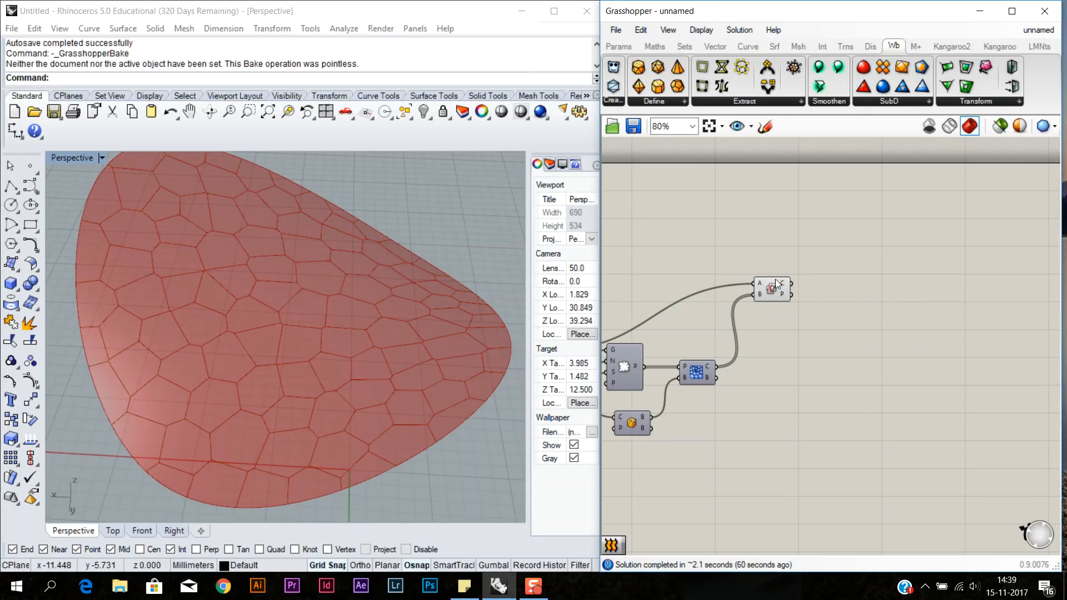
- Check a single cell outline in the highlighted intersection curves and move Brep | Brep closer to Voronoi 3D
left_click(767, 296)
left_click(392, 342)
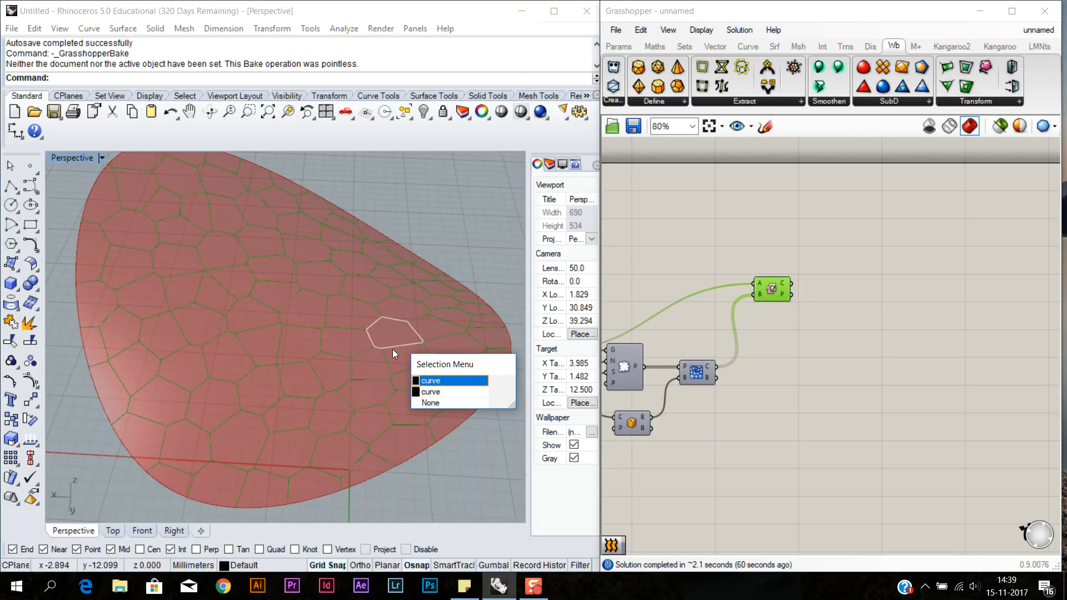
left_click(432, 389)
key("Escape")
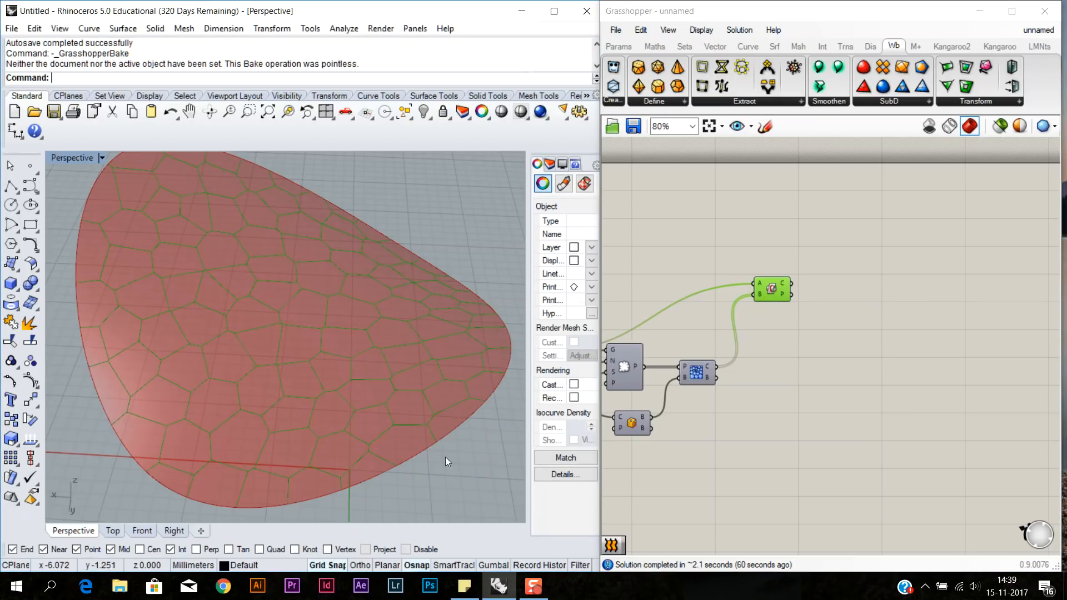
left_click_drag(769, 292, 751, 302)
left_click(722, 318)
- Examine a cell edge up close for the overlapping outline curves of adjacent cells, leaving nothing selected
right_click_drag(694, 333, 771, 324)
right_click_drag(312, 322, 301, 314)
scroll(300, 313, "up", 5)
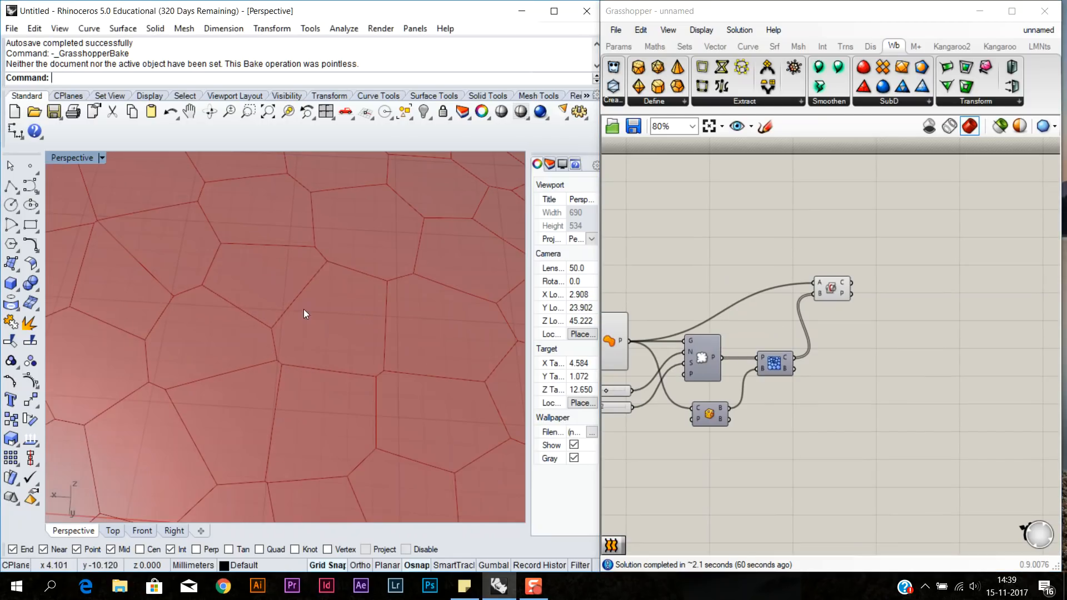
left_click(300, 298)
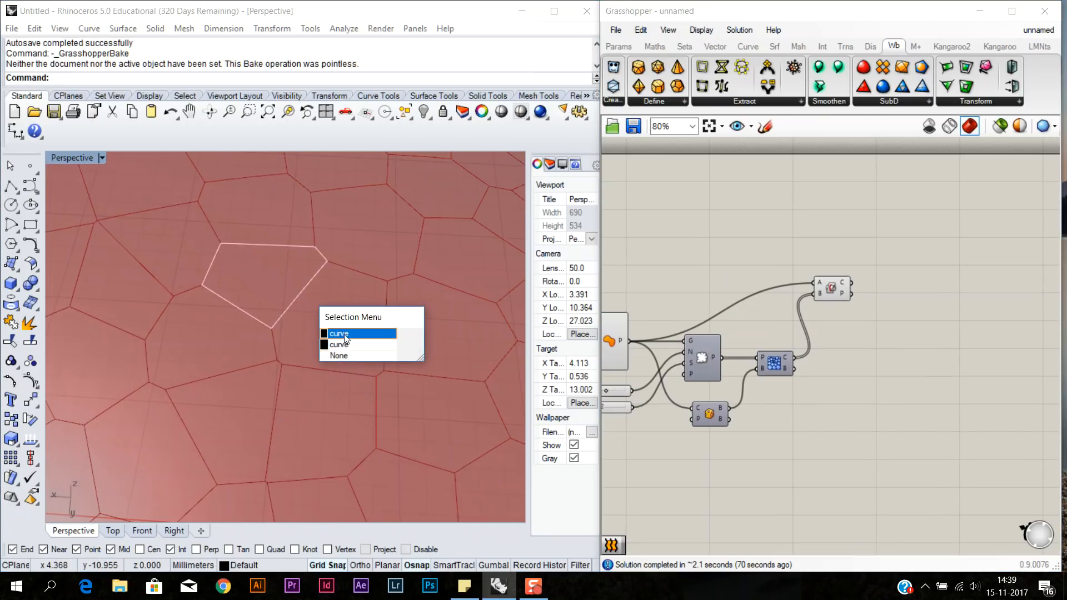
scroll(700, 393, "down", 2)
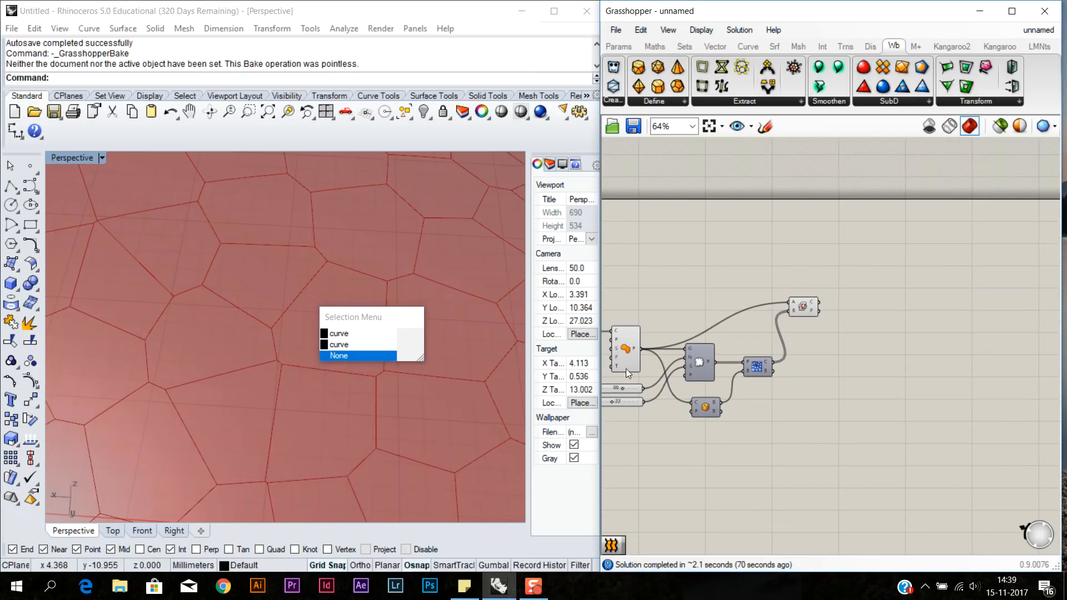
left_click(347, 352)
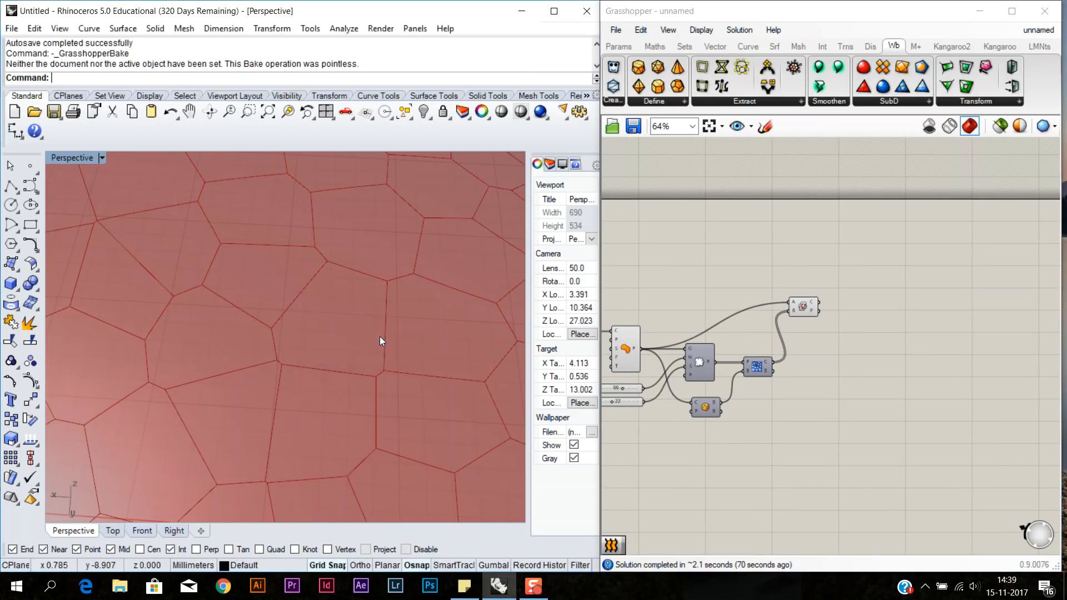
scroll(379, 338, "down", 10)
right_click_drag(331, 301, 335, 352)
- Add a Scale component and place it to the right of and slightly below Brep | Brep
scroll(1001, 328, "up", 4)
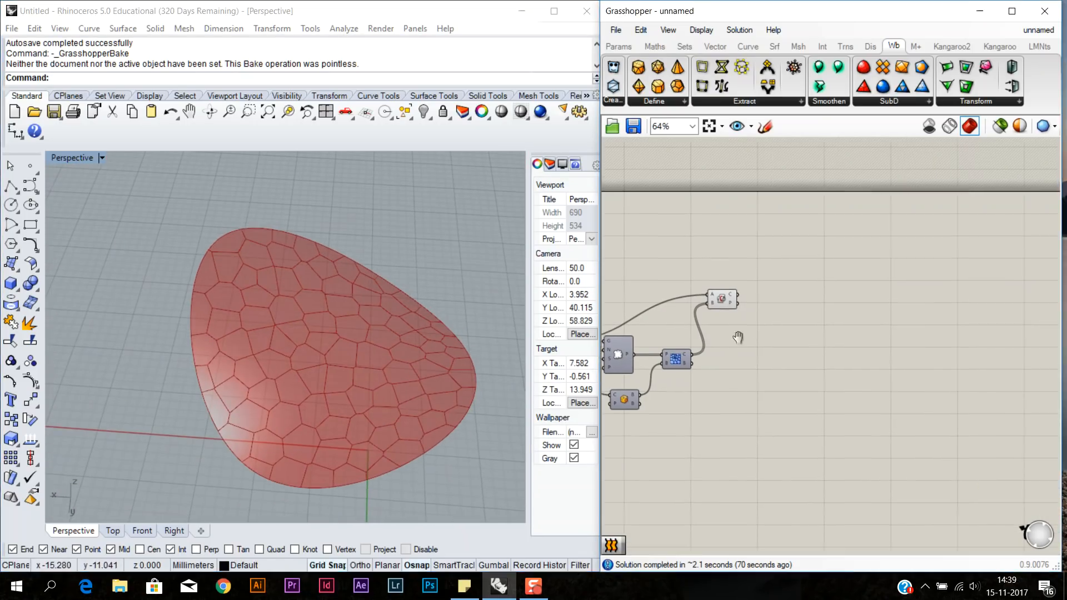
double_click(772, 298)
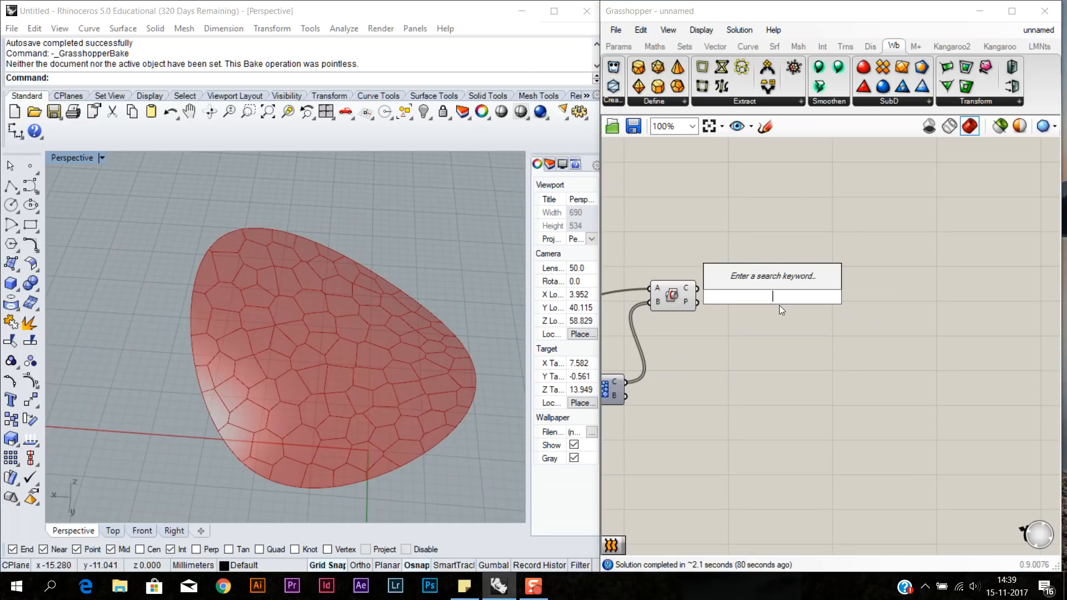
type("scale")
key("Return")
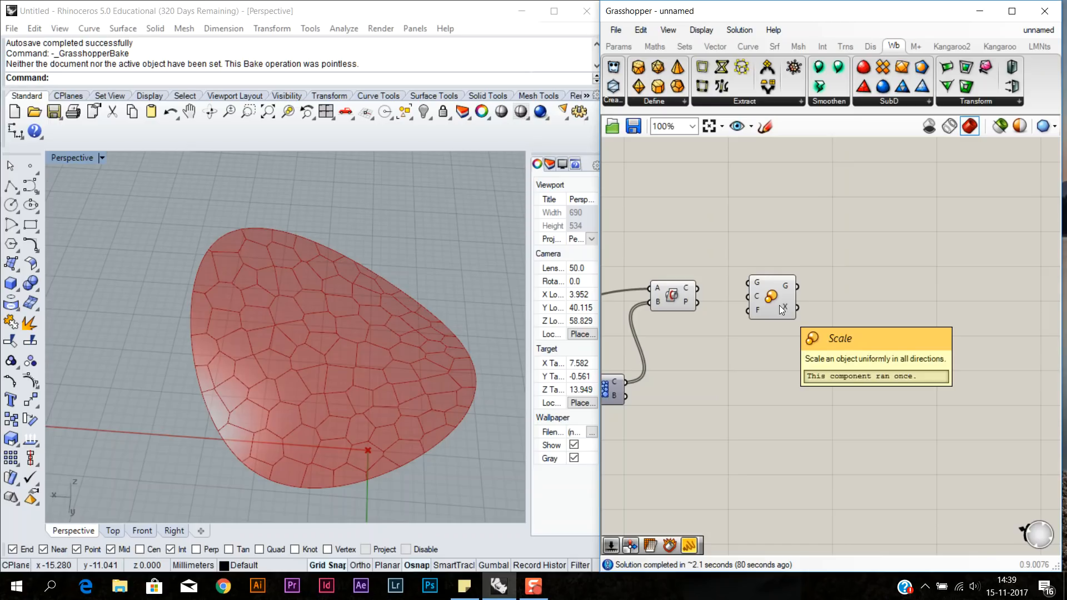
left_click_drag(762, 295, 758, 331)
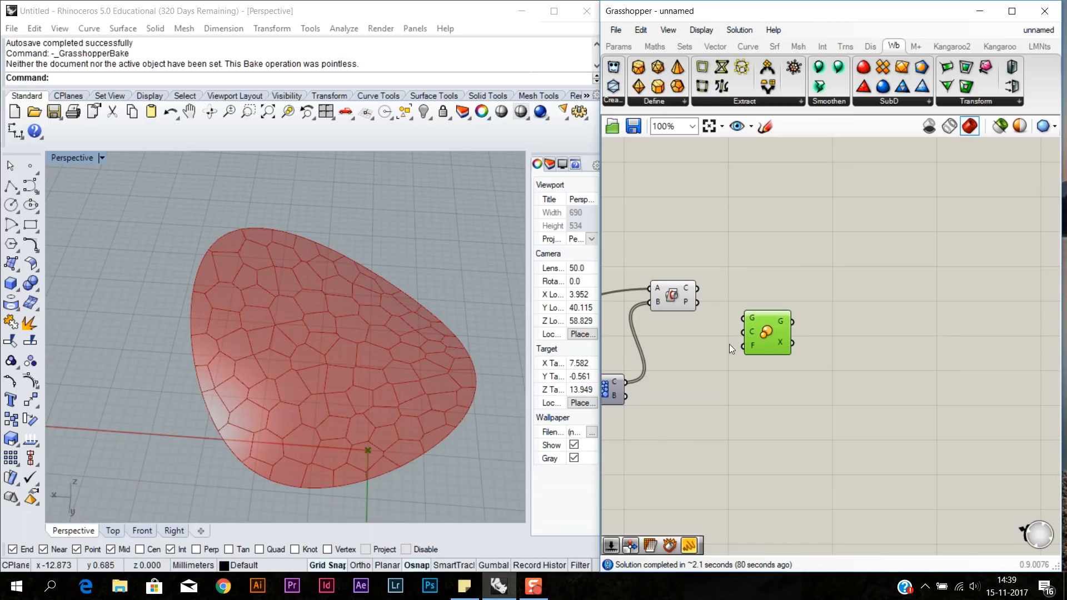
right_click_drag(384, 392, 318, 370)
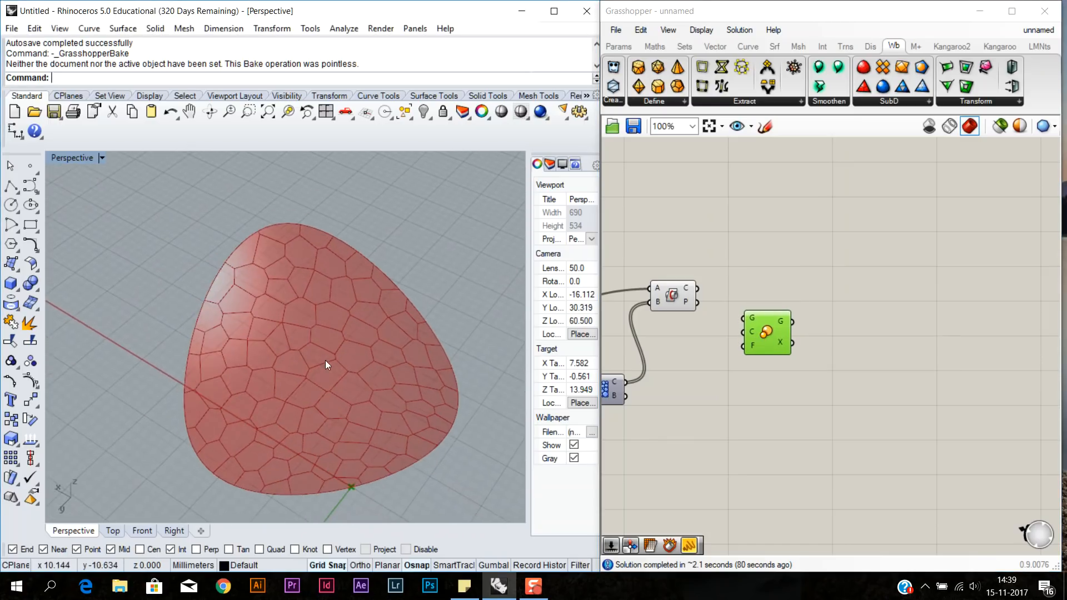
scroll(322, 361, "up", 5)
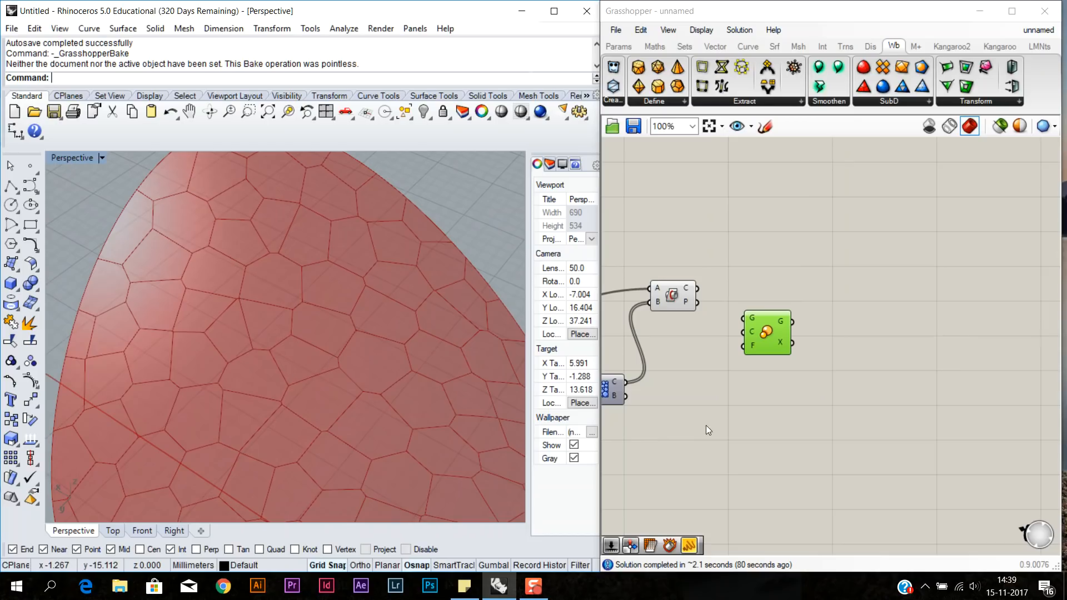
left_click(717, 379)
scroll(709, 356, "up", 3)
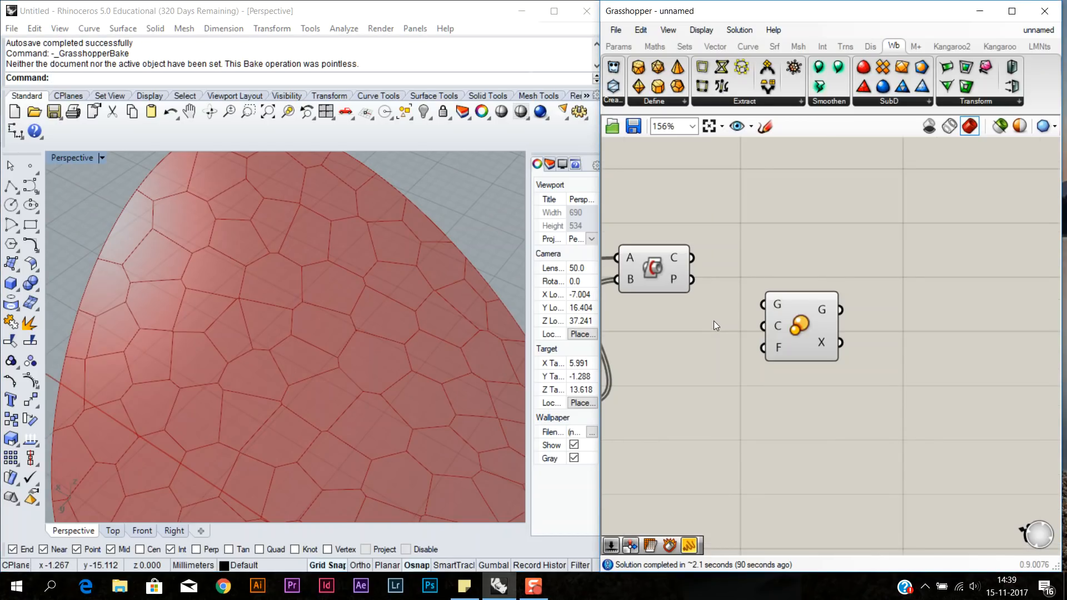
- Move Scale further right and add an Average component between it and Brep | Brep
left_click_drag(795, 303, 838, 292)
left_click(731, 319)
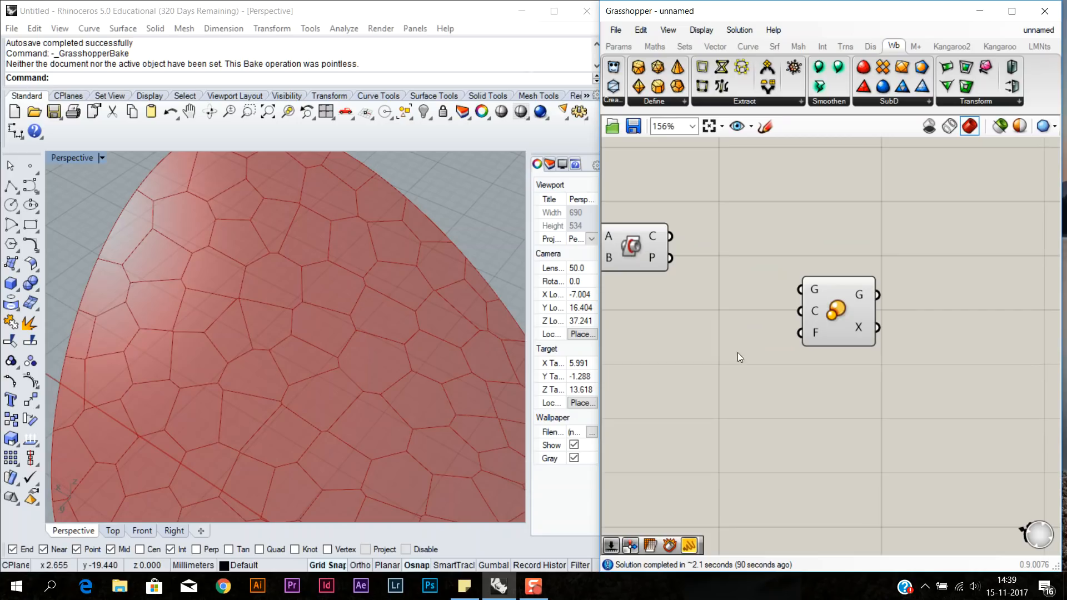
double_click(698, 328)
type("ava")
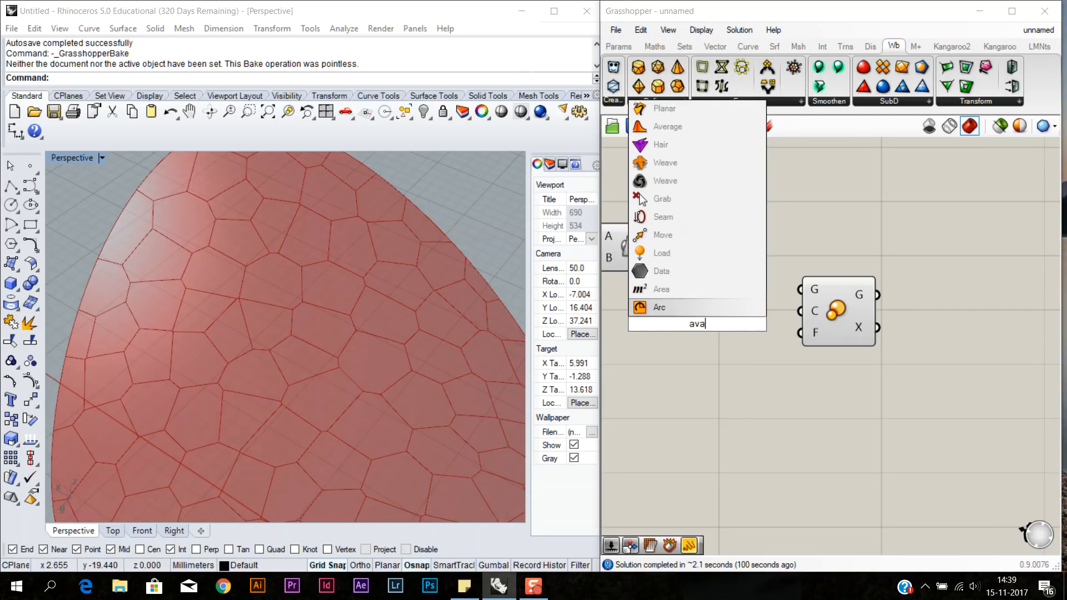
key("BackSpace")
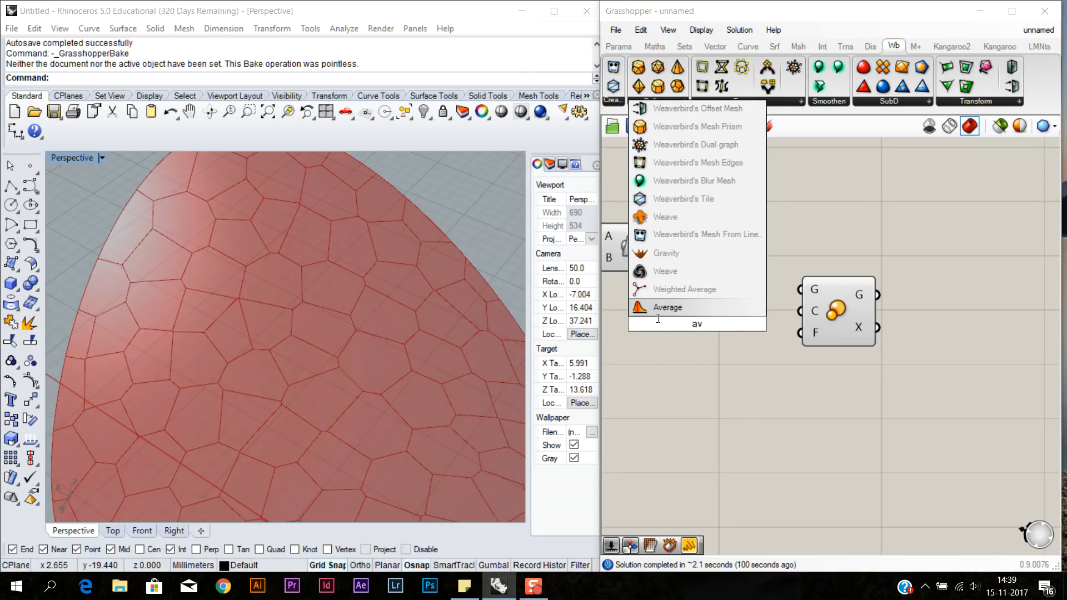
left_click(695, 307)
- Connect Brep | Brep's C output to Average's input and Average's AM output to Scale's C input, spacing Average between them
left_click_drag(685, 259, 687, 316)
right_click_drag(748, 381, 695, 379)
left_click_drag(703, 319, 867, 332)
left_click_drag(671, 319, 764, 316)
left_click(727, 387)
right_click_drag(695, 397, 779, 421)
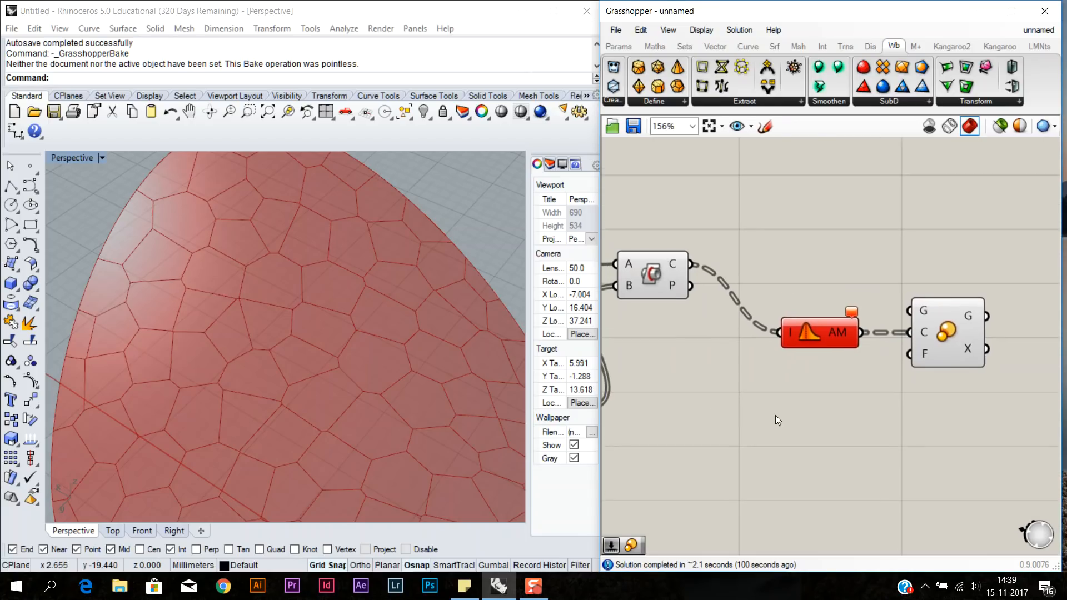
- Disconnect Average from Brep | Brep and move Average and Scale further right to leave room
mouse_move(853, 312)
scroll(834, 378, "down", 3)
left_click_drag(863, 398, 729, 332)
left_click_drag(895, 415, 874, 352)
- Add a Discontinuity component beside Brep | Brep and feed it the C output's intersection curves
left_click(746, 302)
double_click(747, 301)
type("disc")
key("Return")
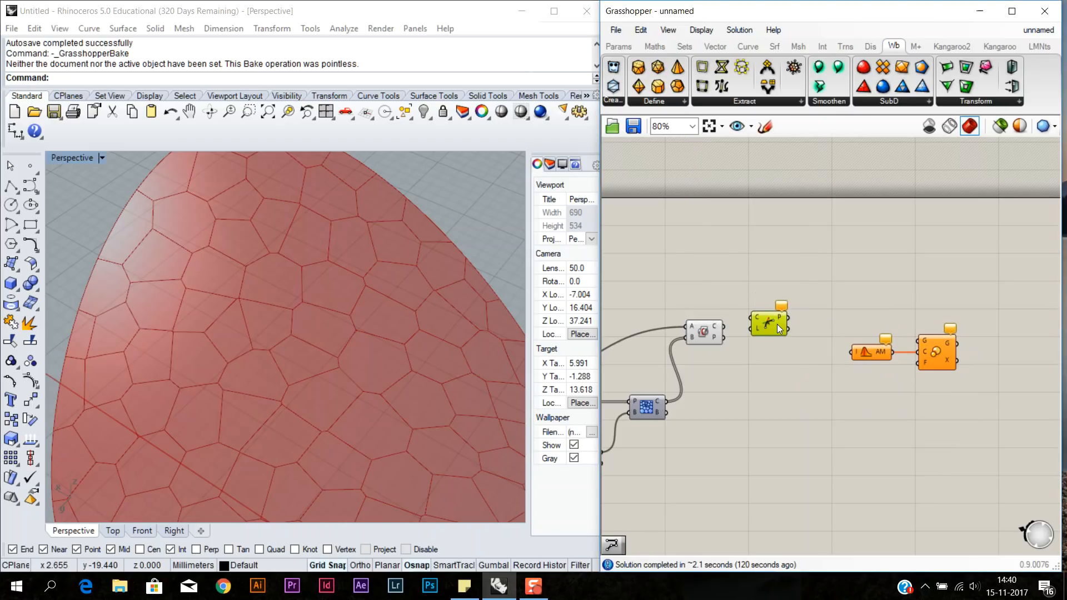
left_click_drag(723, 327, 754, 327)
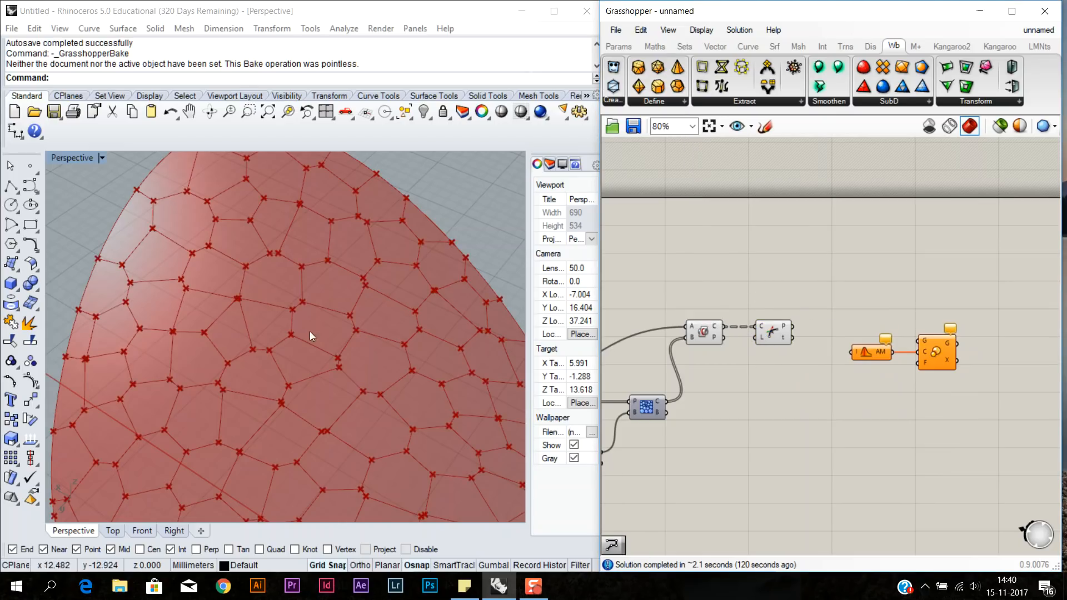
- Add a PolyLine component and connect Discontinuity's P output to its V input
scroll(317, 360, "down", 4)
scroll(323, 355, "up", 6)
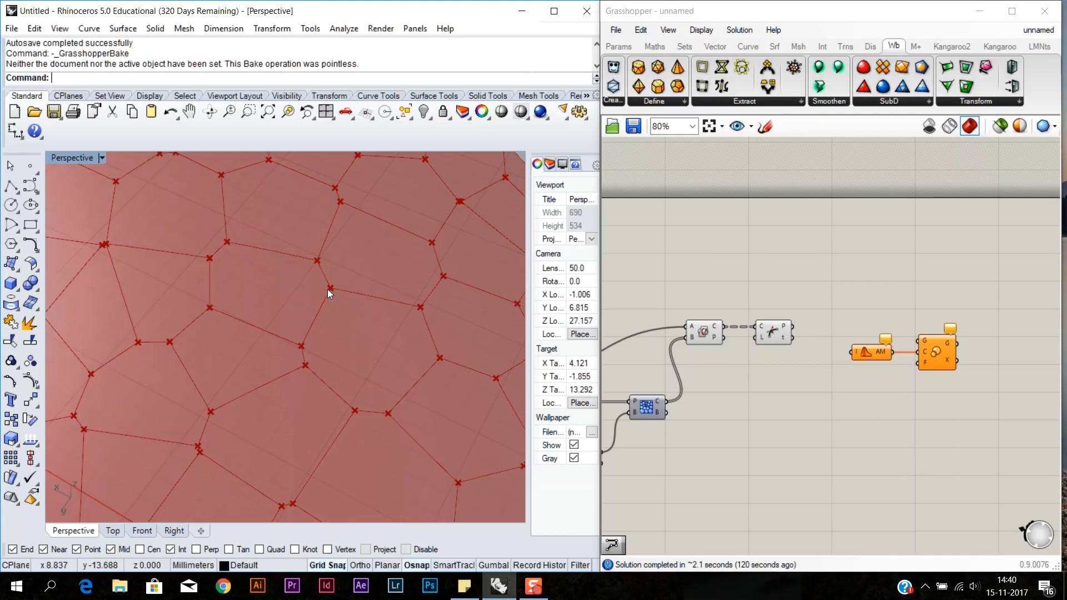
scroll(429, 332, "down", 5)
right_click_drag(385, 332, 322, 311)
right_click_drag(704, 395, 670, 406)
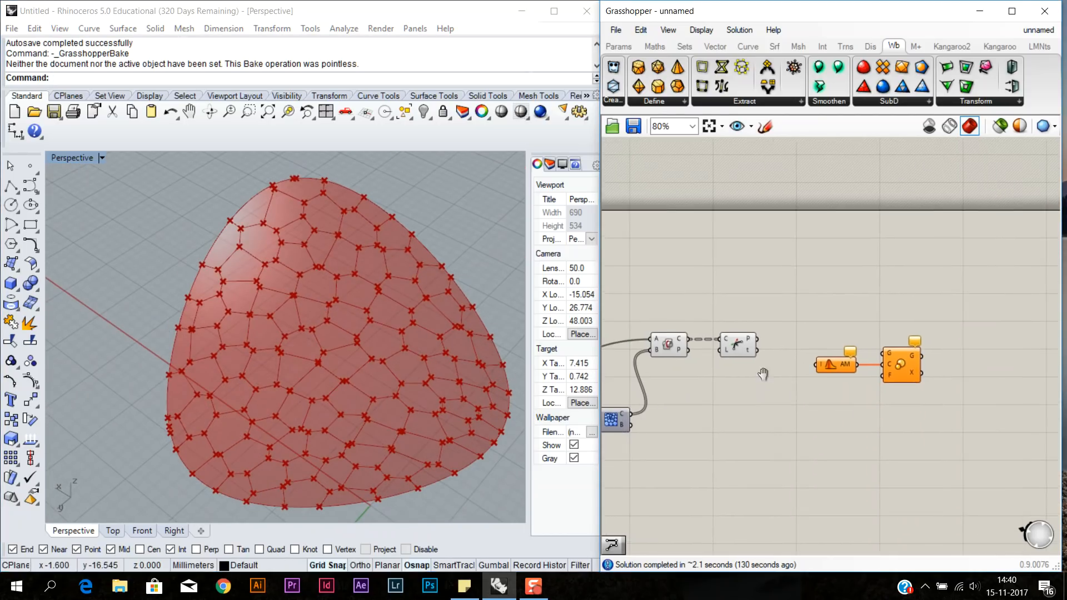
double_click(785, 332)
type("plin")
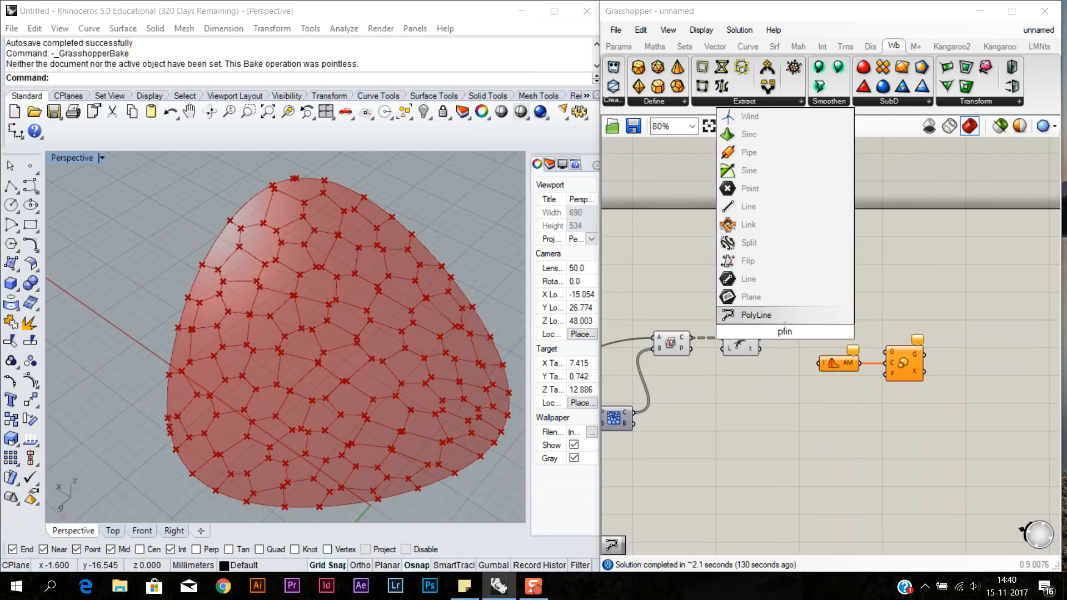
key("Return")
left_click_drag(771, 336, 773, 336)
- Turn off the preview of Brep | Brep and Discontinuity, and move Discontinuity closer to Brep | Brep
left_click(606, 363)
scroll(435, 360, "up", 3)
right_click(672, 343)
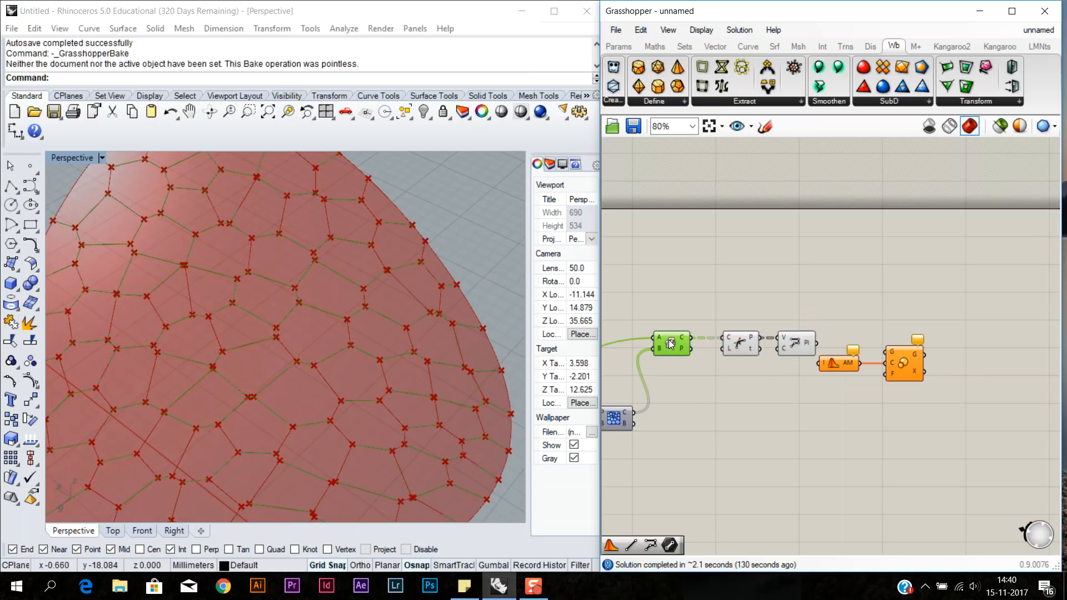
key("Escape")
right_click(744, 341)
left_click(765, 368)
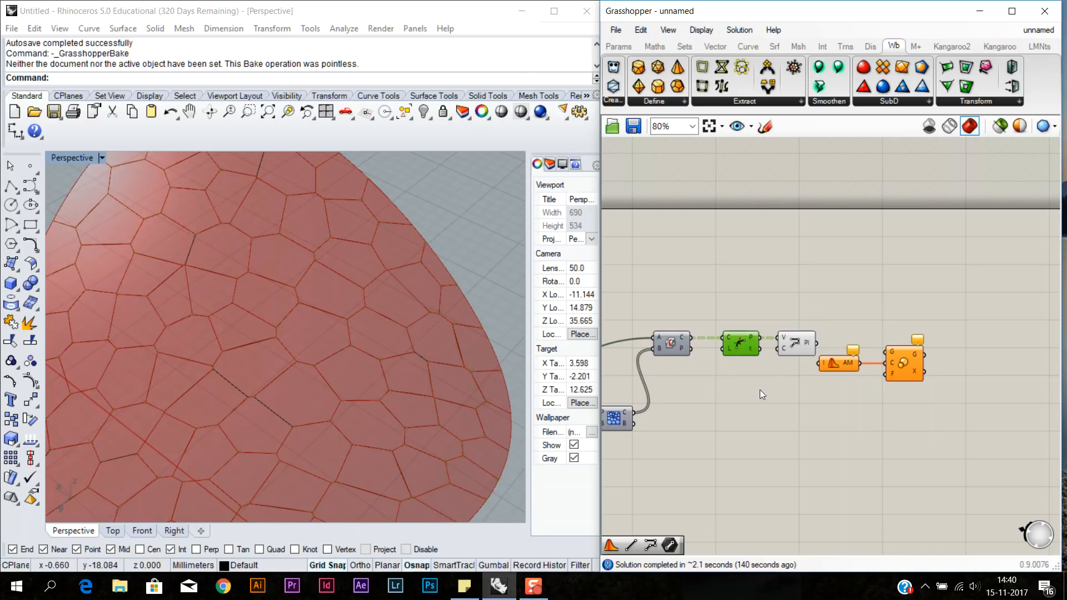
left_click(788, 377)
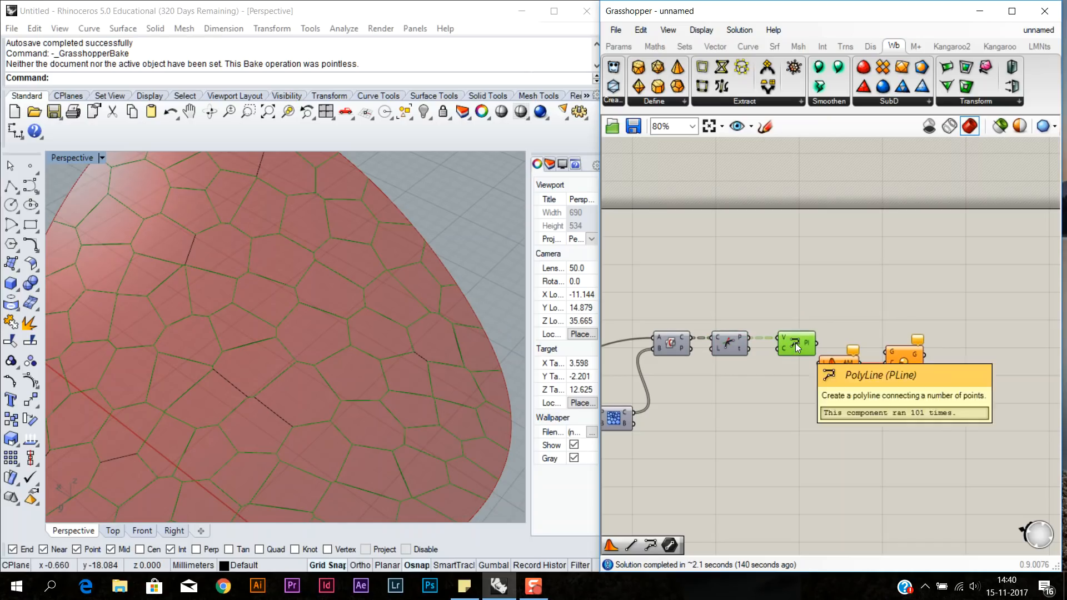
- Delete all the previously baked cell curves from the Rhino viewport
right_click(789, 352)
key("Escape")
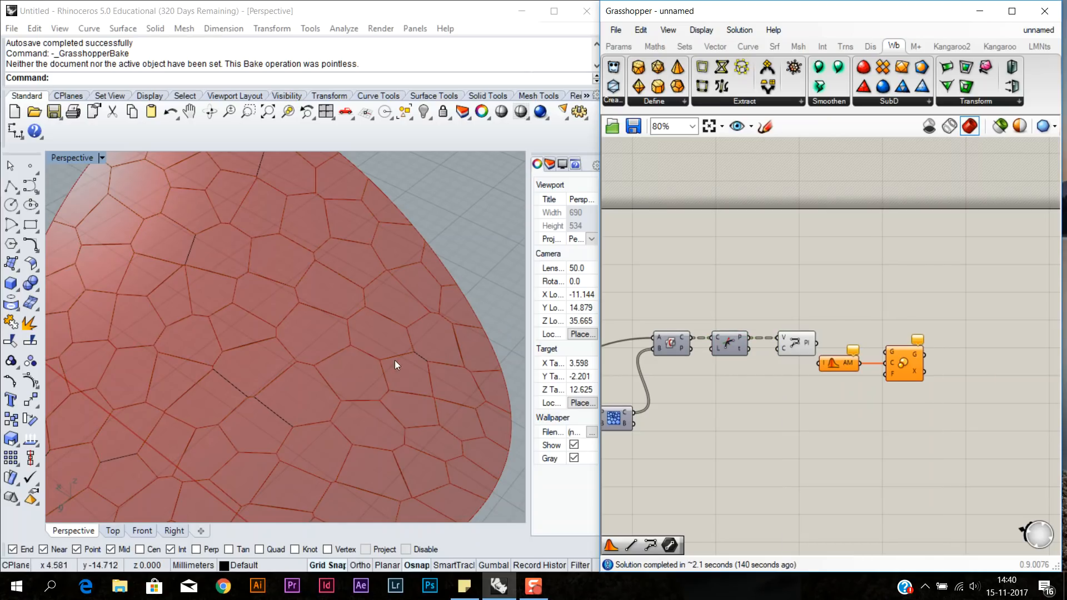
scroll(395, 360, "down", 5)
left_click_drag(451, 462, 252, 278)
key("Delete")
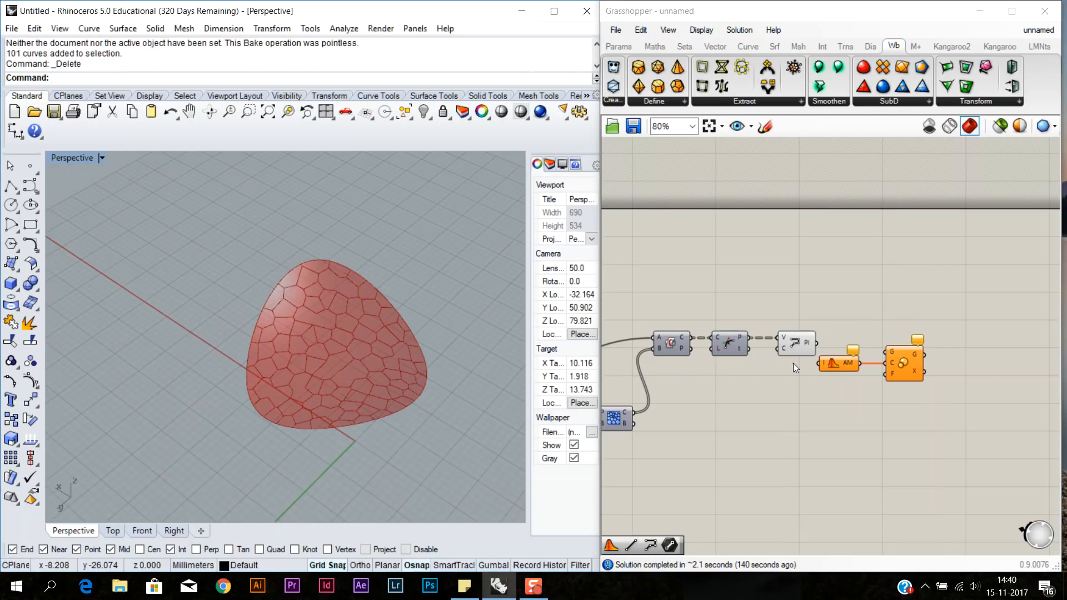
- Set the boolean of PolyLine's C input to True so the cell polylines are closed
scroll(792, 362, "up", 5)
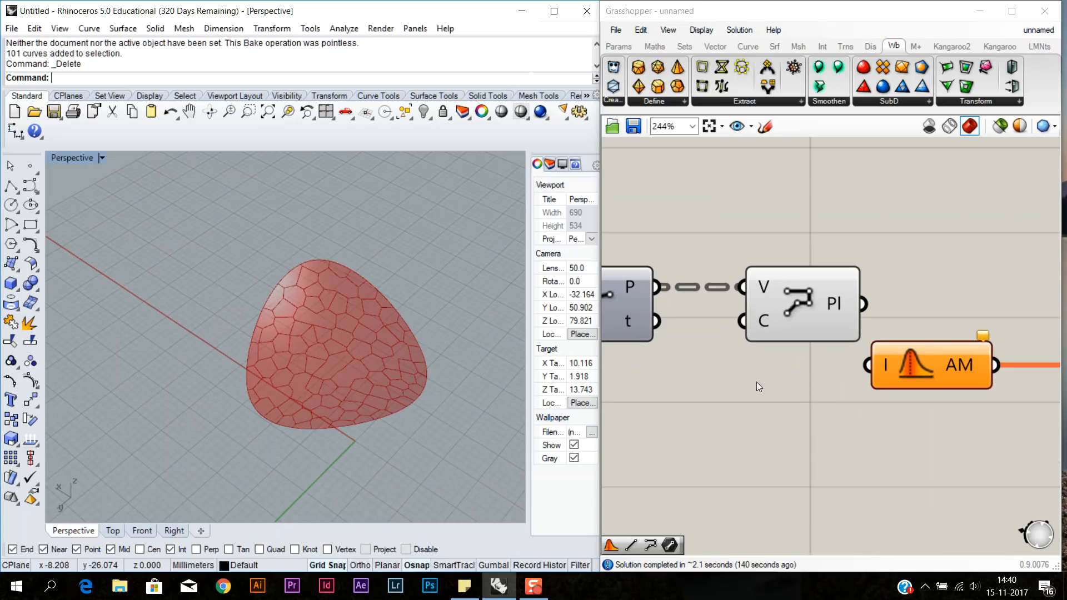
left_click(796, 313)
left_click(722, 359)
scroll(704, 352, "down", 1)
scroll(761, 352, "up", 2)
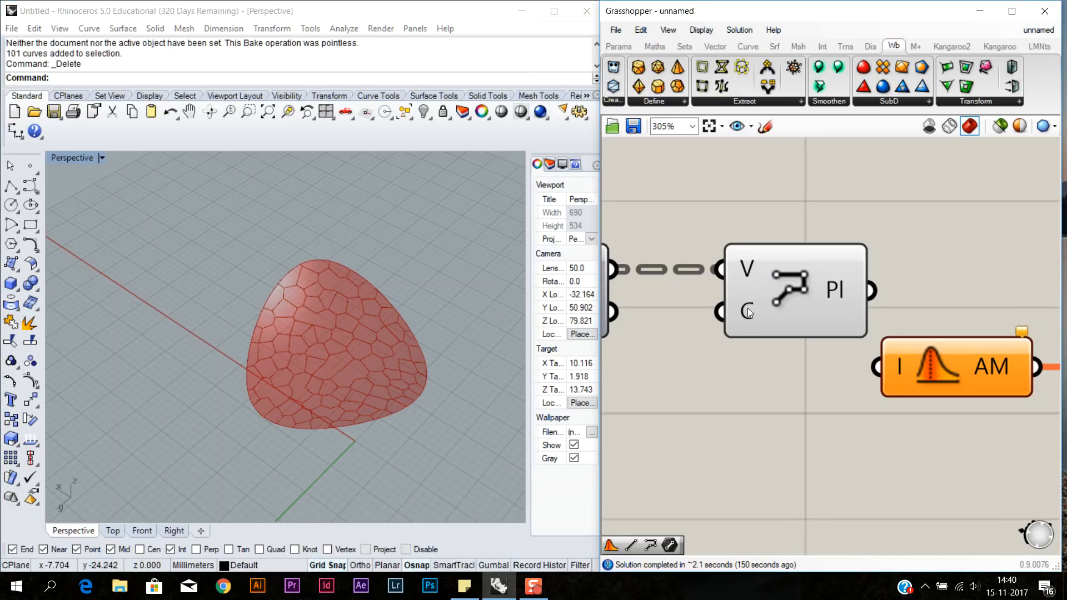
right_click(745, 320)
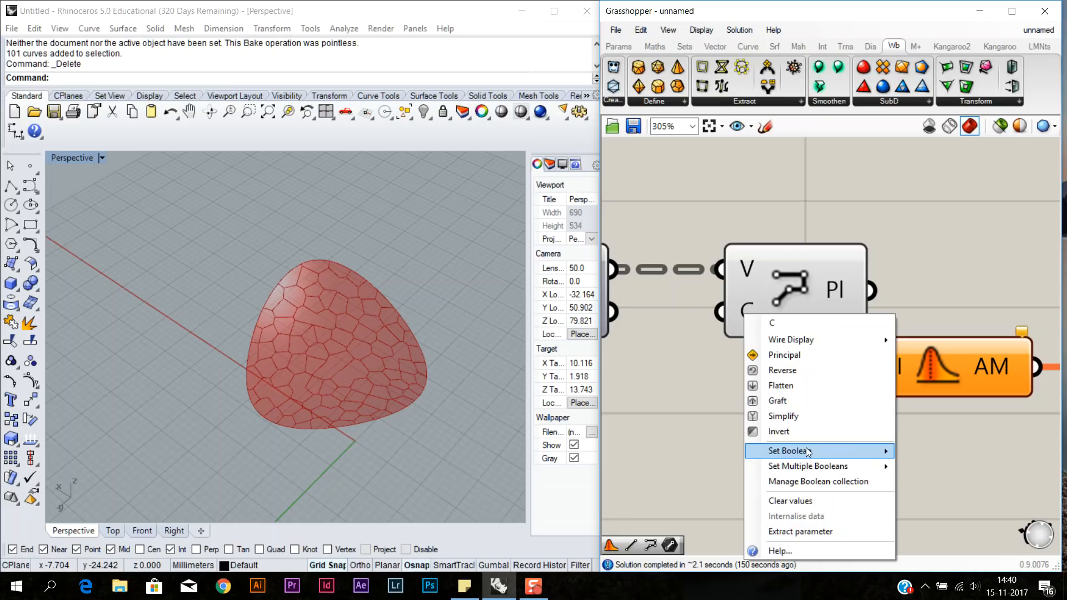
mouse_move(808, 451)
left_click(923, 469)
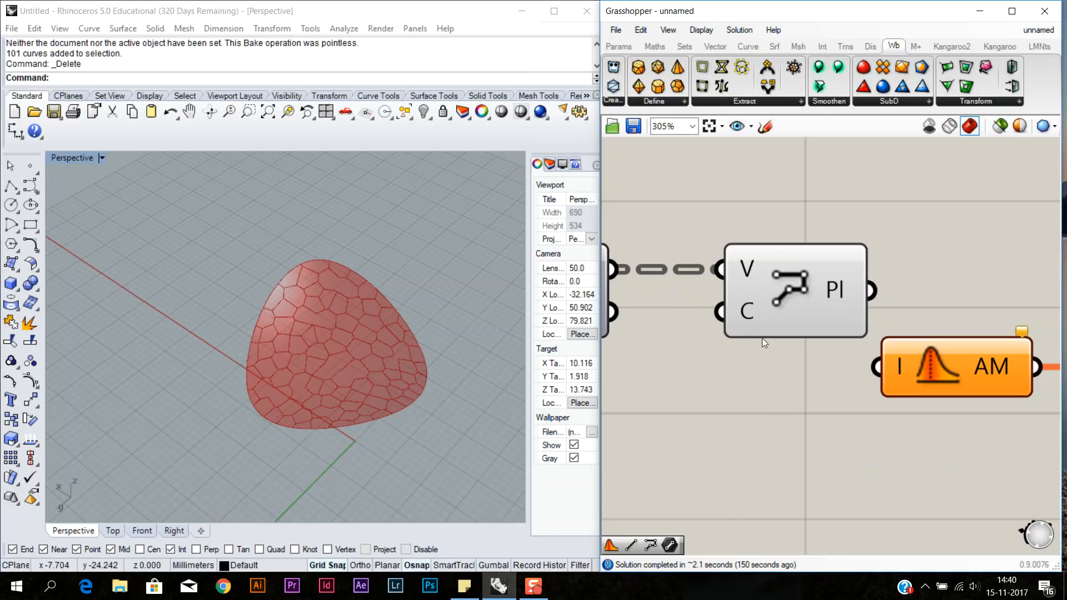
right_click(746, 312)
mouse_move(816, 448)
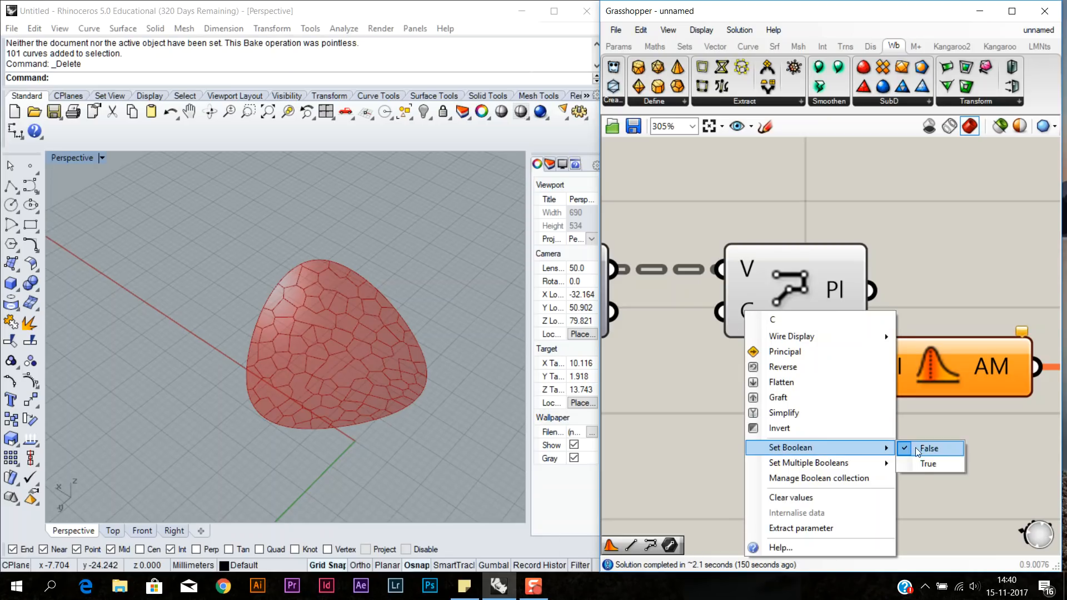
left_click(919, 463)
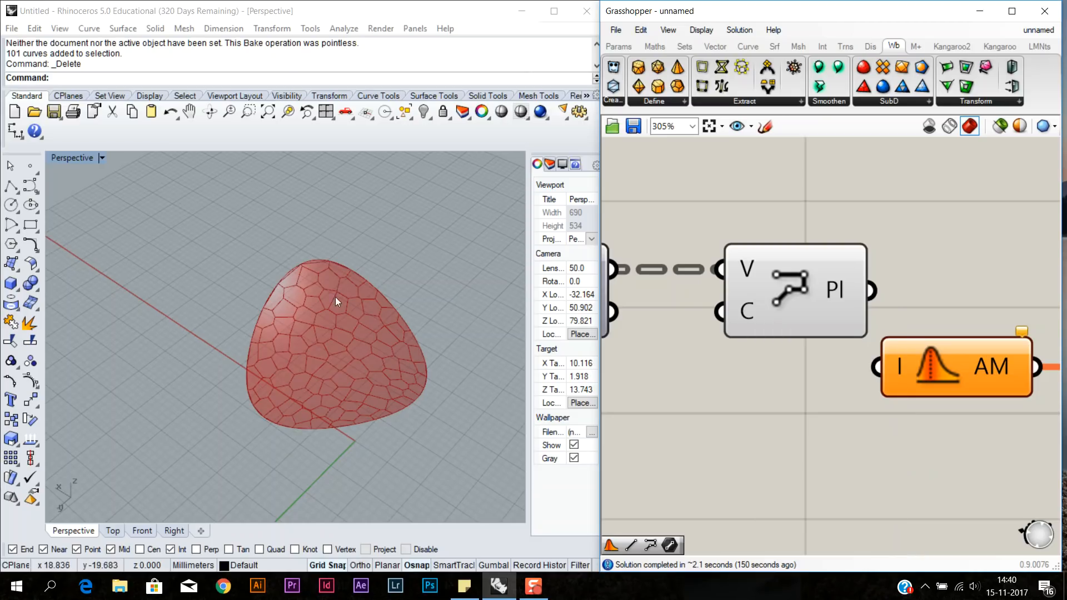
- Switch PolyLine's C input to False and back to True to compare the cell outlines on the surface
scroll(335, 297, "up", 5)
right_click_drag(335, 297, 331, 433)
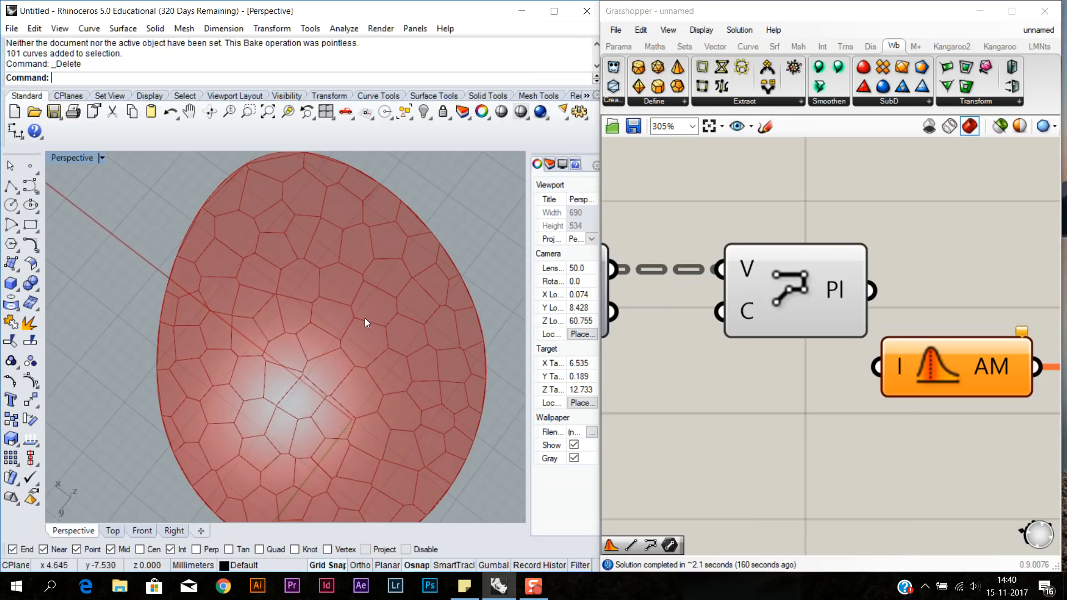
right_click(738, 315)
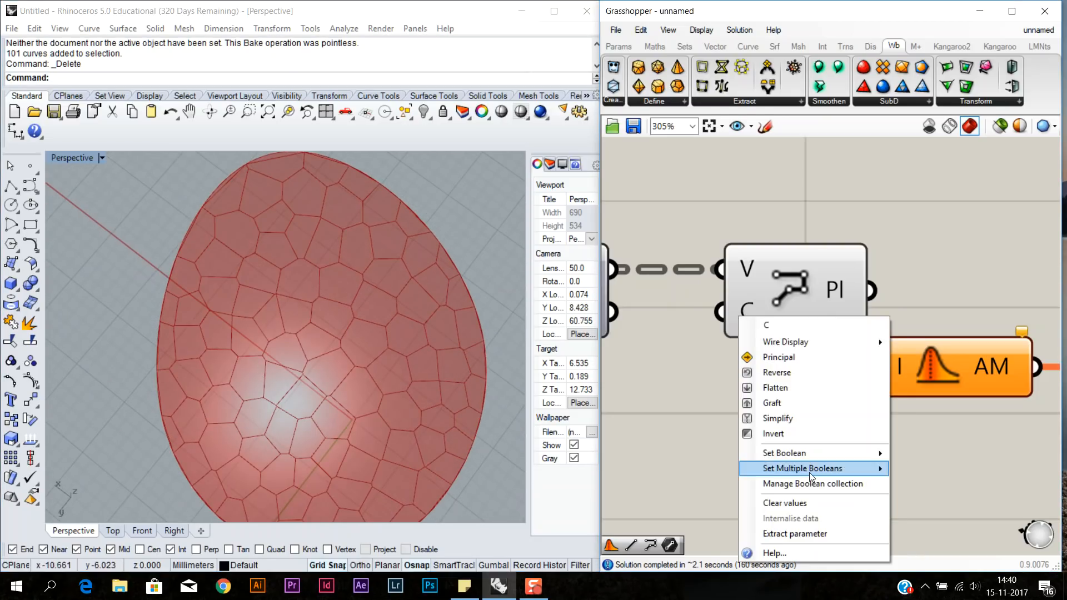
left_click(915, 455)
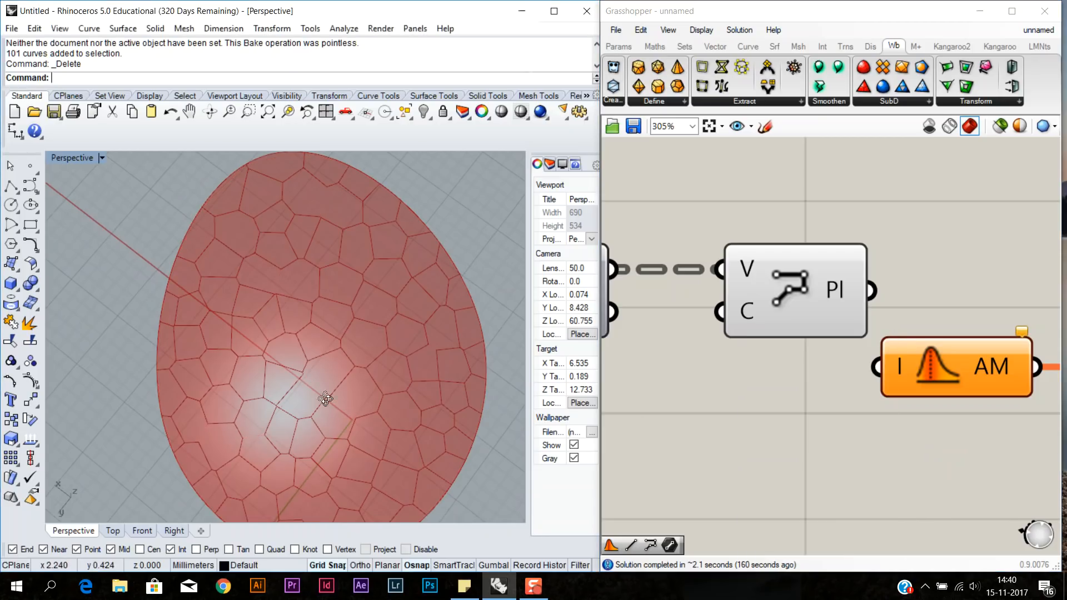
right_click_drag(326, 399, 298, 365)
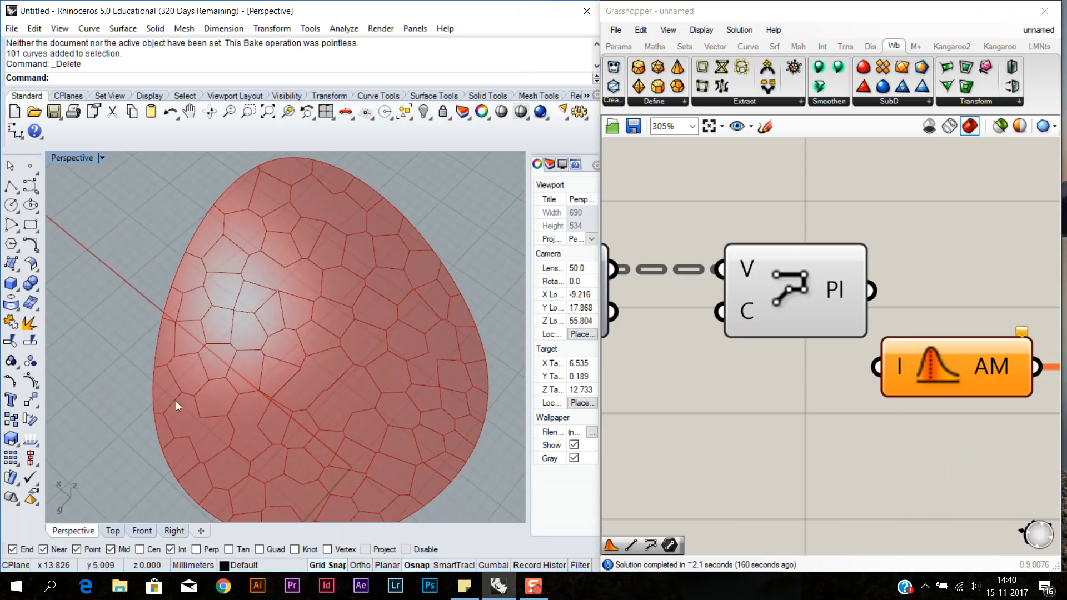
left_click(747, 320)
right_click(746, 320)
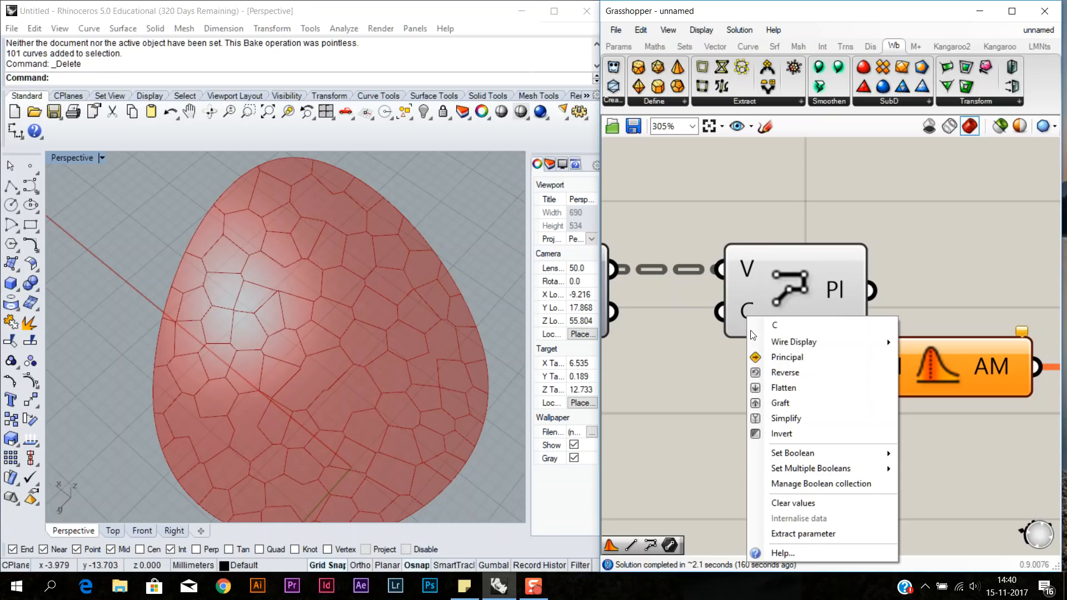
left_click(789, 418)
right_click(758, 311)
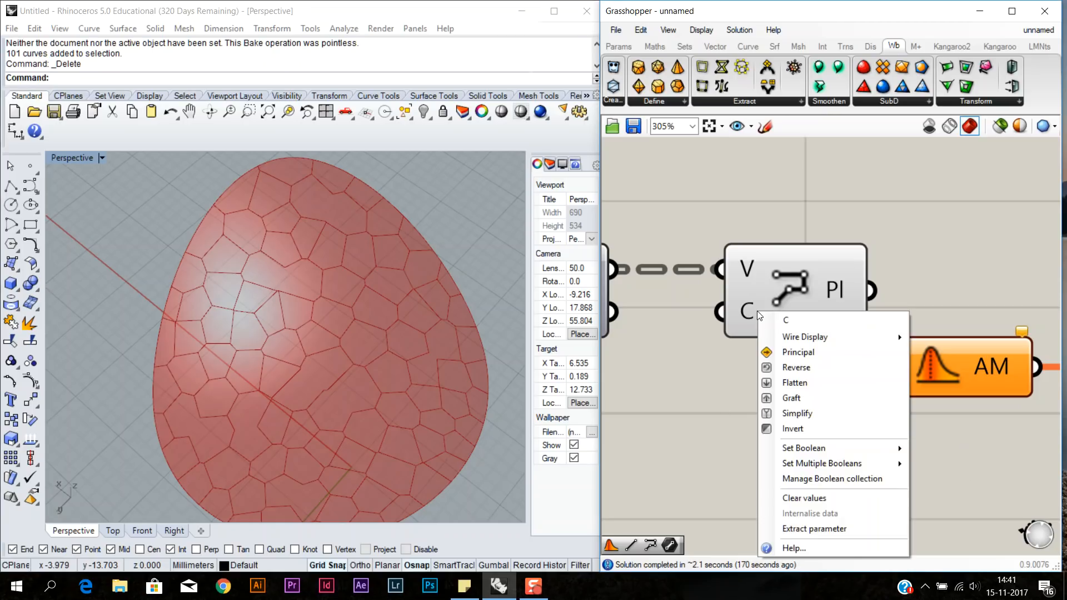
mouse_move(837, 446)
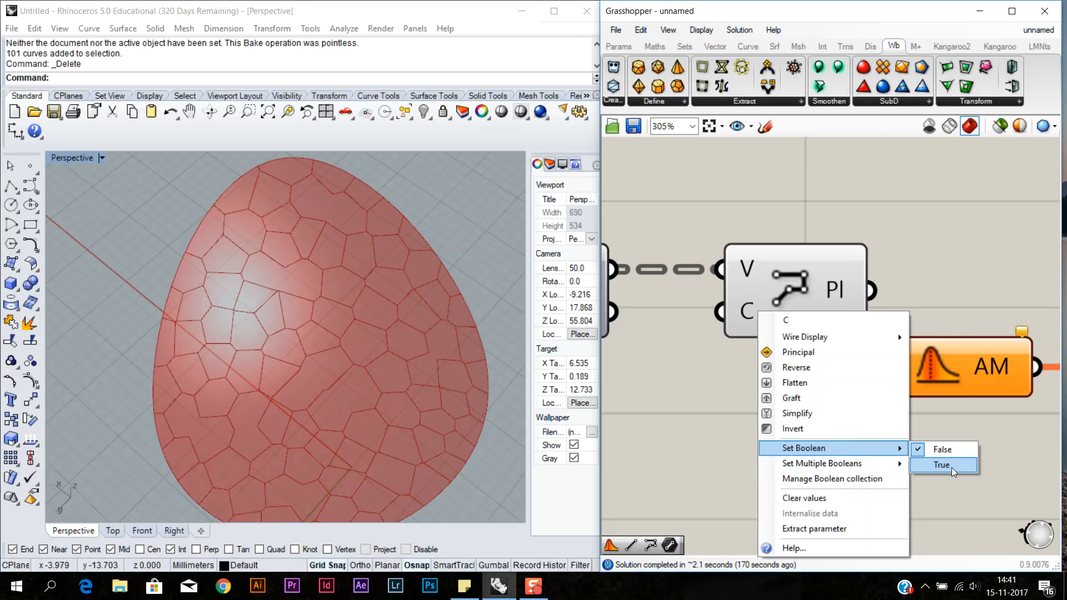
left_click(952, 468)
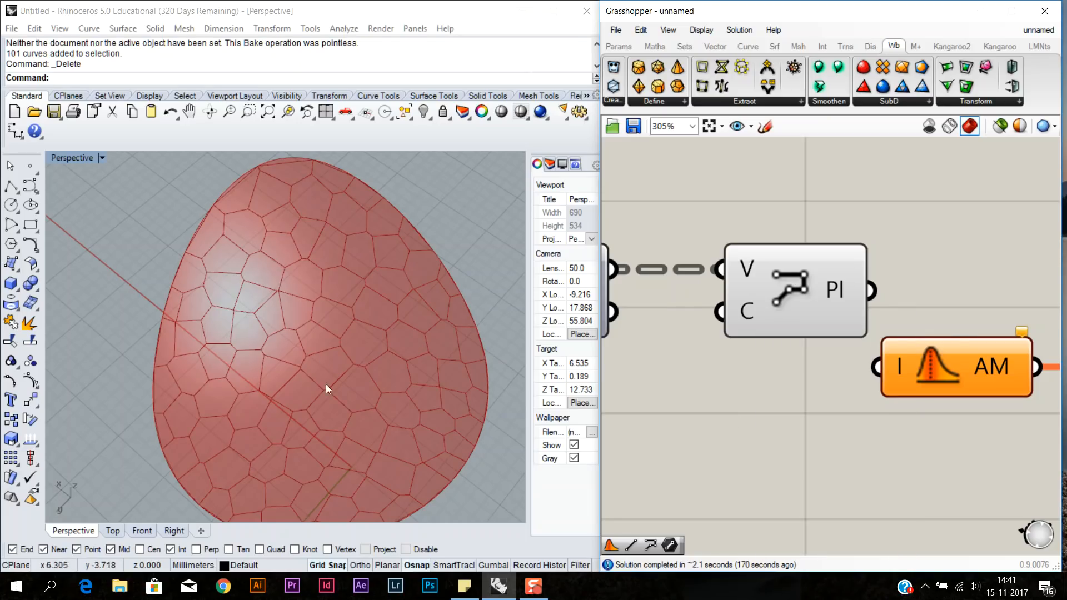
- Bake the closed cell polylines from the PolyLine component into Rhino
right_click(801, 303)
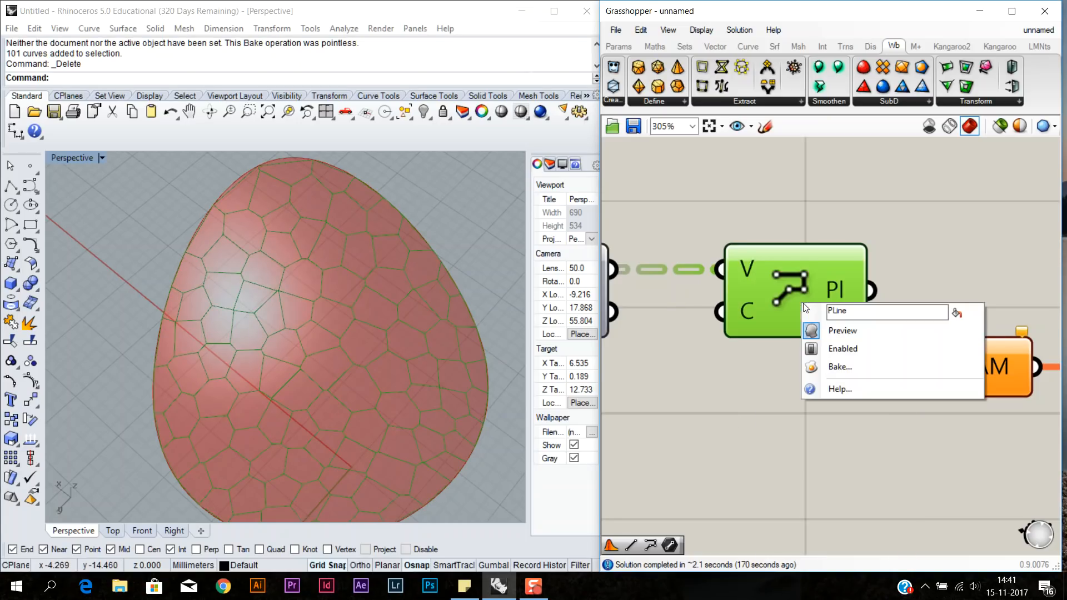
left_click(838, 366)
left_click(863, 495)
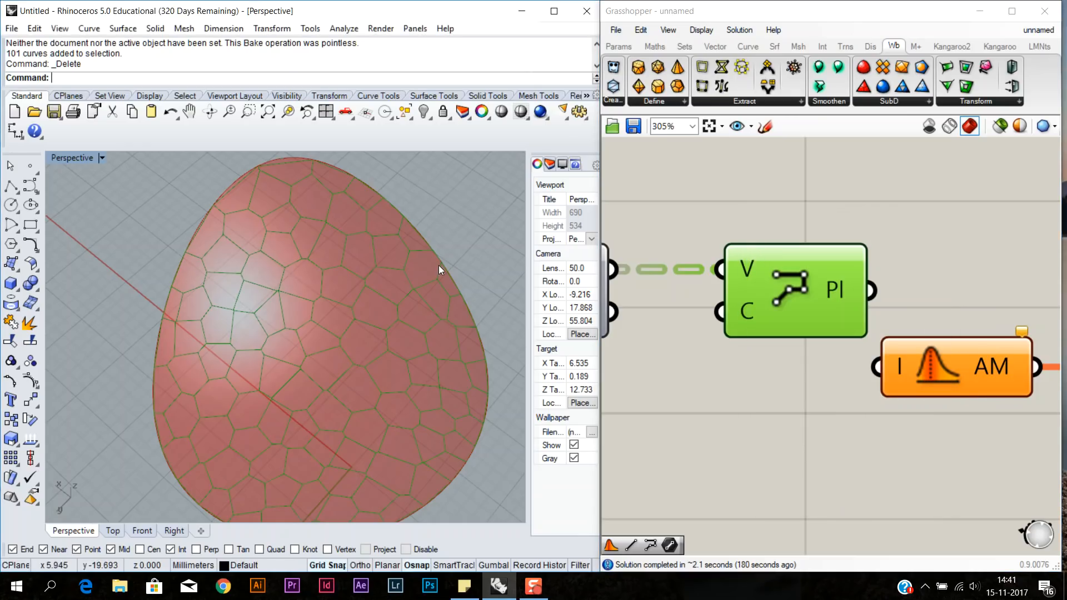
- Pick one baked cell outline in the Rhino viewport to check that it is a single closed curve, then clear the selection
left_click(381, 295)
left_click(339, 326)
left_click(343, 342)
left_click(329, 350)
left_click(710, 404)
scroll(752, 368, "down", 2)
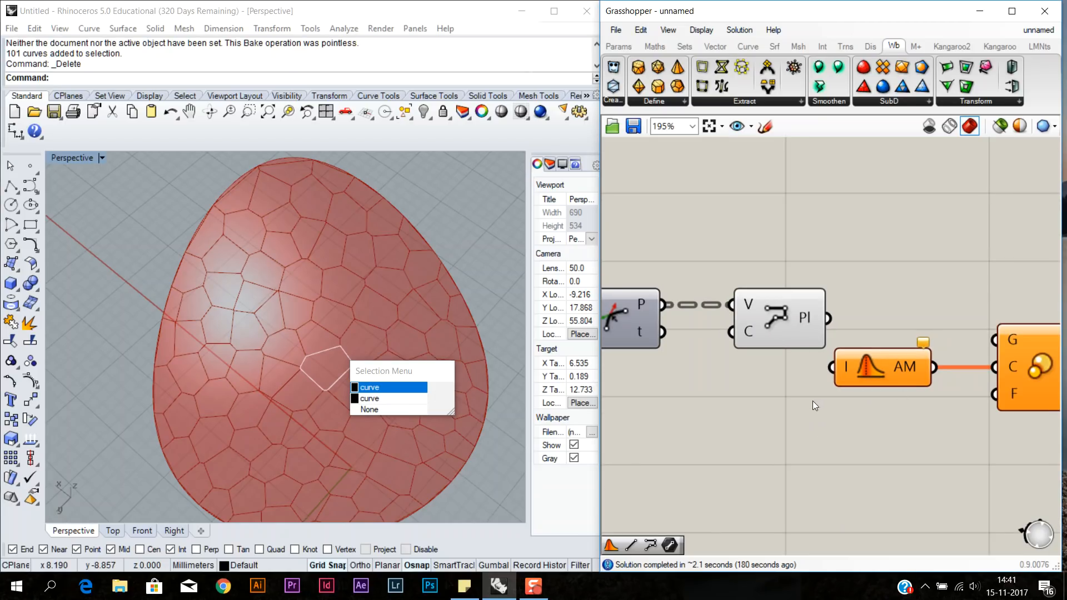
key("Return")
key("Escape")
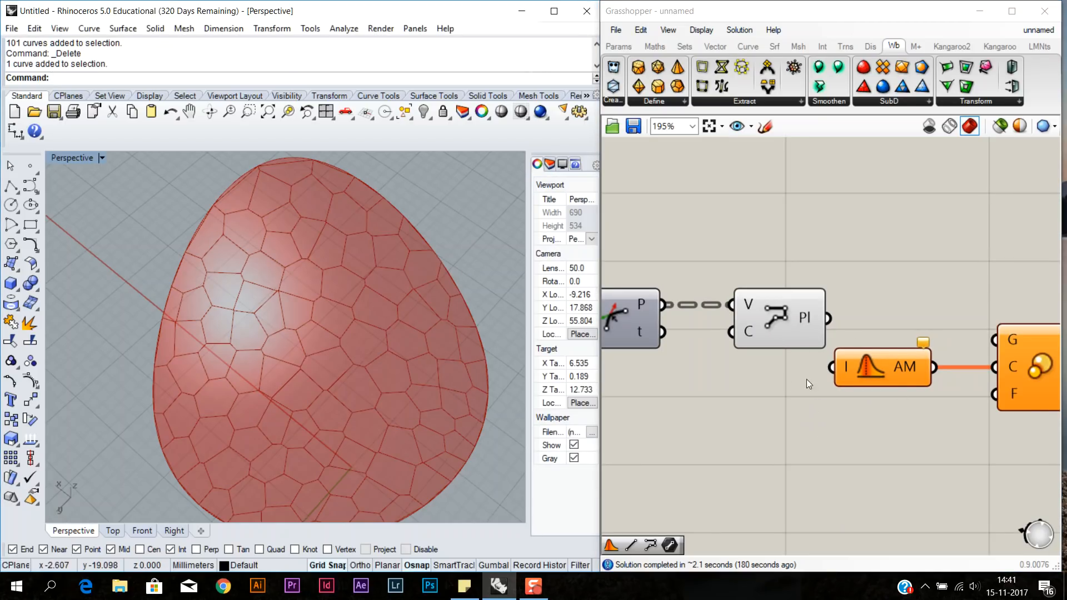
- Move Average and Scale together further right of PolyLine
scroll(809, 383, "down", 2)
left_click_drag(1006, 439, 784, 303)
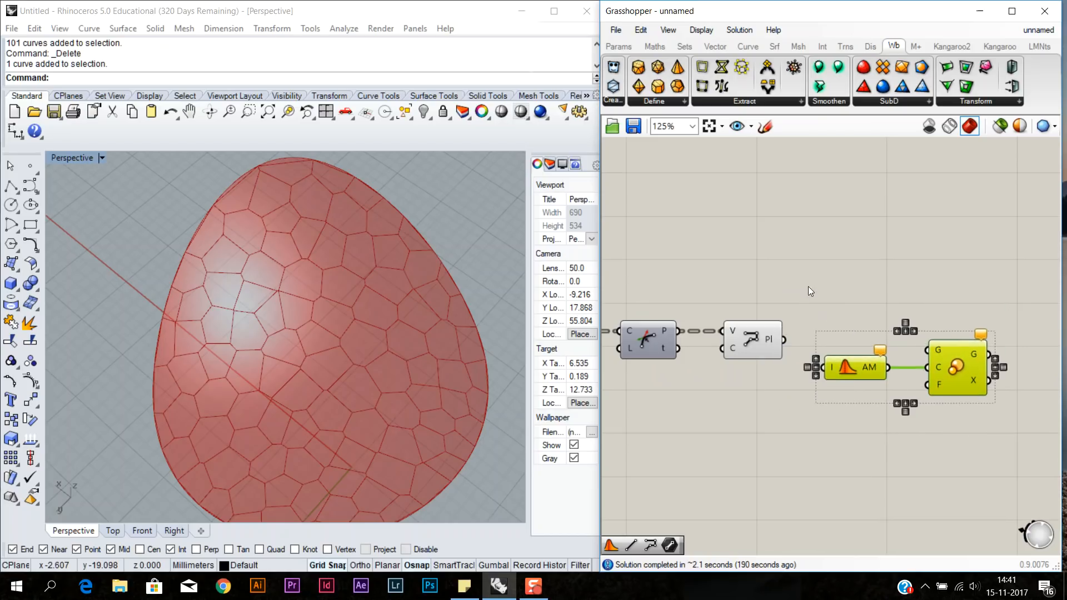
- Try feeding PolyLine's output into Average's input, then remove that connection
left_click_drag(783, 340, 823, 368)
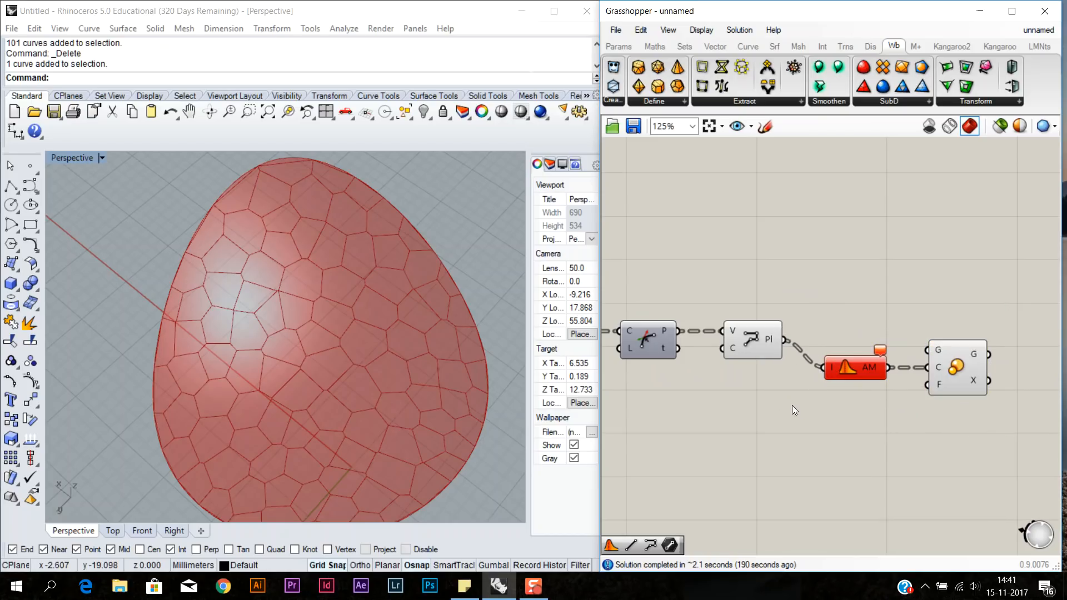
left_click_drag(822, 368, 808, 399, "ctrl")
right_click_drag(665, 432, 710, 410)
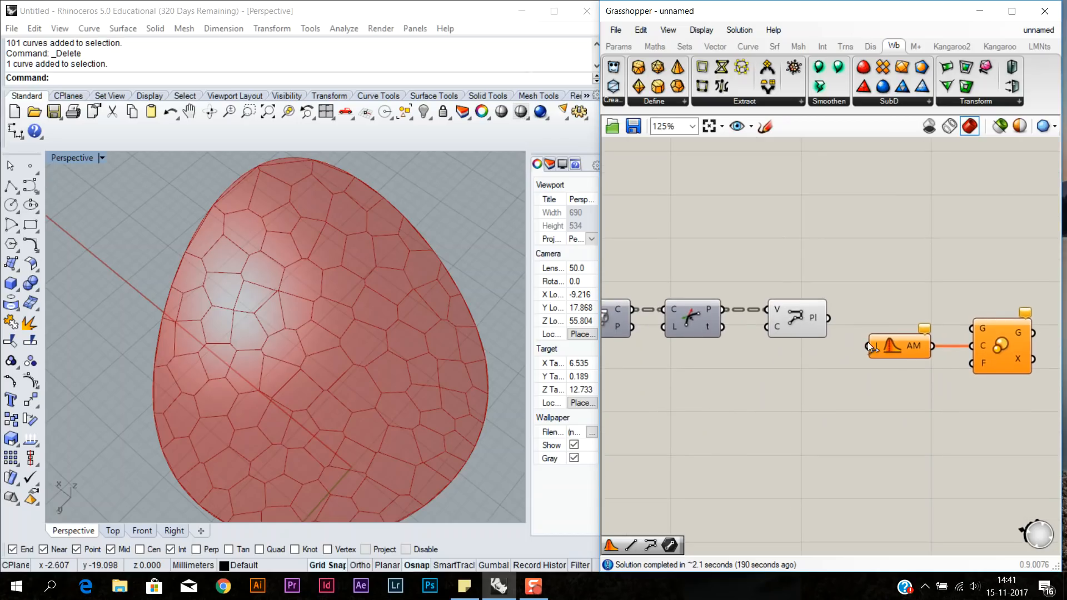
- Move Average below PolyLine and connect the Discontinuity component's points output to Average's input
left_click_drag(868, 341, 775, 364)
left_click_drag(724, 310, 775, 367)
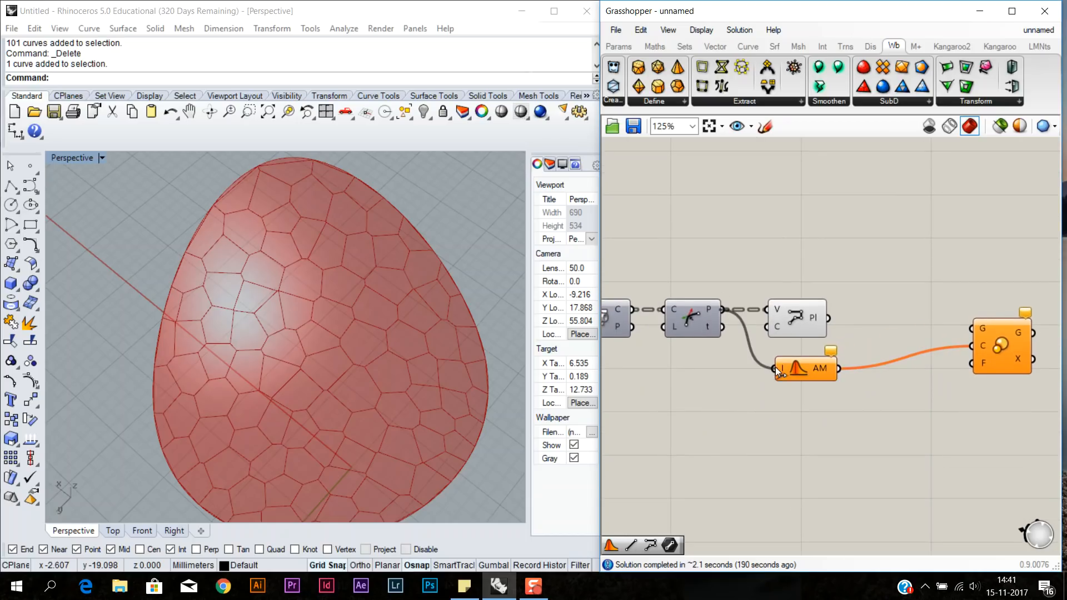
right_click_drag(333, 389, 389, 367)
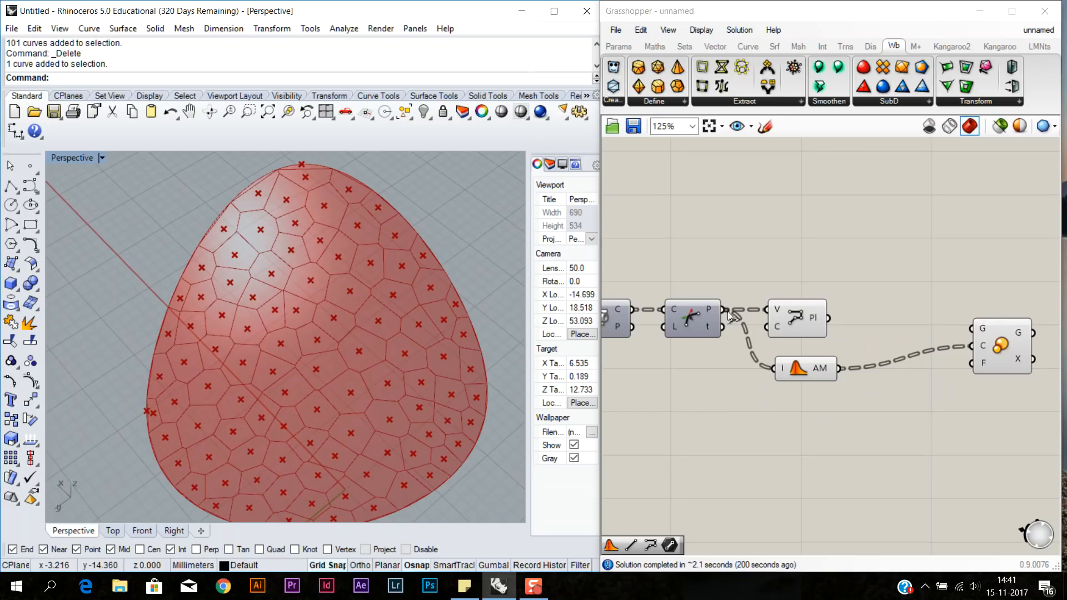
left_click(802, 367)
left_click(788, 420)
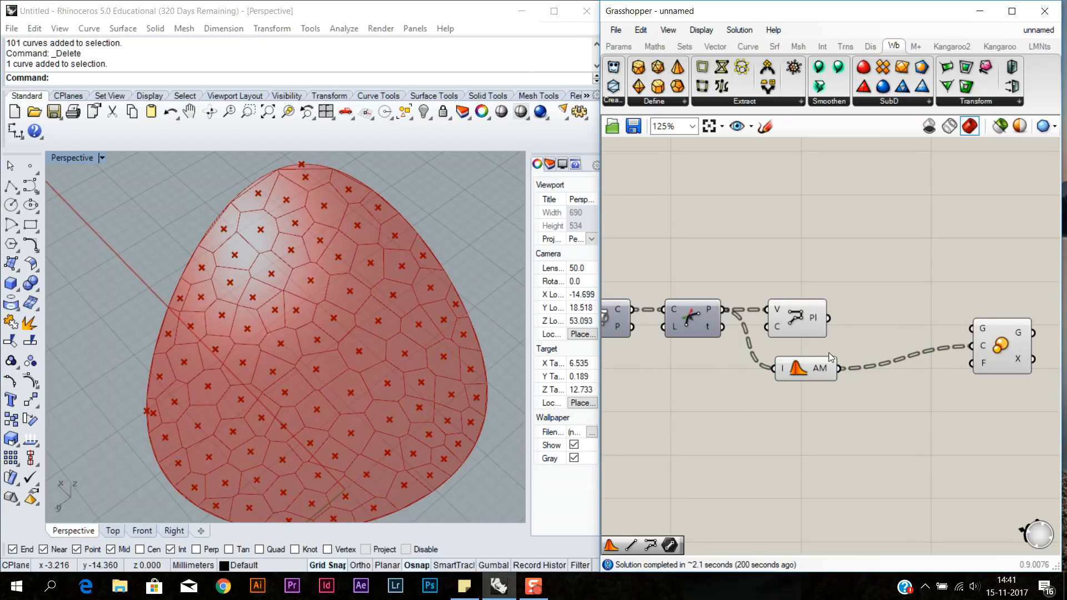
- Move Scale closer to PolyLine and feed PolyLine's output into Scale's geometry input
scroll(840, 344, "down", 1)
right_click_drag(842, 343, 770, 343)
left_click_drag(886, 351, 824, 354)
left_click(772, 279)
left_click(790, 313)
left_click_drag(761, 322, 807, 348)
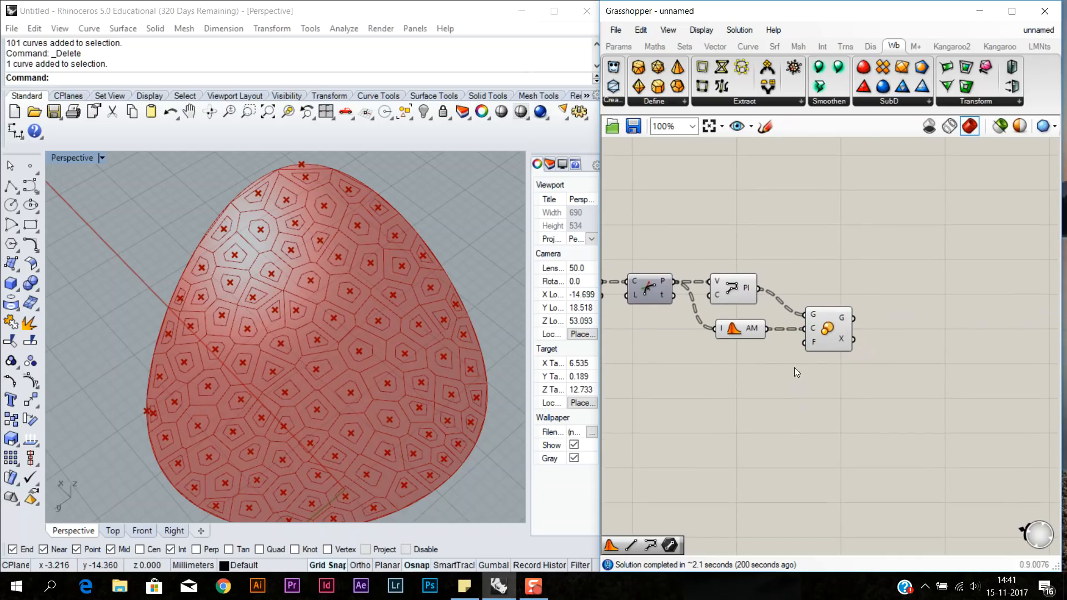
scroll(795, 368, "up", 4)
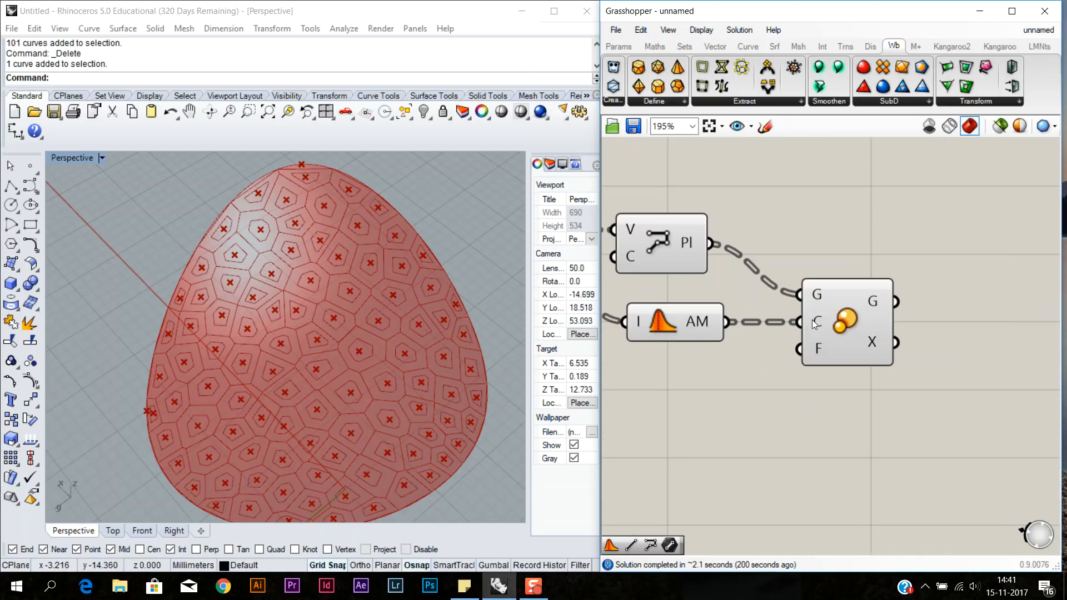
- Add a number slider below Average, connect it to Scale's factor input and set it to about 0.747
double_click(741, 376)
type("number slider")
key("Return")
left_click_drag(797, 383, 746, 399)
left_click_drag(801, 363, 800, 351)
left_click_drag(834, 337, 872, 337)
scroll(809, 430, "down", 2)
right_click_drag(755, 410, 796, 407)
scroll(793, 407, "up", 2)
left_click_drag(758, 398, 828, 398)
scroll(392, 339, "up", 5)
scroll(451, 322, "up", 2)
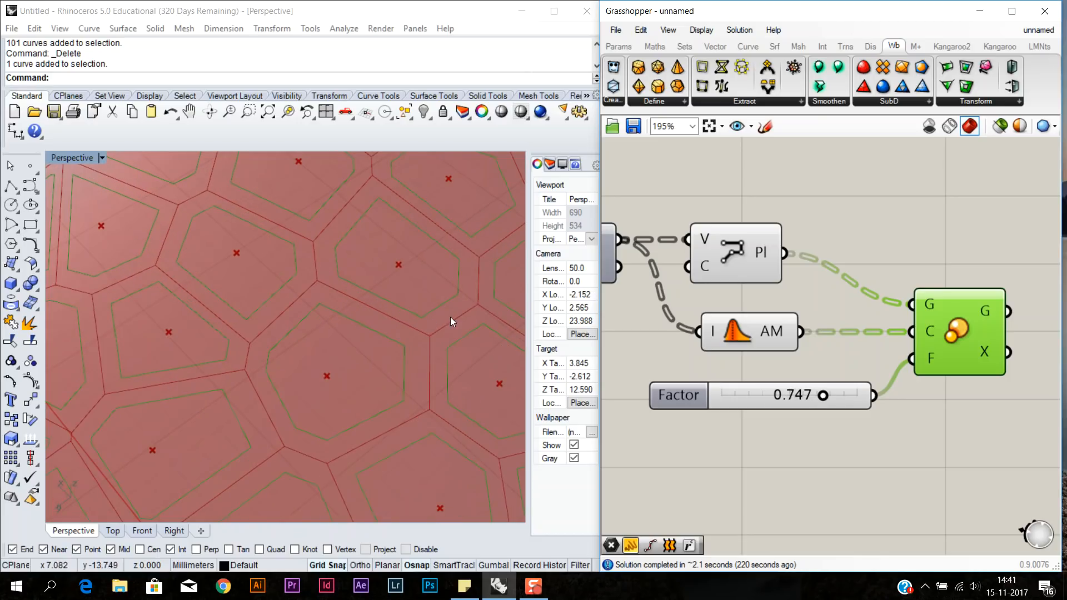
- Set the Factor slider's value to exactly 0.750
left_click(812, 421)
scroll(800, 409, "down", 5)
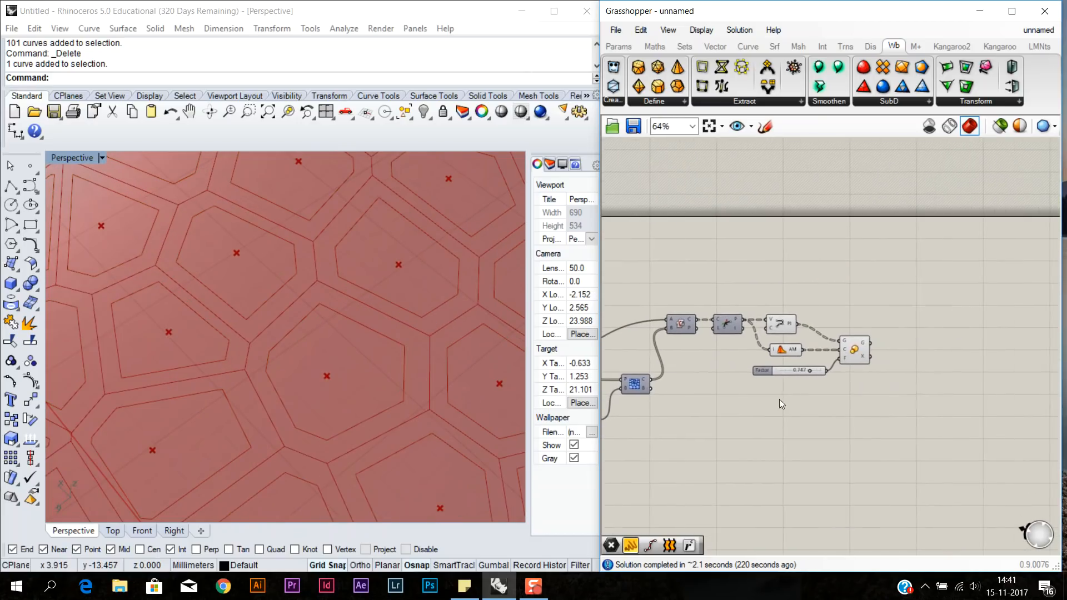
scroll(790, 397, "up", 1)
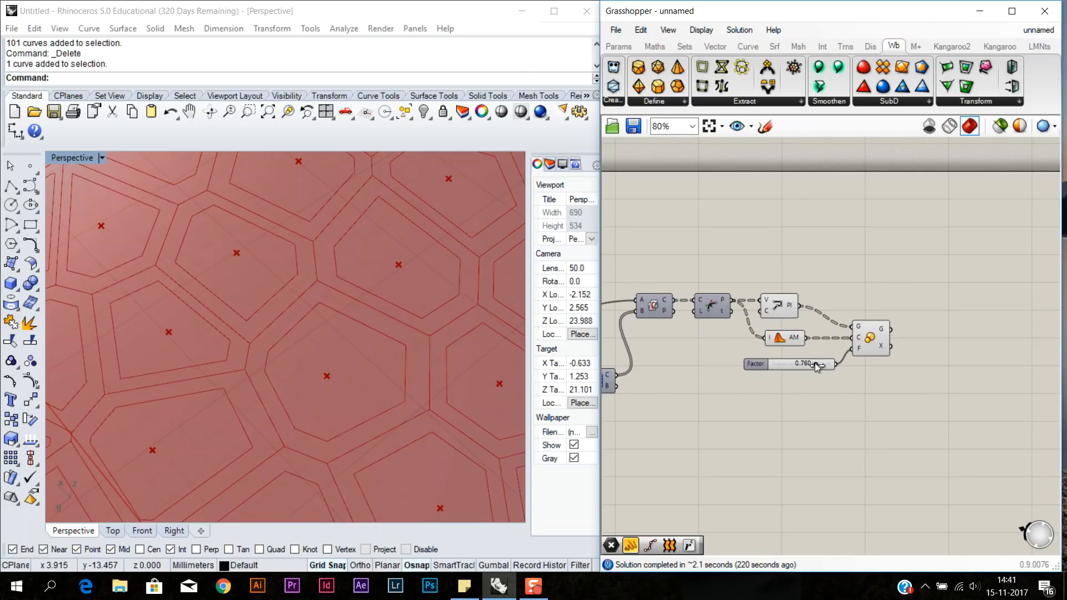
double_click(756, 364)
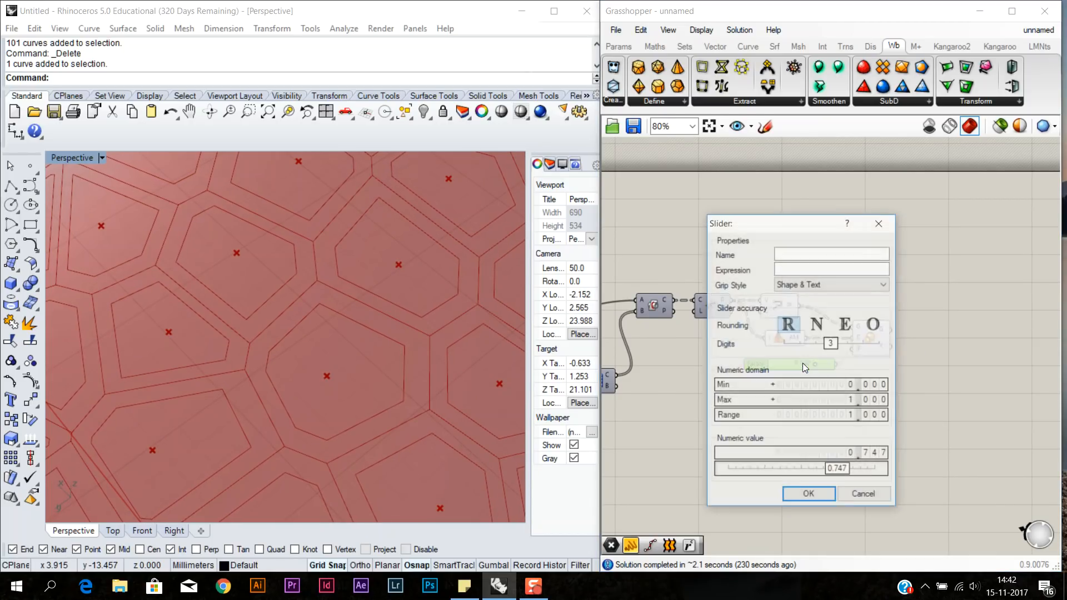
double_click(840, 472)
type("0.750")
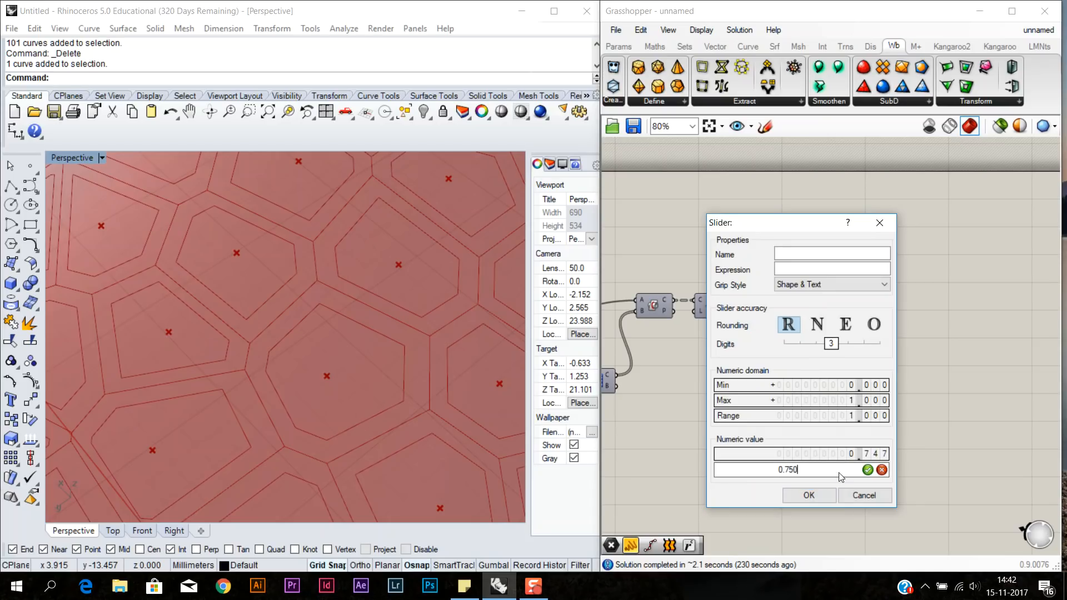
key("Return")
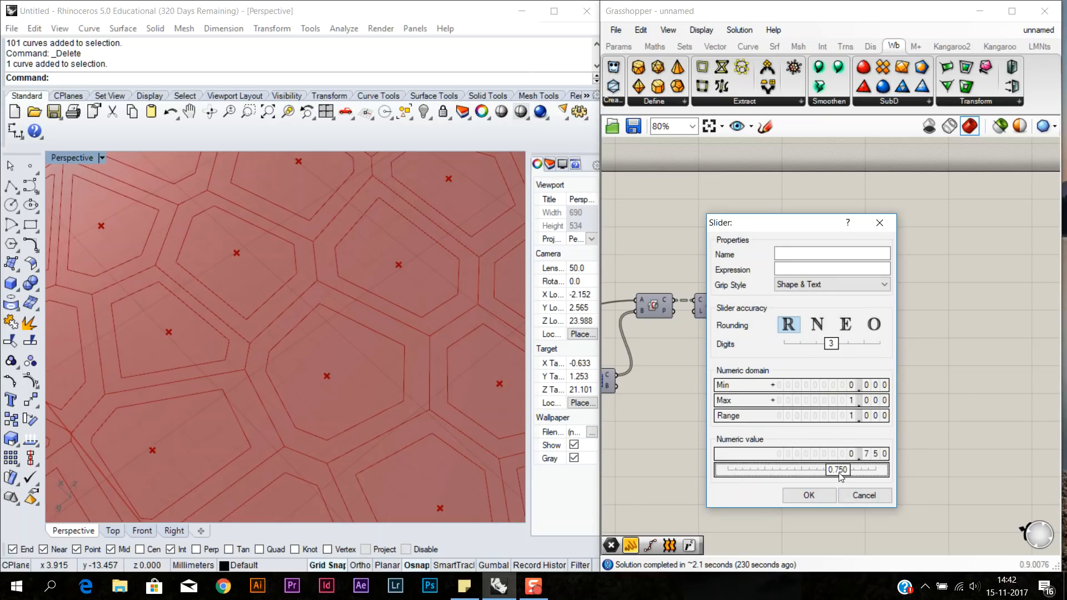
left_click(823, 498)
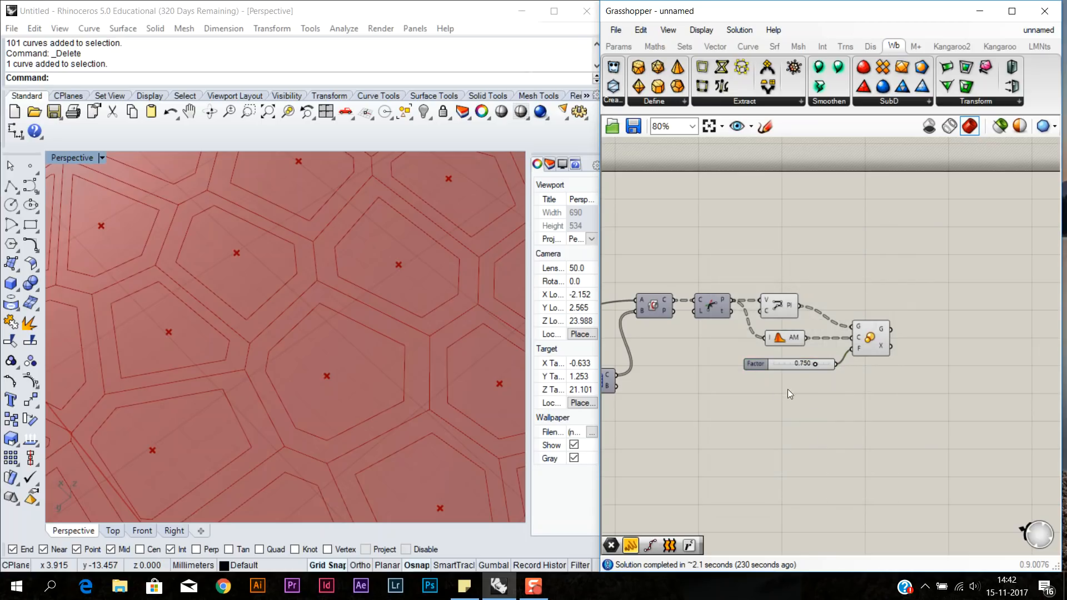
- Examine the original and scaled cell outlines in the viewport, highlighting PolyLine and Scale on the canvas
scroll(778, 383, "down", 3)
scroll(750, 361, "up", 3)
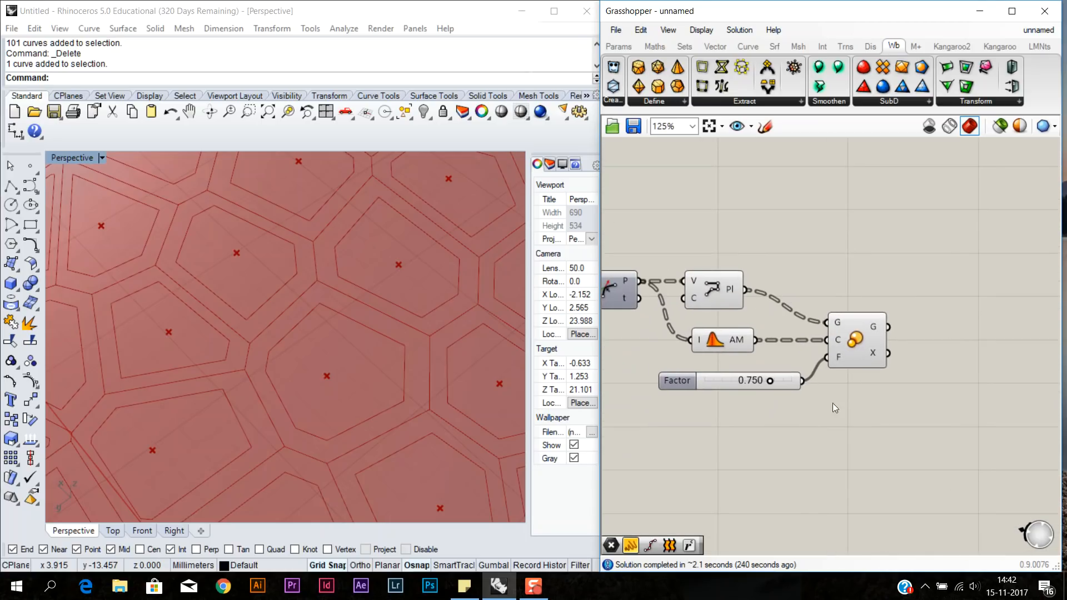
scroll(356, 299, "down", 10)
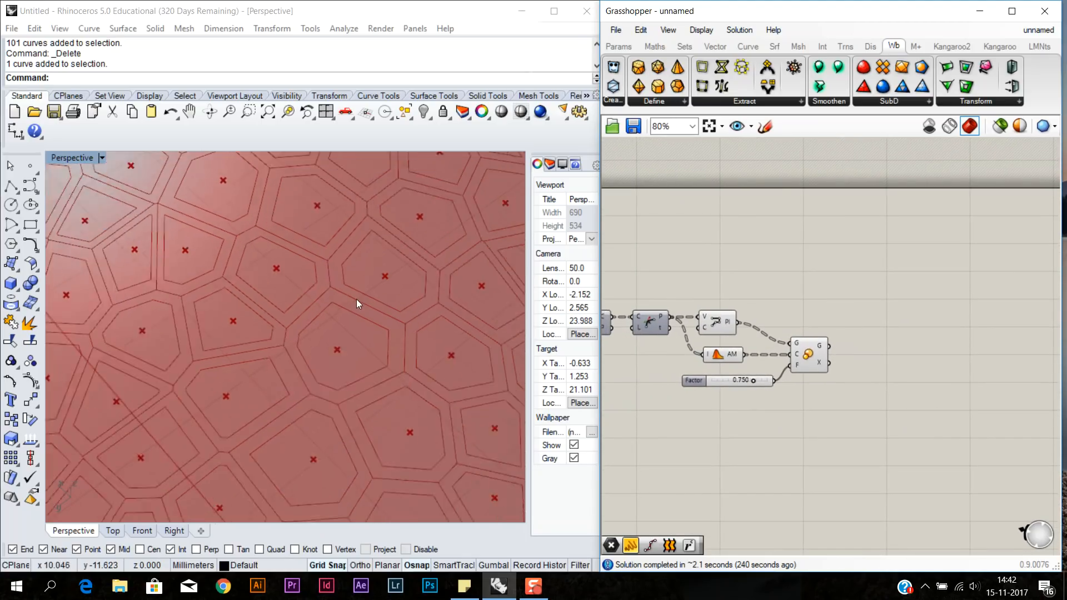
scroll(325, 373, "up", 8)
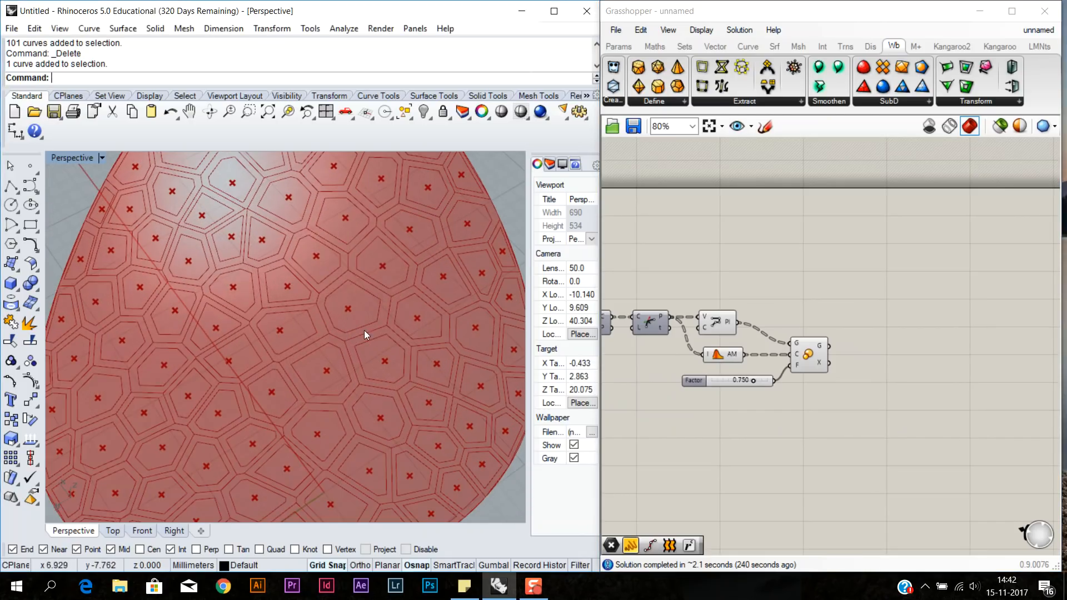
left_click(714, 325)
left_click(821, 354)
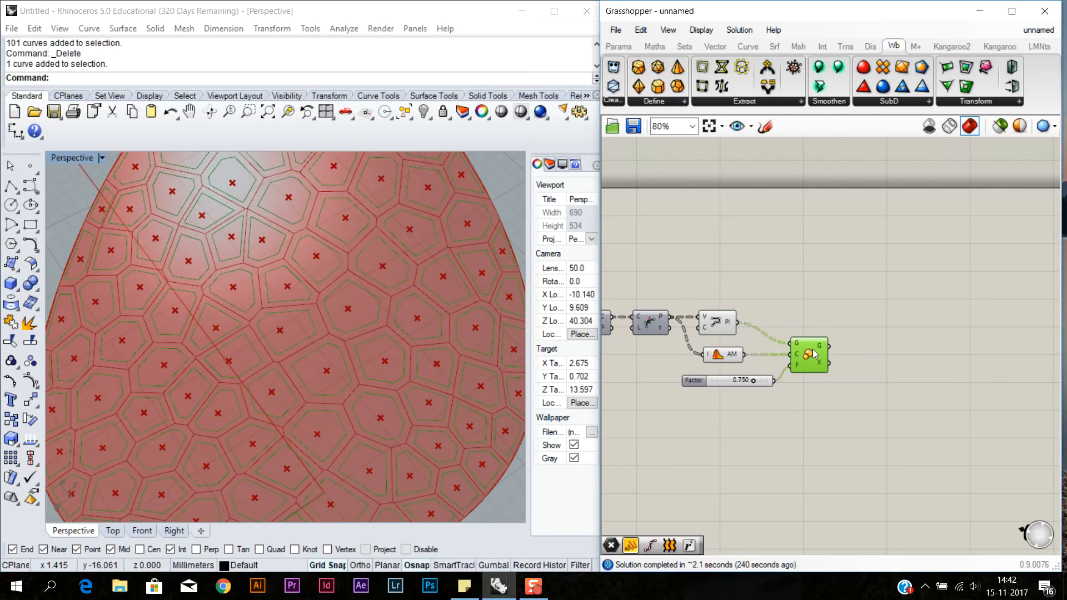
left_click(813, 312)
right_click_drag(812, 308, 752, 302)
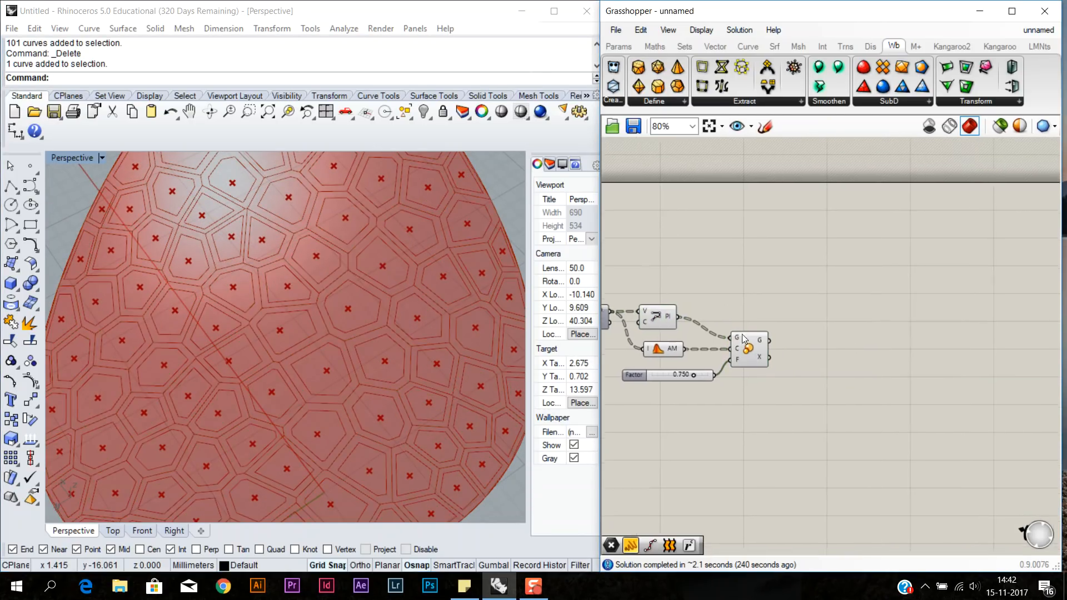
scroll(798, 314, "down", 10)
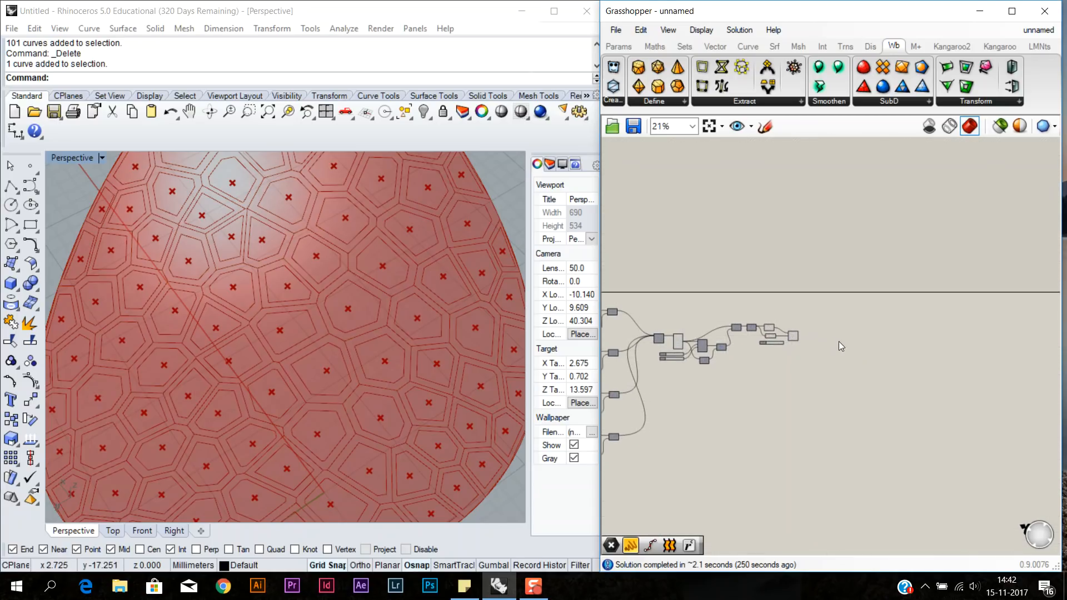
scroll(774, 351, "up", 9)
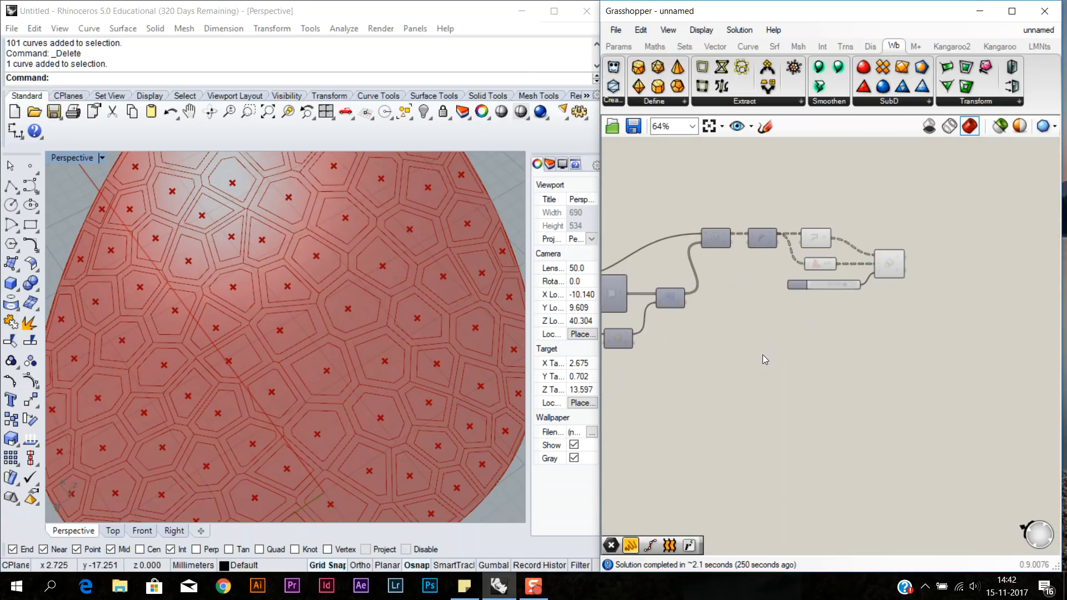
scroll(775, 361, "up", 3)
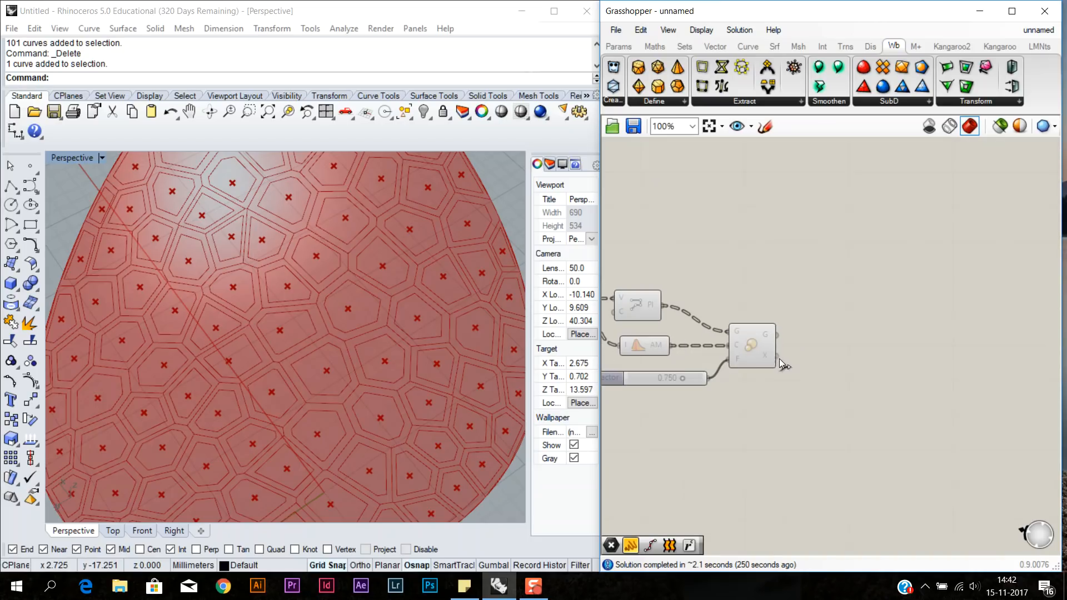
double_click(844, 305)
type("sur")
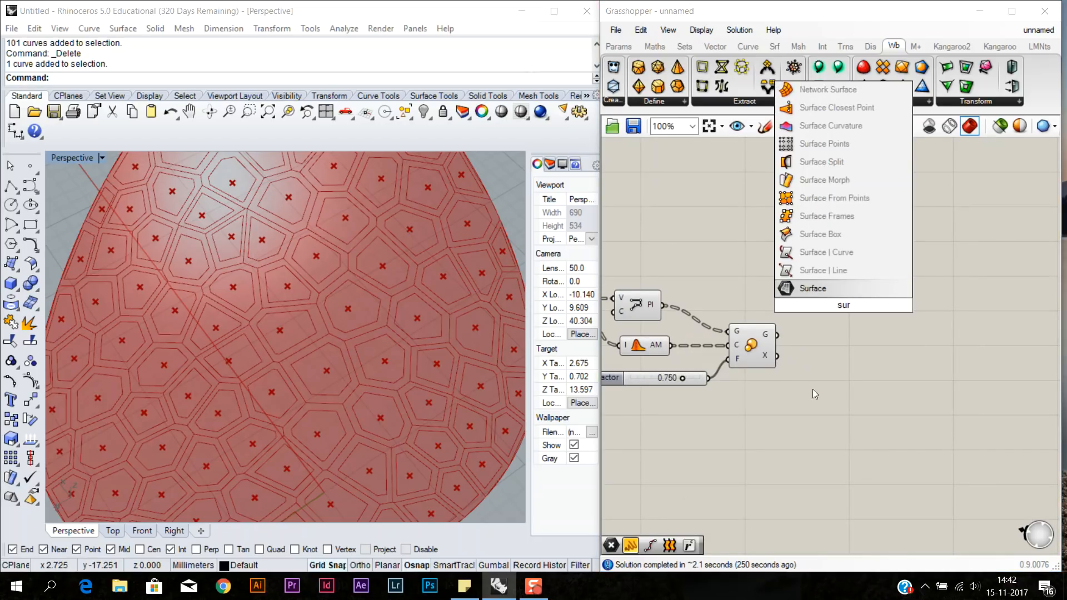
left_click(825, 288)
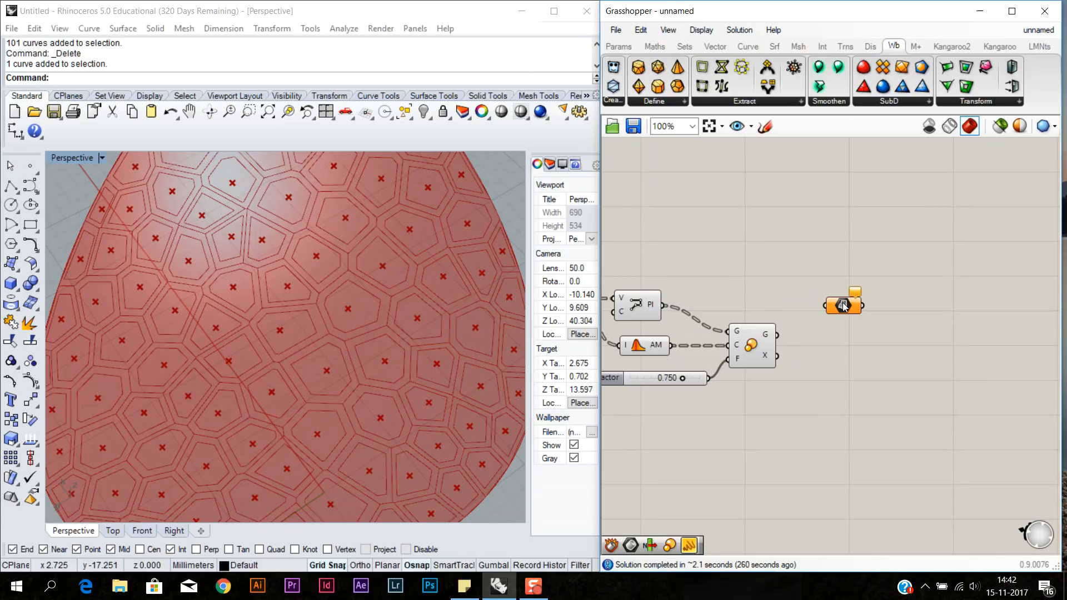
- Add a Loft component and feed both PolyLine's output and Scale's geometry output into its curves input
double_click(838, 306)
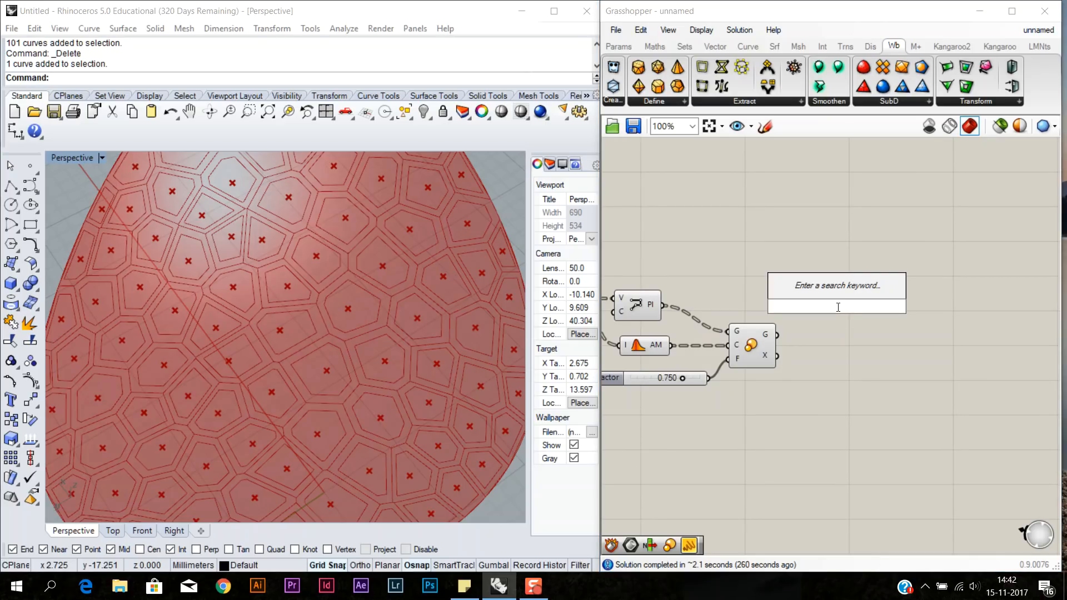
type("loft")
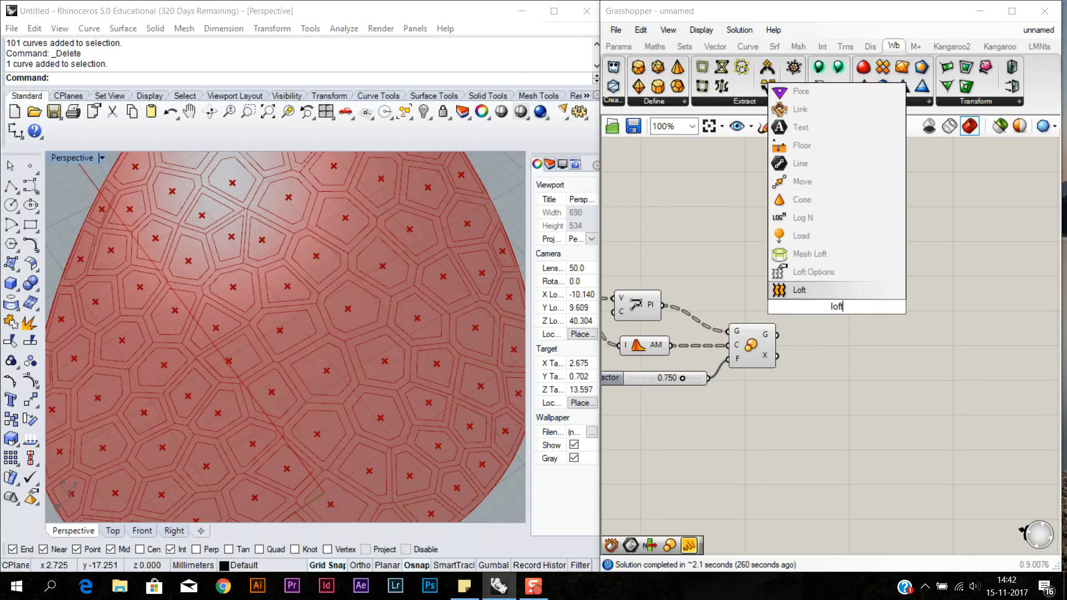
key("Return")
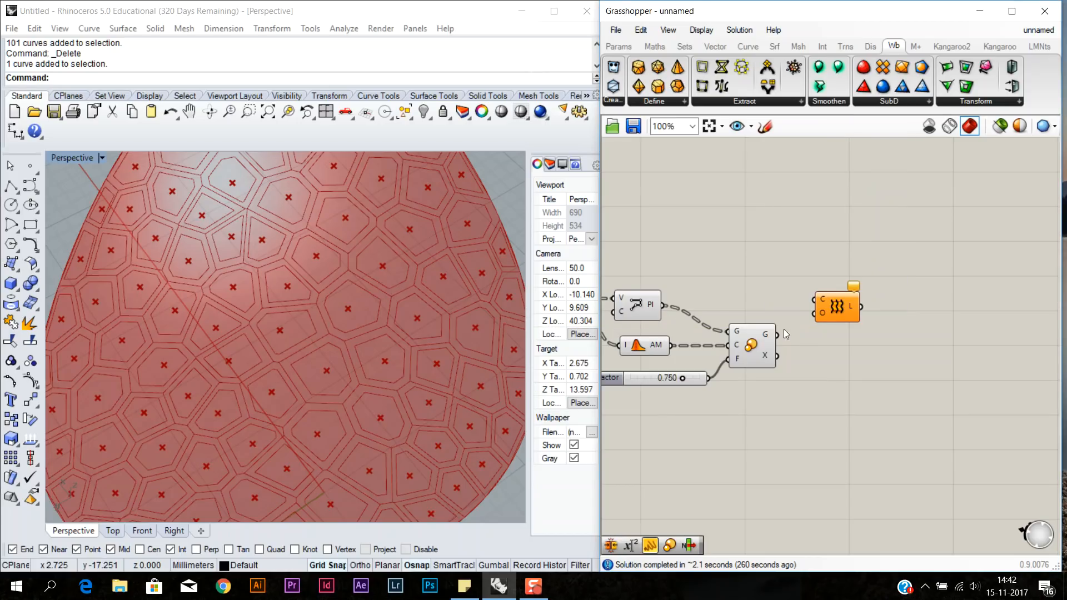
left_click_drag(663, 305, 815, 300)
mouse_move(777, 335)
left_mouse_down("shift")
mouse_move(817, 301)
mouse_move(848, 317)
left_mouse_up("shift")
left_click(823, 359)
- Inspect the lofted cell frames in the viewport with the Loft component highlighted
scroll(357, 436, "down", 6)
right_click_drag(357, 436, 353, 371)
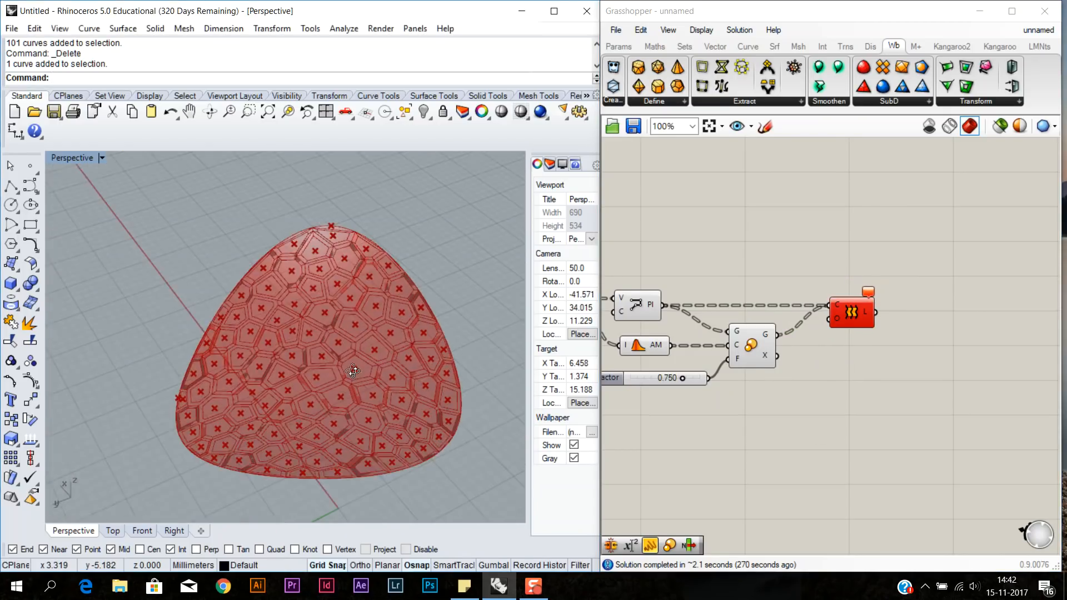
scroll(353, 371, "up", 6)
left_click(842, 316)
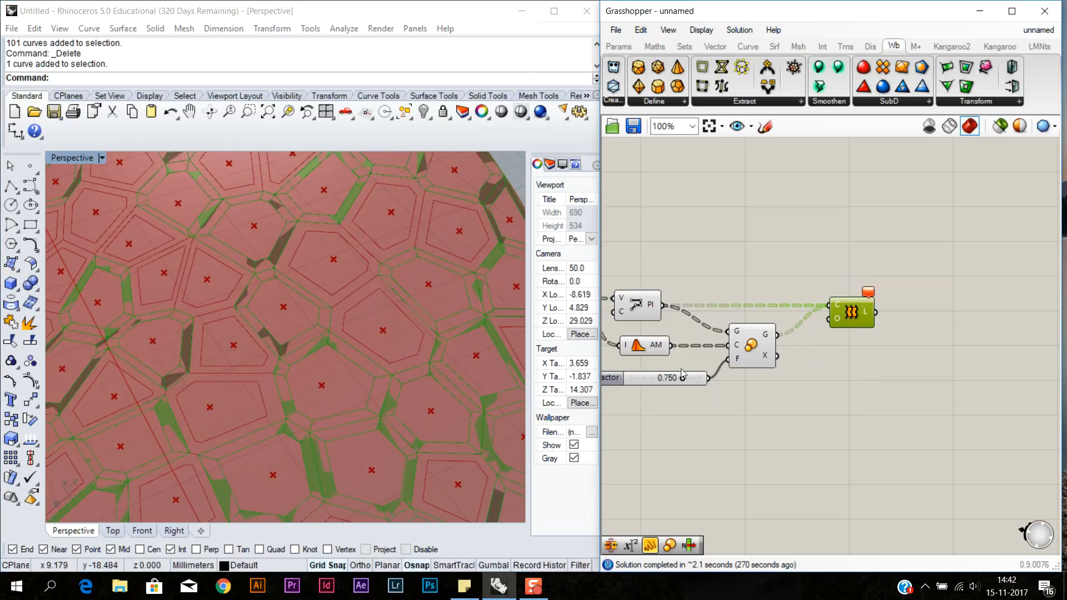
scroll(344, 334, "down", 6)
right_click_drag(345, 333, 345, 421)
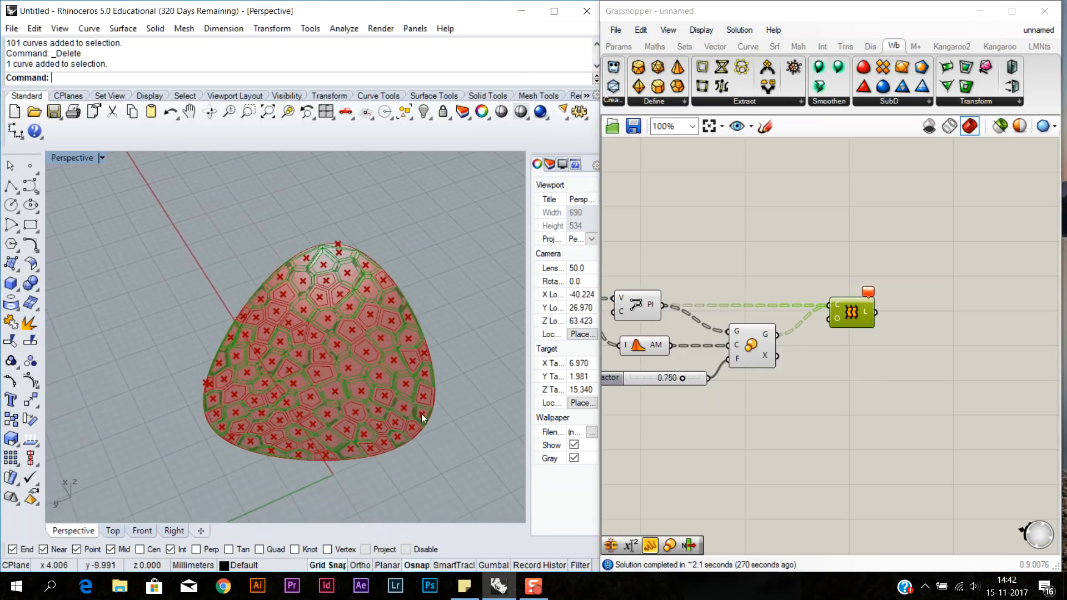
- Move Bounding Box and the Voronoi component further right on the canvas to make room after Patch
left_click(703, 398)
scroll(704, 399, "down", 3)
scroll(706, 392, "up", 4)
right_click_drag(706, 392, 892, 382)
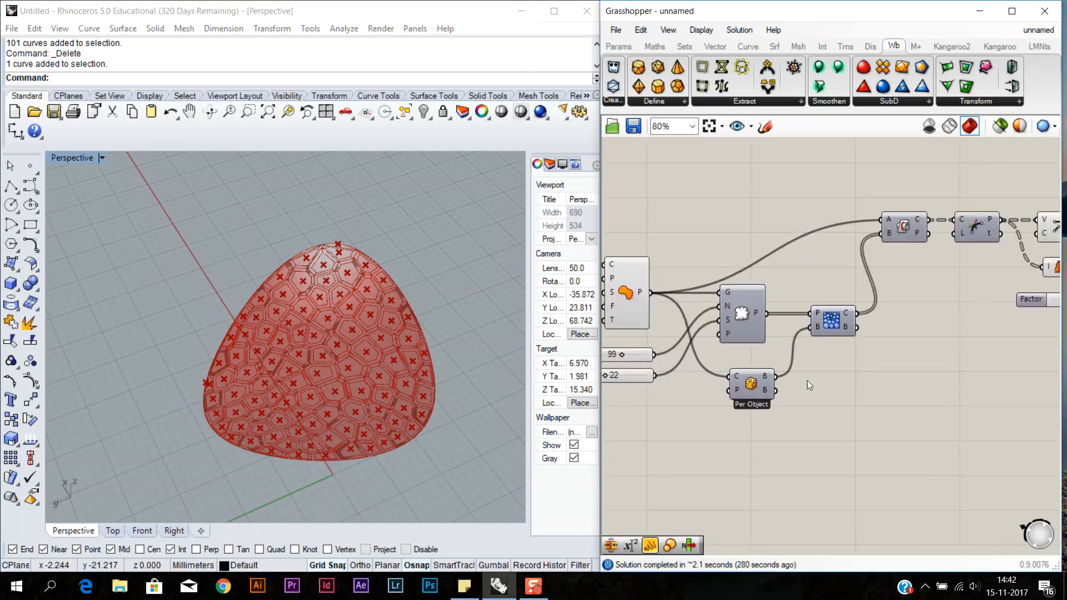
scroll(798, 381, "up", 3)
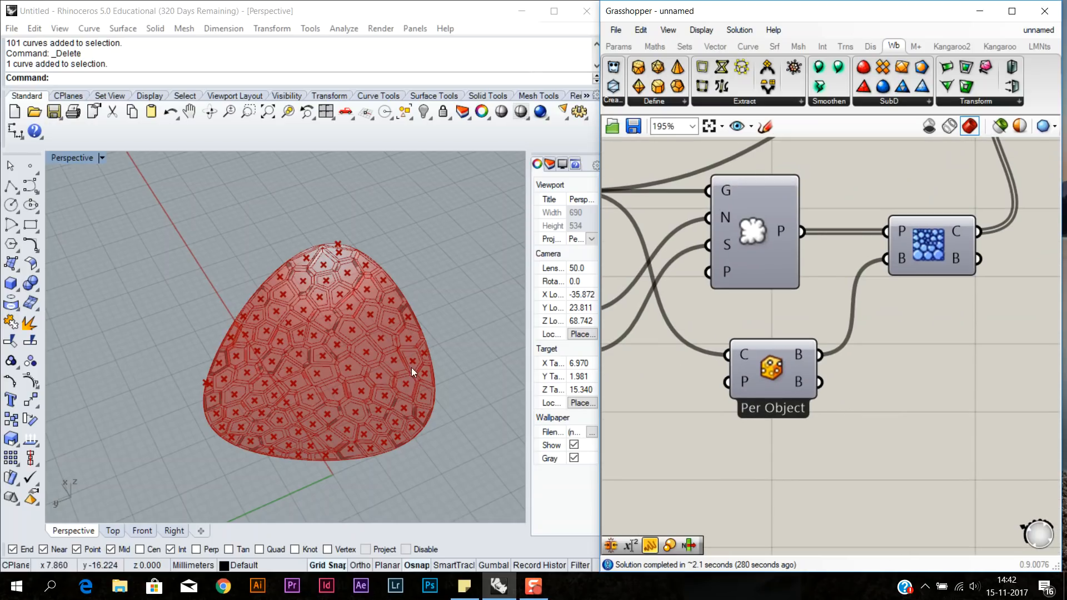
scroll(414, 389, "up", 10)
left_click_drag(763, 371, 812, 367)
left_click(708, 380)
scroll(709, 381, "down", 3)
right_click_drag(717, 384, 787, 378)
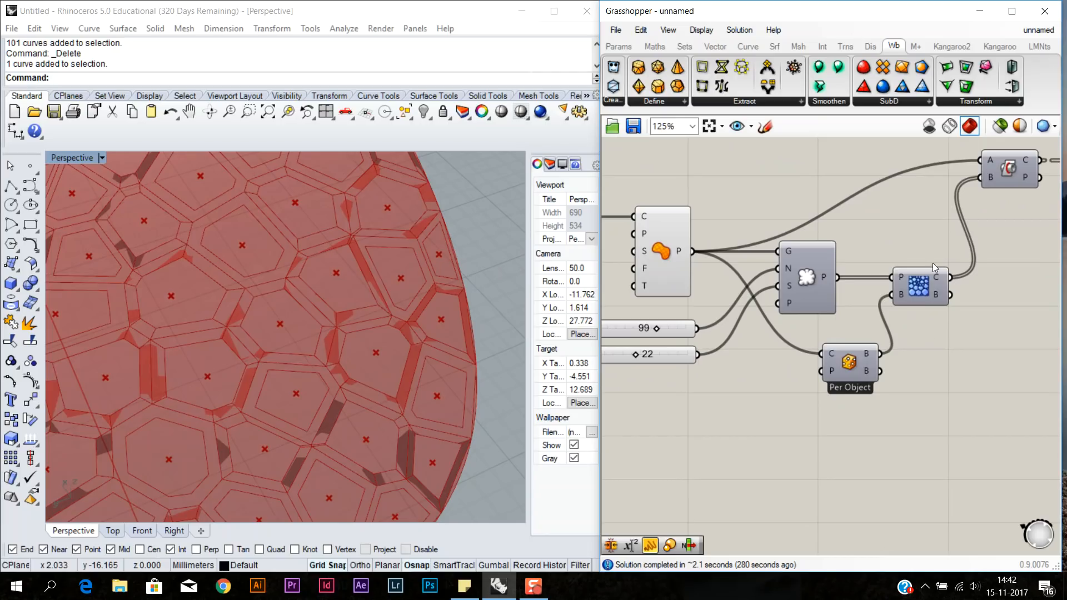
left_click_drag(935, 268, 969, 269)
- Examine the lofted frames along the egg's edges and read the error message on the Loft component
scroll(446, 366, "down", 5)
right_click_drag(446, 367, 473, 364)
scroll(922, 277, "down", 4)
right_click_drag(952, 272, 711, 340)
scroll(926, 307, "up", 7)
mouse_move(869, 272)
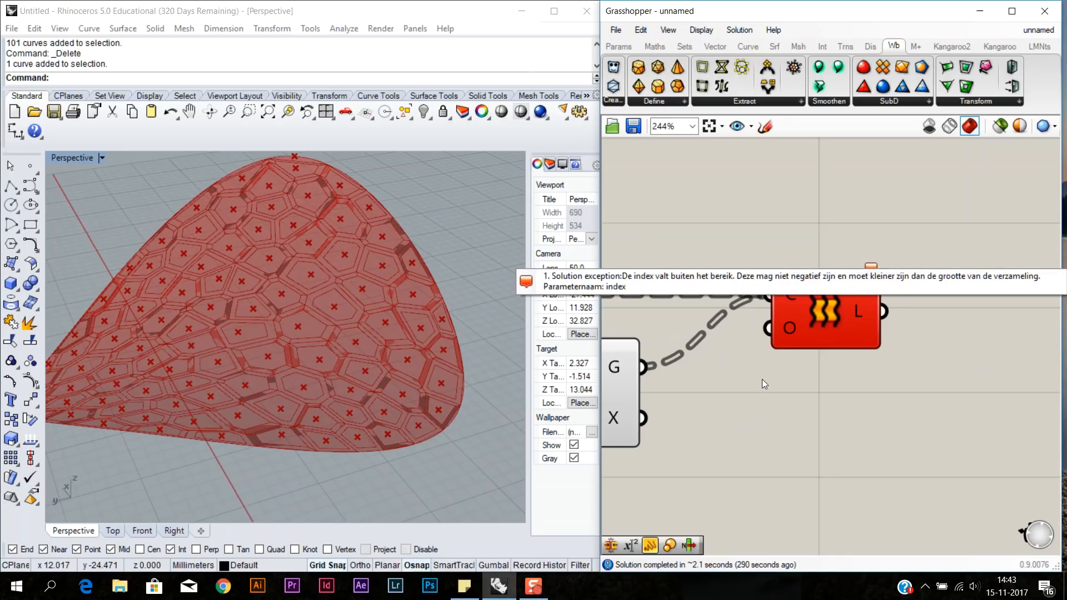
scroll(760, 378, "down", 6)
scroll(819, 358, "up", 5)
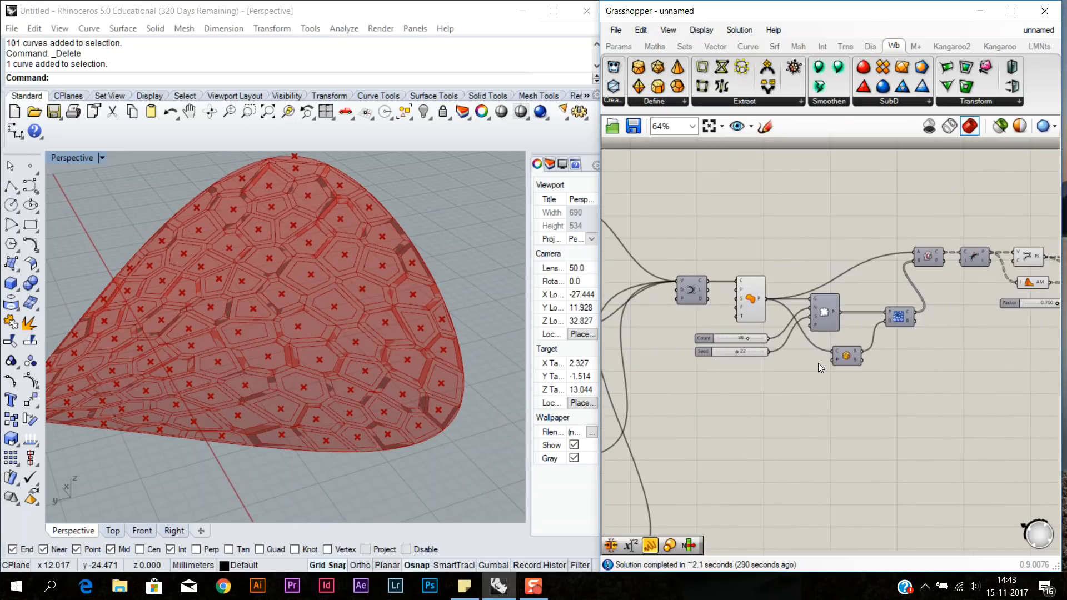
- Add a Scale component beside Bounding Box and feed Patch's output into its geometry input
double_click(805, 349)
type("scal")
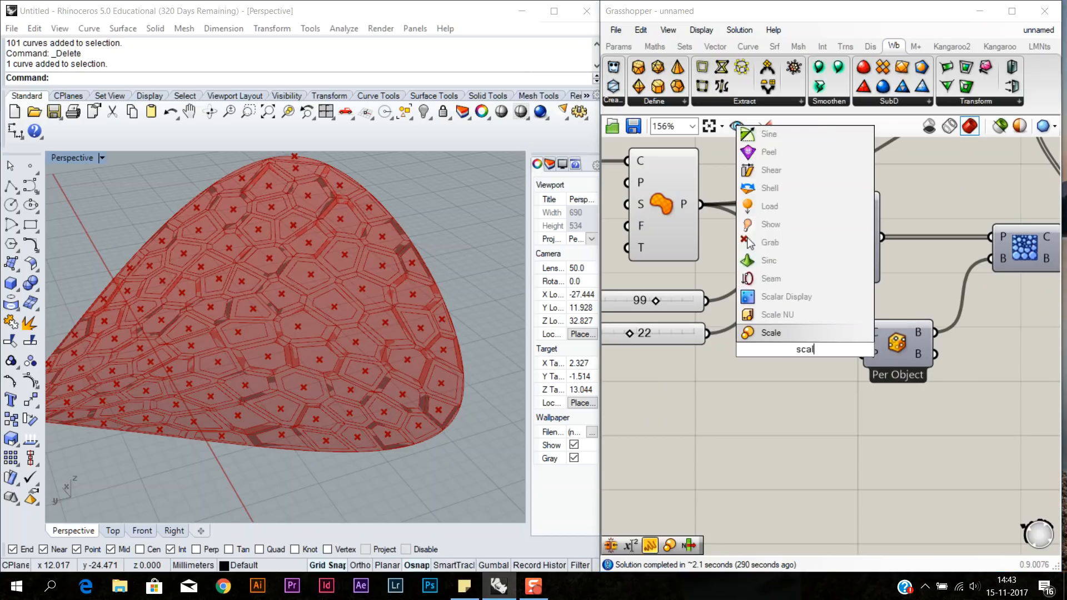
key("Return")
left_click_drag(701, 204, 767, 328)
- Add a number slider below the count and seed sliders for the new Scale component
double_click(703, 427)
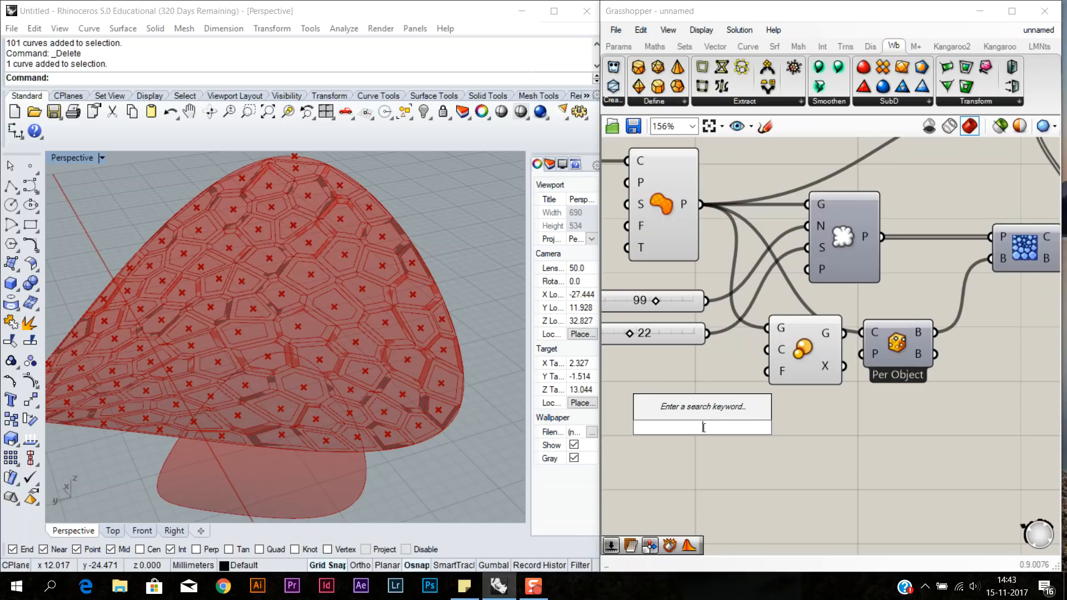
type("number slider")
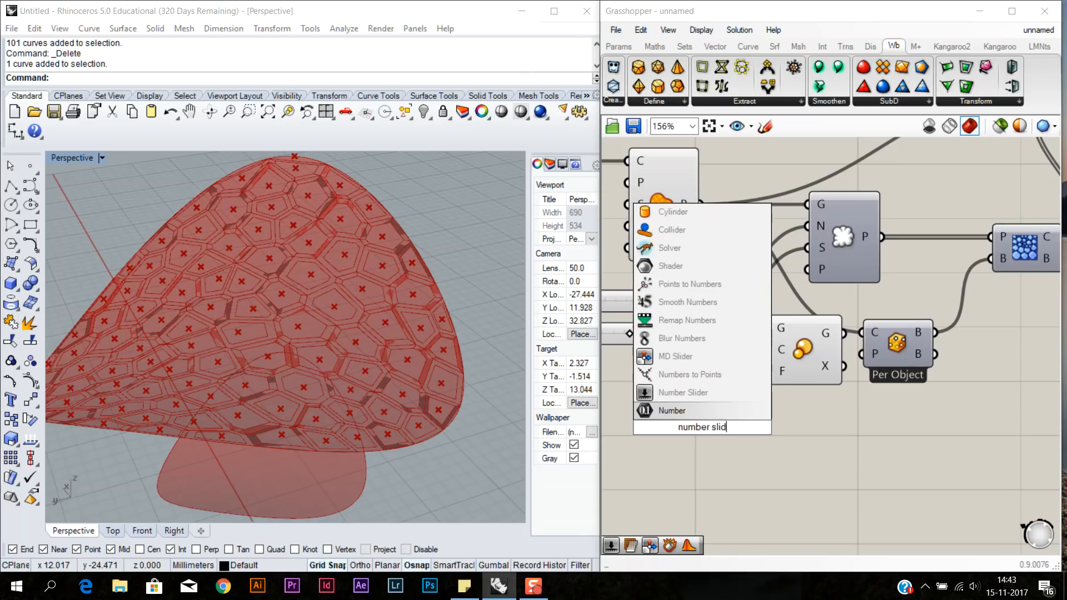
key("Return")
scroll(703, 434, "up", 2)
double_click(728, 416)
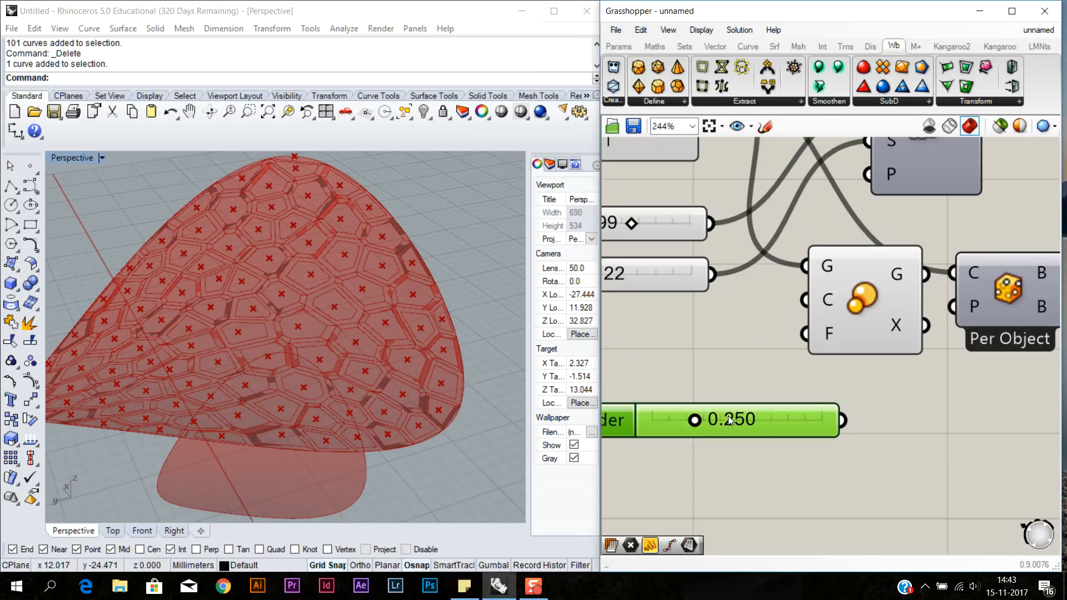
key("Escape")
key("Return")
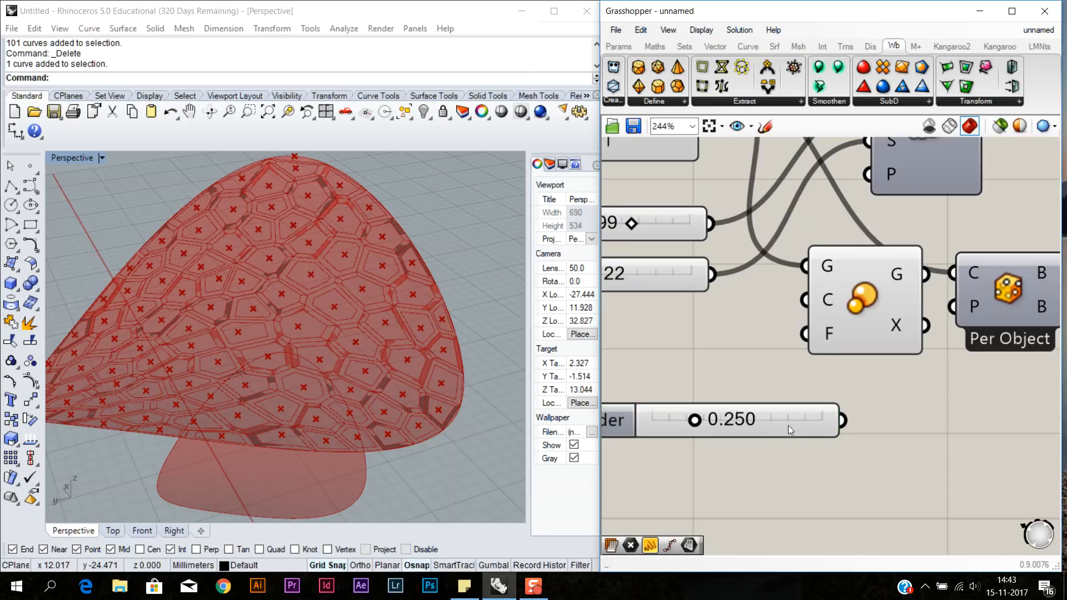
- Set the new slider to 1.010 and connect it to Scale's factor input
right_click(769, 419)
left_click(803, 438)
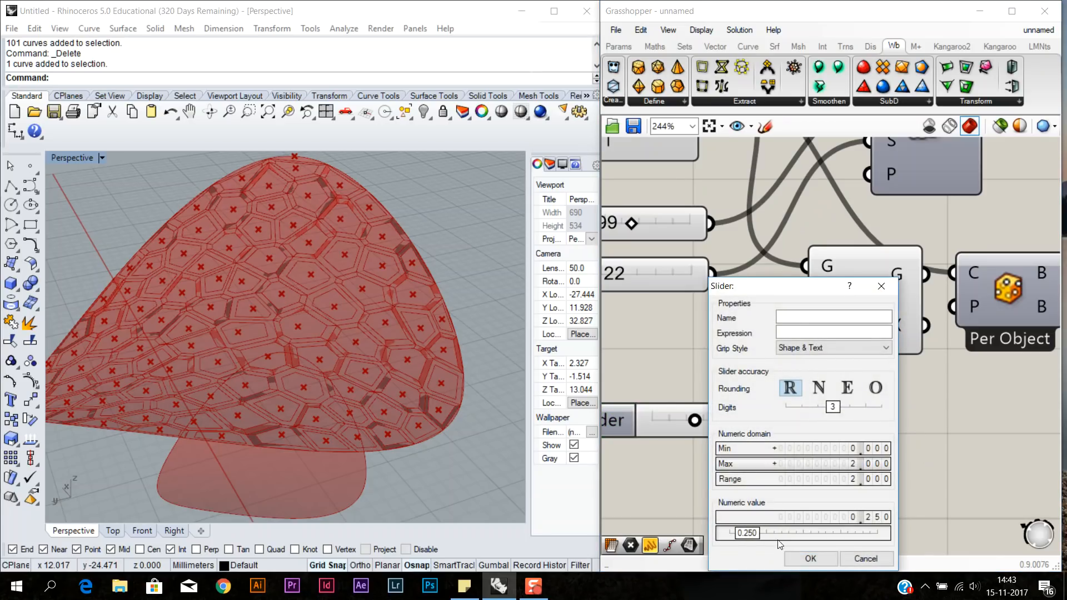
double_click(761, 533)
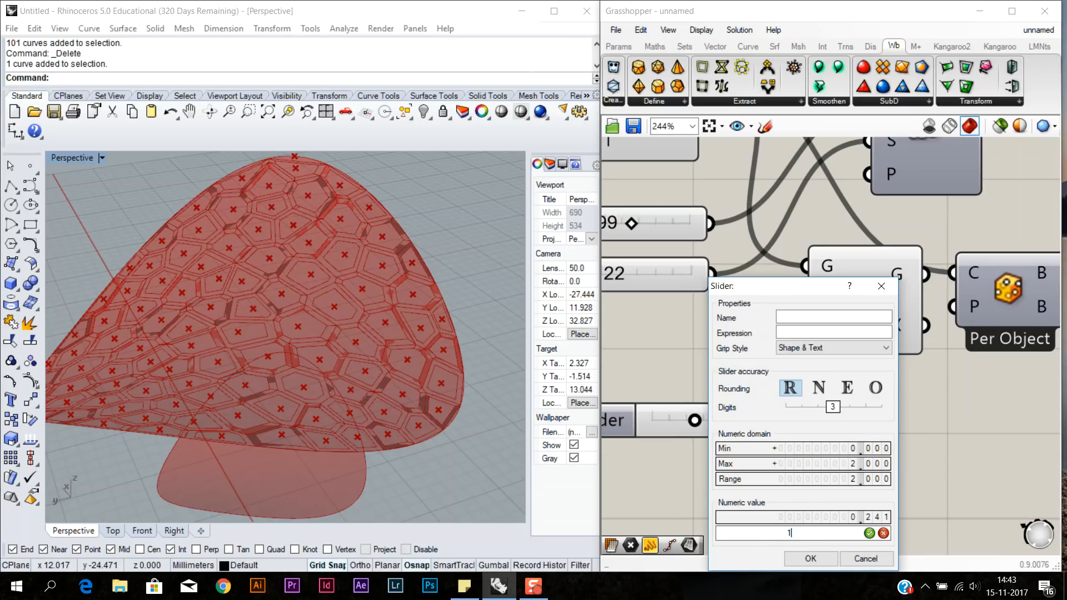
type("1.01")
key("Return")
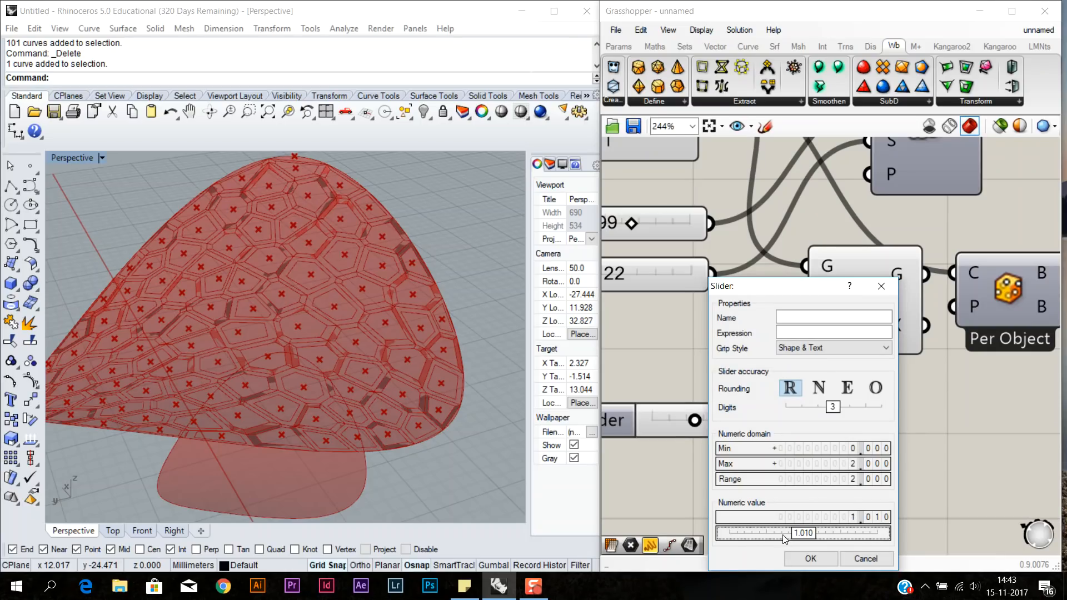
left_click(810, 559)
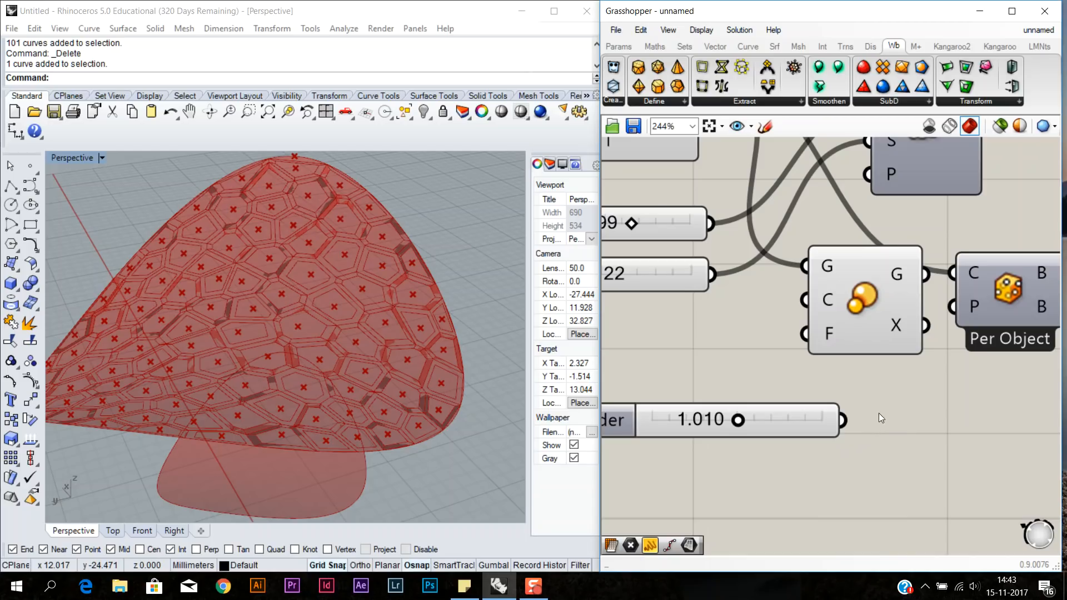
left_click_drag(844, 426, 805, 333)
- Feed Scale's geometry output into Bounding Box's content input in place of Patch's wire, and move the factor slider closer to Scale
right_click_drag(929, 332, 847, 349)
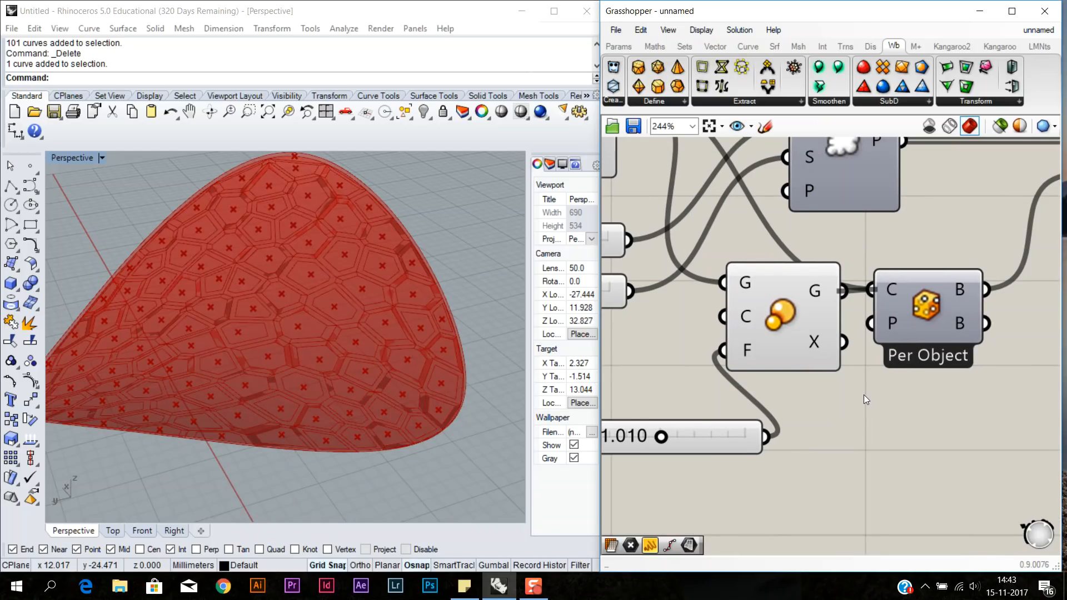
right_click_drag(491, 427, 430, 395)
left_click_drag(704, 434, 689, 405)
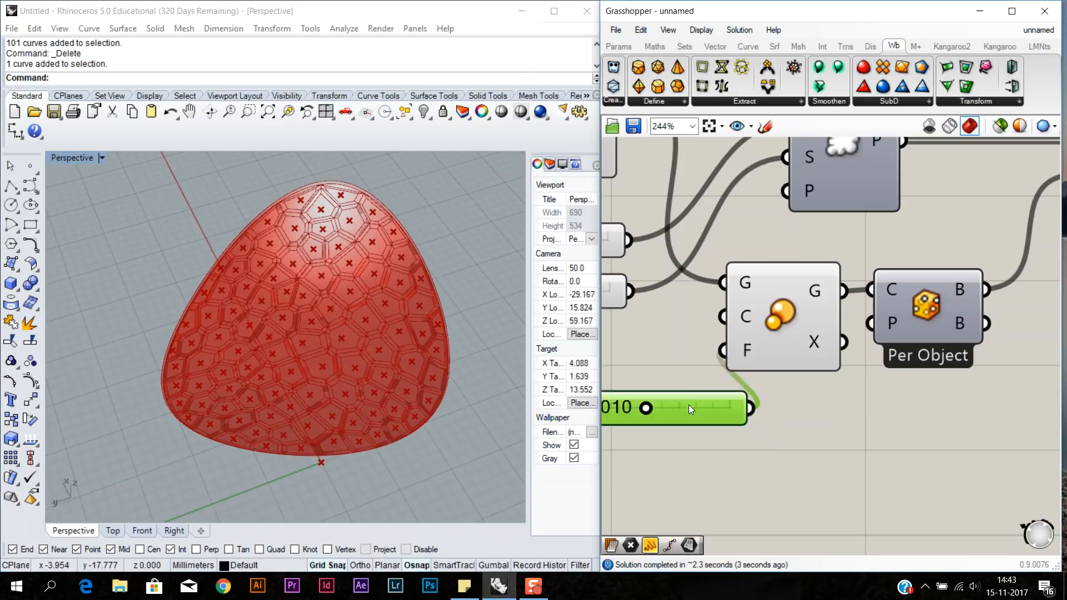
left_click(790, 447)
scroll(809, 456, "down", 4)
left_click_drag(871, 449, 793, 376)
left_click(720, 431)
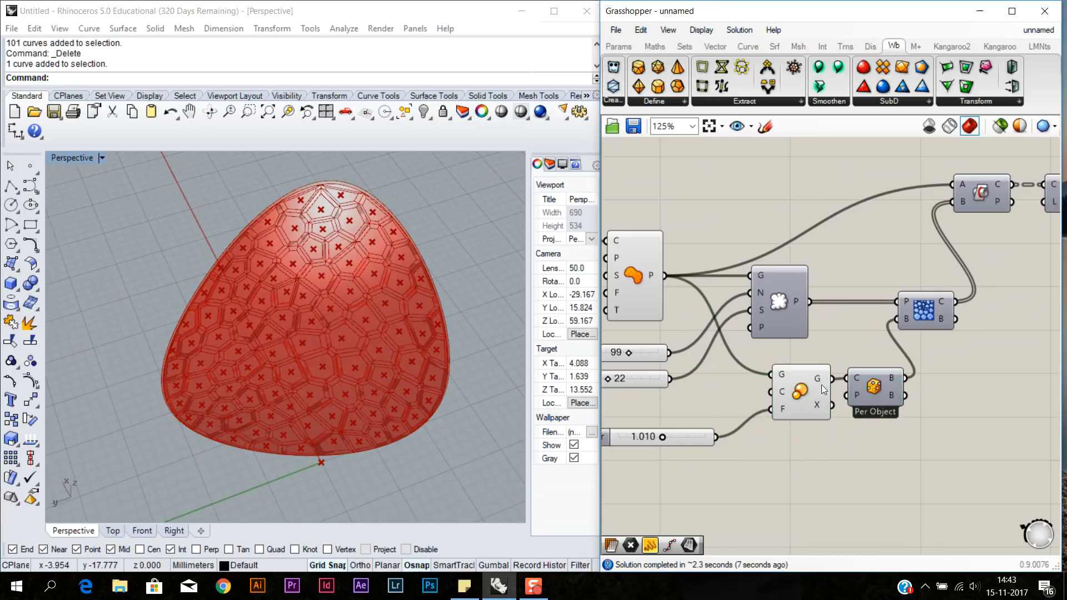
- Turn off the previews of the new Scale component and Patch, and tidy the factor slider's position
left_click(822, 385)
left_click_drag(698, 435, 687, 410)
left_click(711, 458)
right_click(643, 299)
left_click(689, 326)
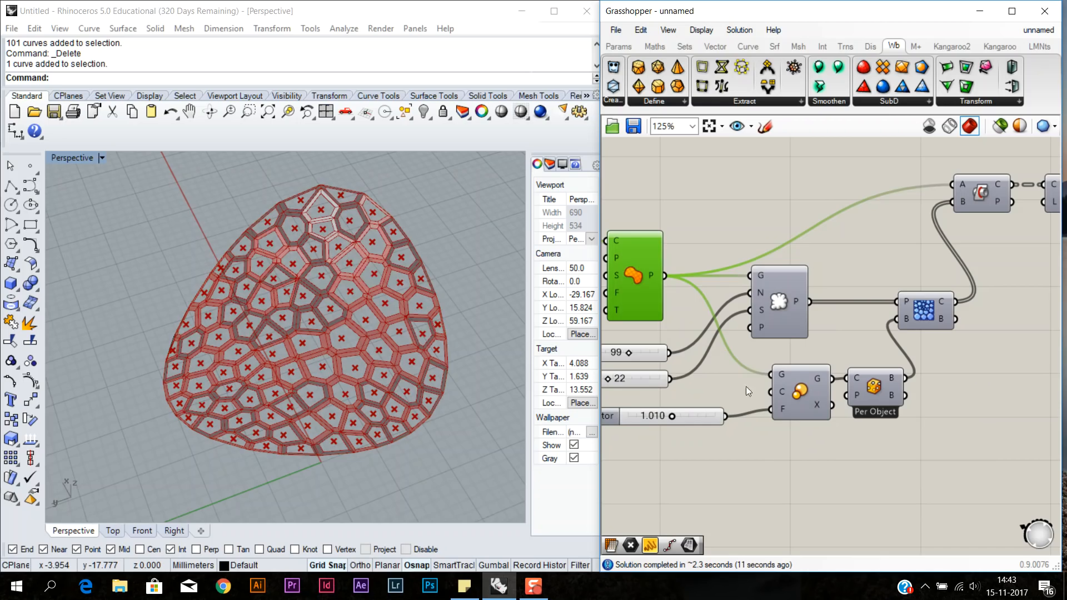
left_click(640, 389)
- Examine the lofted cell frames up close and around the egg's edges for missing or faulty cells
scroll(339, 320, "up", 10)
scroll(339, 320, "down", 10)
right_click_drag(365, 251, 300, 371)
scroll(441, 354, "up", 8)
scroll(300, 371, "down", 11)
scroll(300, 370, "up", 8)
left_click(342, 321)
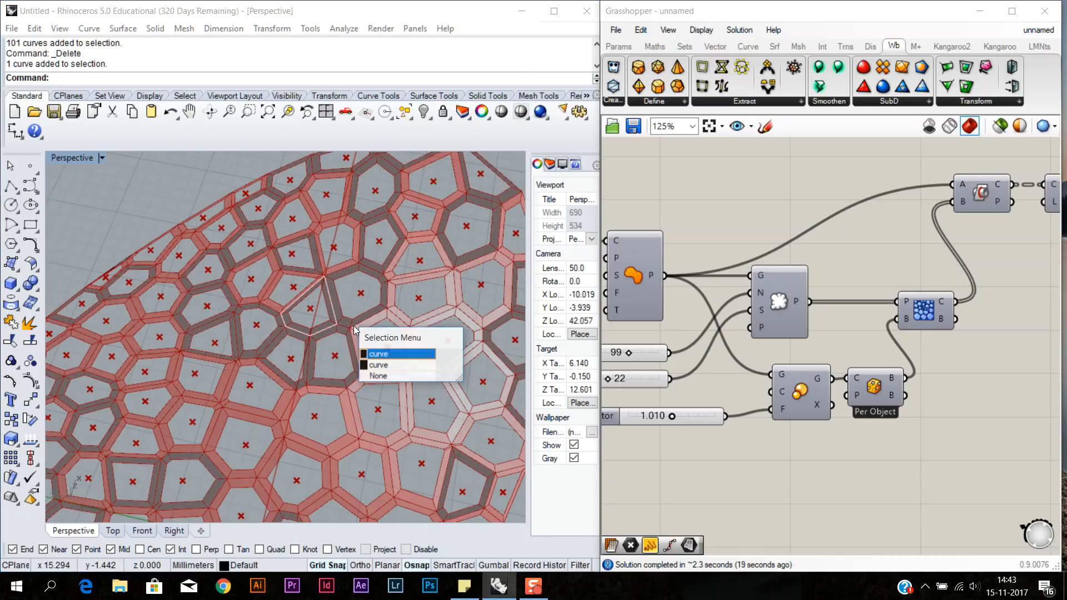
left_click(398, 315)
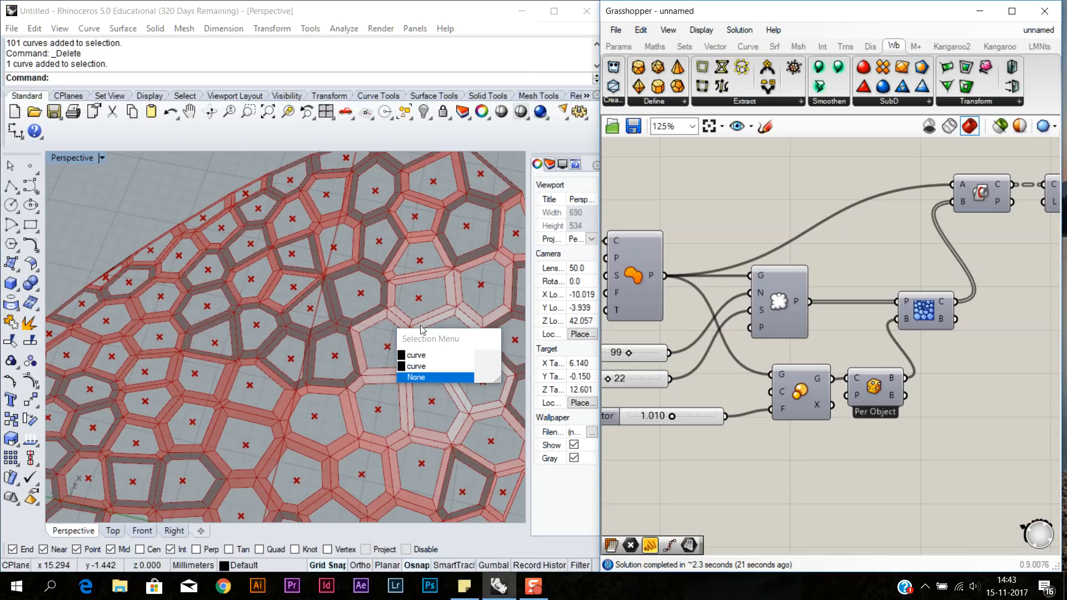
left_click(470, 355)
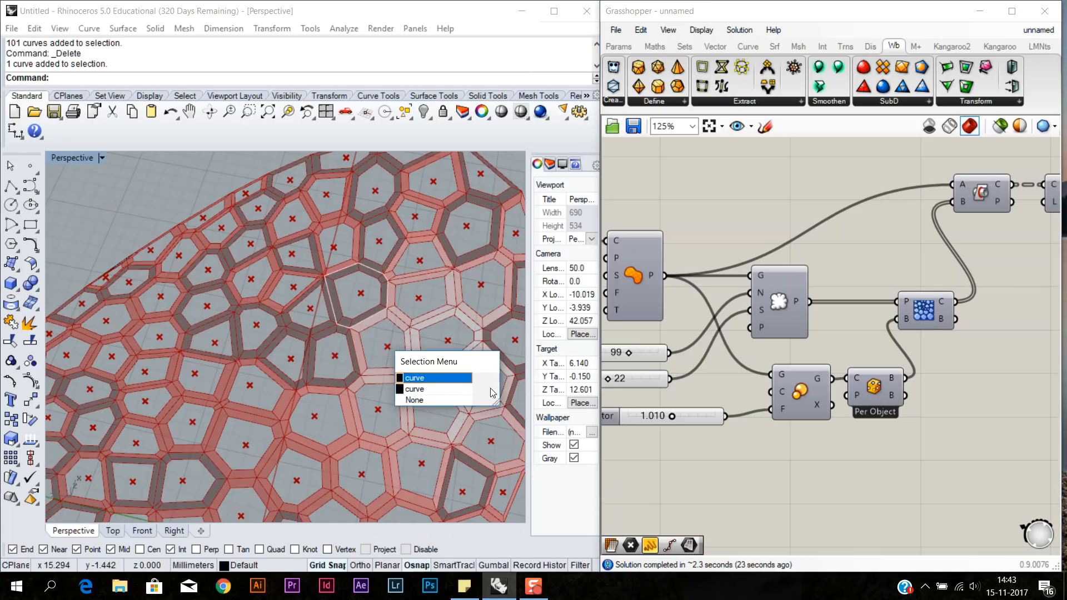
scroll(413, 389, "down", 6)
right_click_drag(410, 389, 393, 336)
scroll(419, 351, "up", 2)
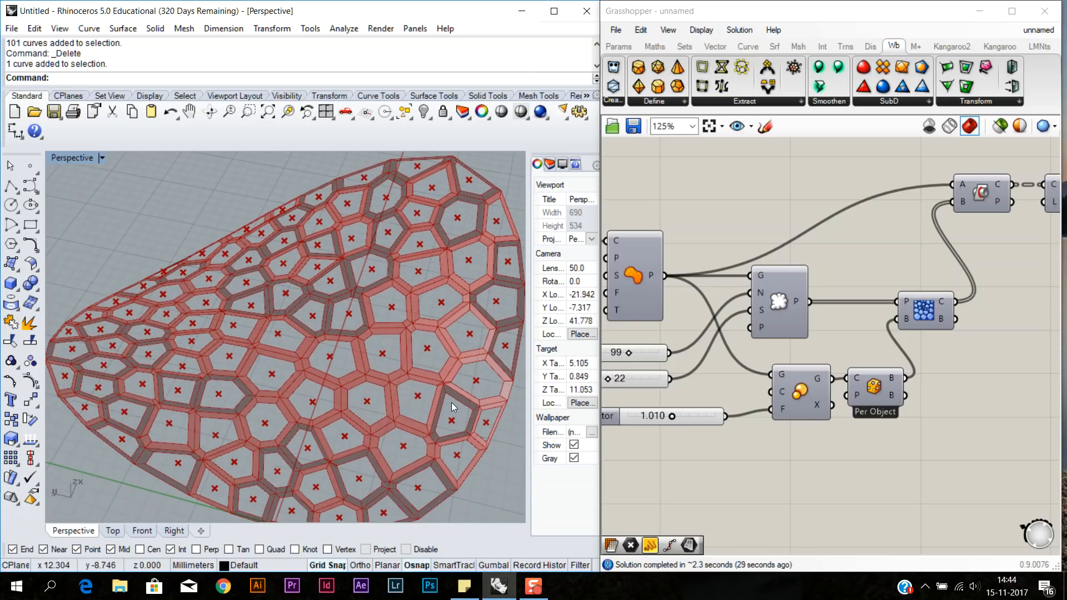
- Turn off the previews of the components feeding Loft, including the one showing the cell centre points
right_click_drag(810, 362, 790, 389)
scroll(856, 326, "up", 1)
double_click(856, 326)
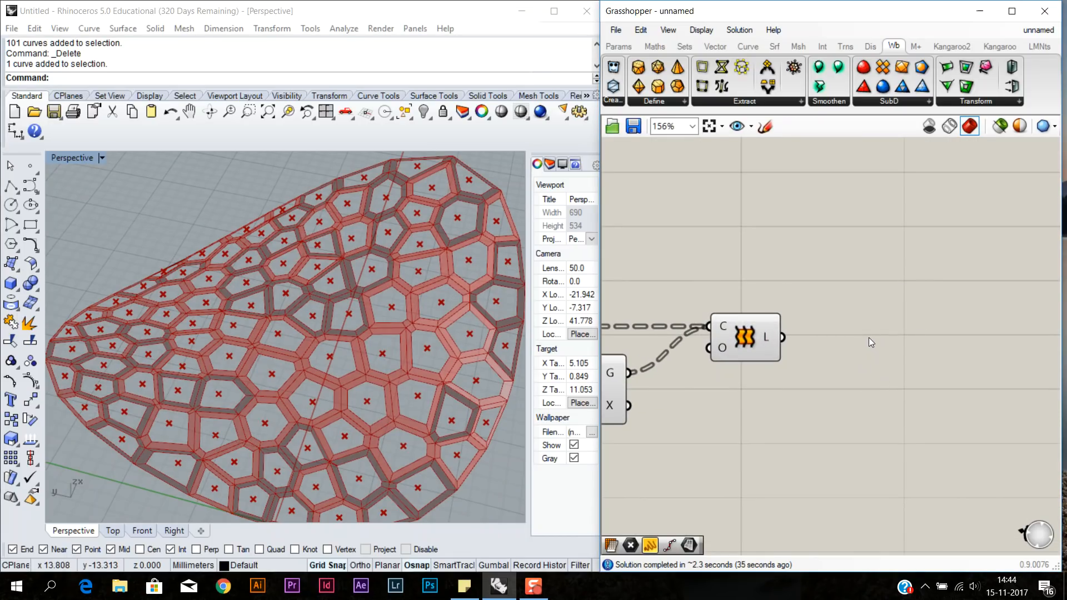
scroll(866, 337, "down", 2)
right_click(702, 345)
key("Escape")
scroll(807, 379, "down", 2)
right_click(753, 332)
left_click(797, 428)
left_click(765, 362)
right_click(764, 361)
left_click(795, 385)
right_click_drag(902, 393, 742, 386)
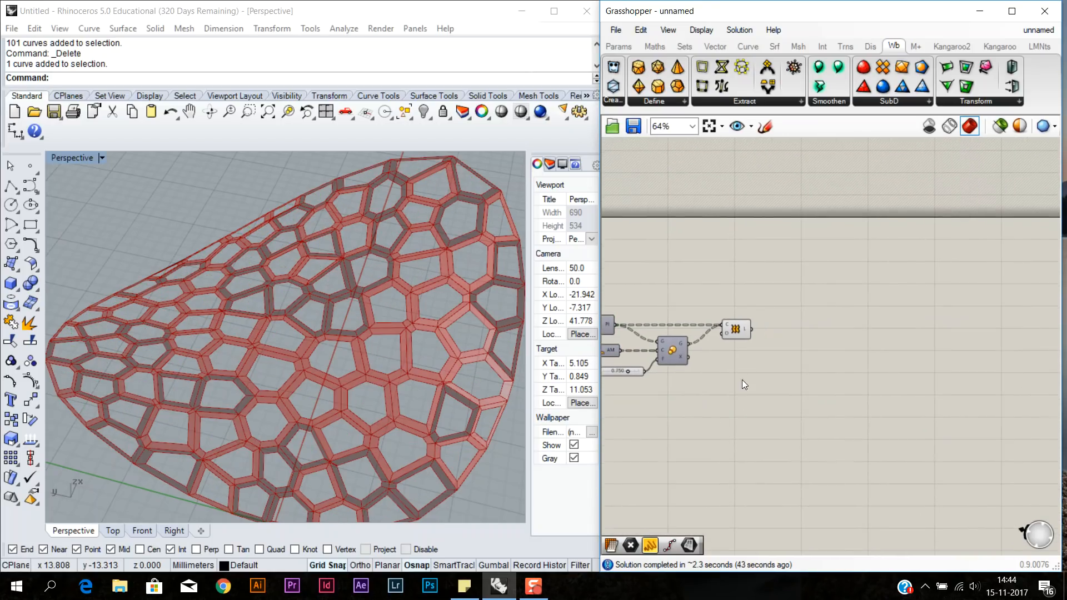
- Add a Deconstruct Brep component after Loft and feed Loft's output into its brep input
scroll(734, 381, "up", 2)
left_click(693, 318)
scroll(714, 313, "down", 1)
left_click(714, 313)
scroll(723, 317, "up", 2)
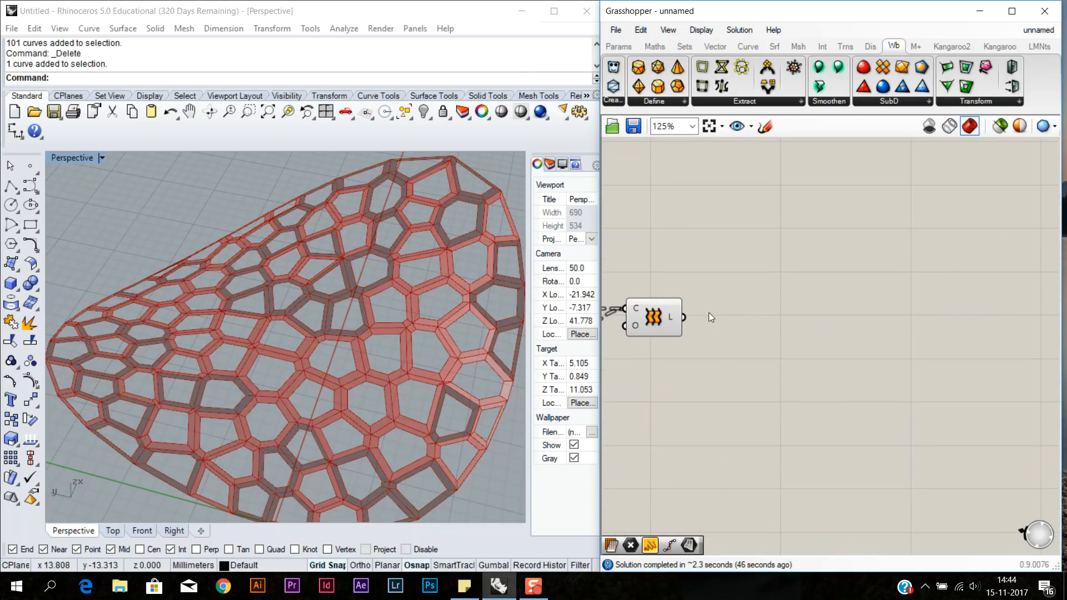
mouse_move(672, 315)
double_click(747, 318)
type("brep")
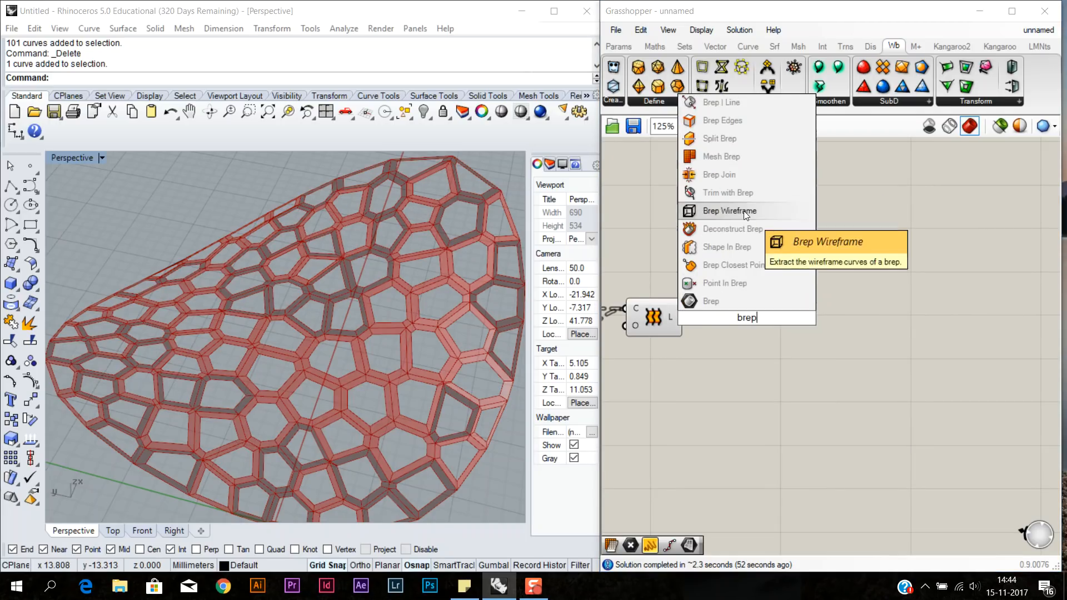
left_click(745, 228)
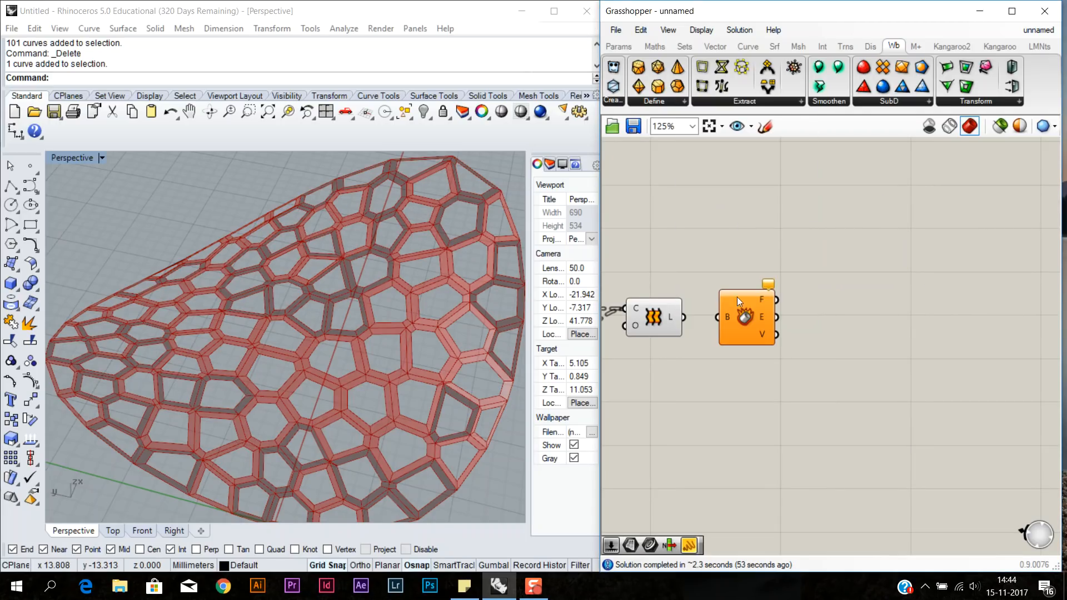
left_click_drag(713, 316, 713, 315)
right_click_drag(739, 379, 801, 374)
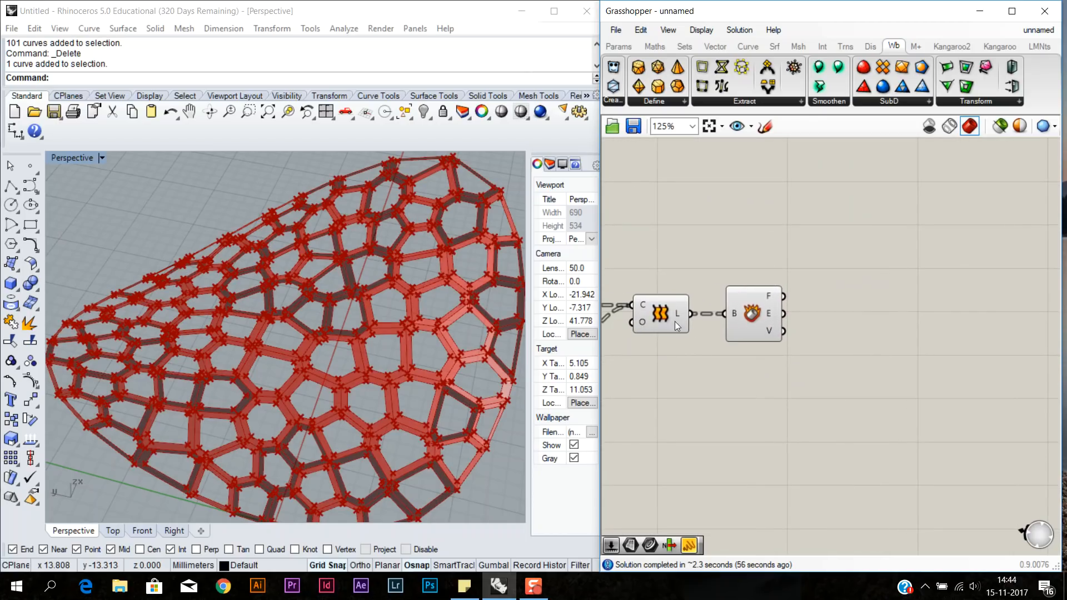
- Check the deconstructed frames in the viewport and turn off the preview of Loft
scroll(421, 320, "down", 3)
left_click(769, 310)
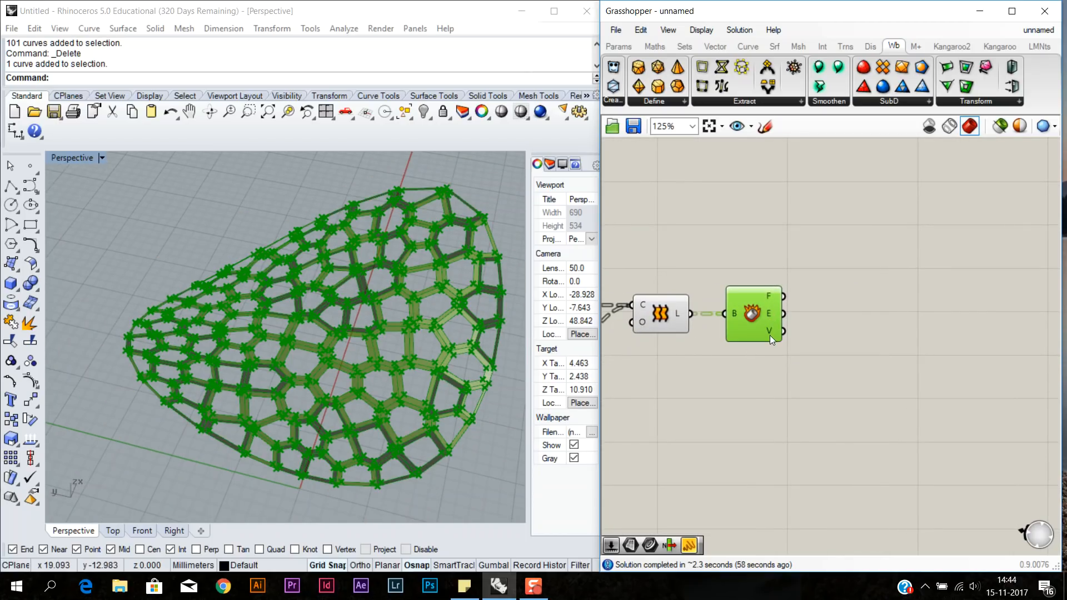
left_click(706, 329)
right_click(669, 319)
left_click(697, 340)
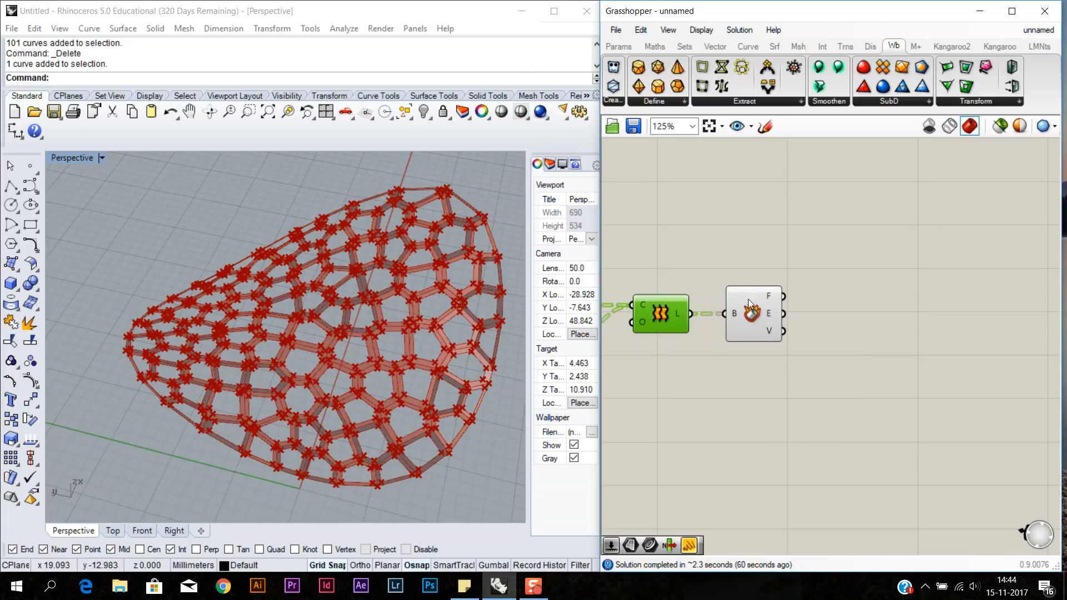
left_click(805, 352)
right_click_drag(805, 353, 736, 356)
- Add a Mesh Surface component and feed Deconstruct Brep's faces output into its surface input
double_click(759, 305)
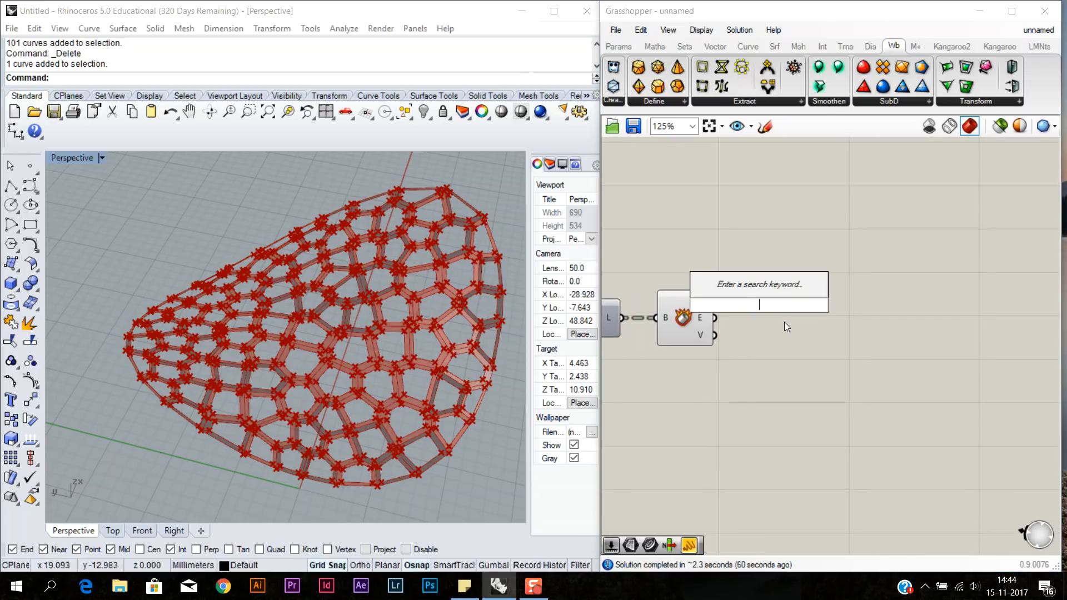
type("mesh")
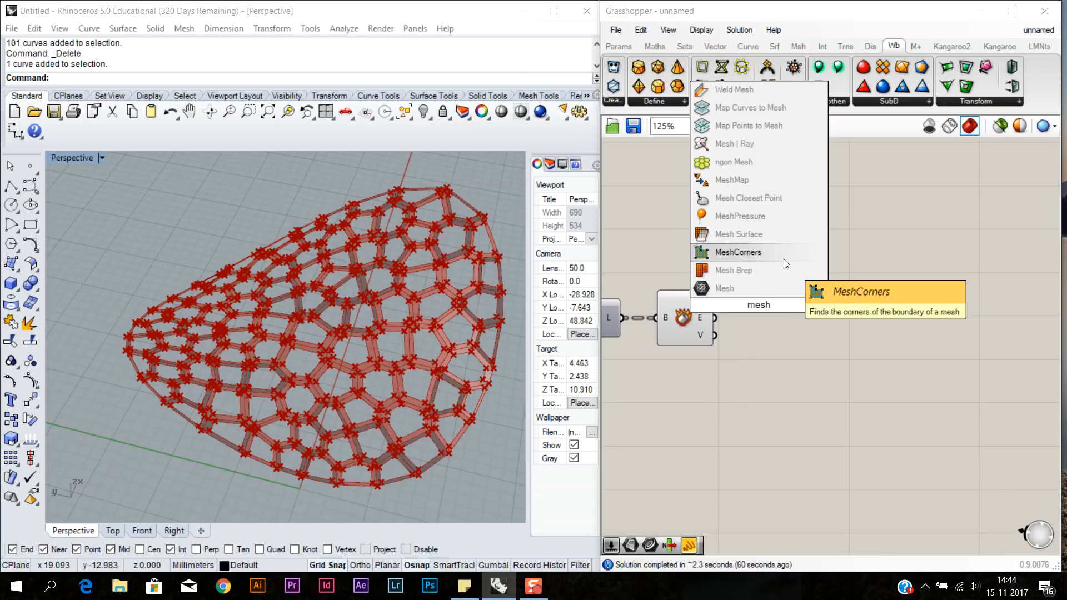
left_click(775, 234)
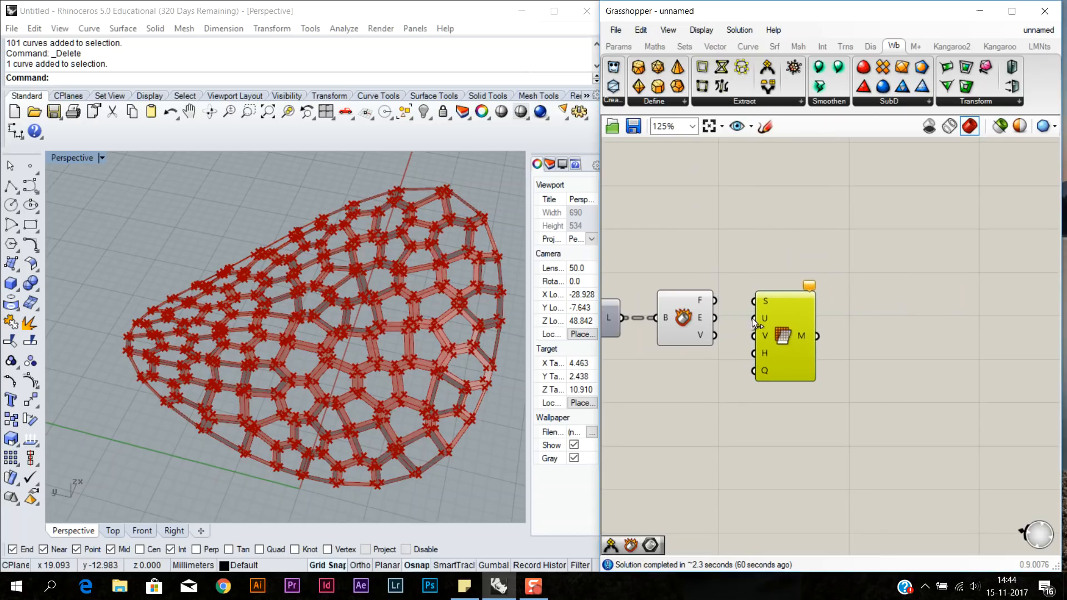
left_click_drag(759, 302, 758, 301)
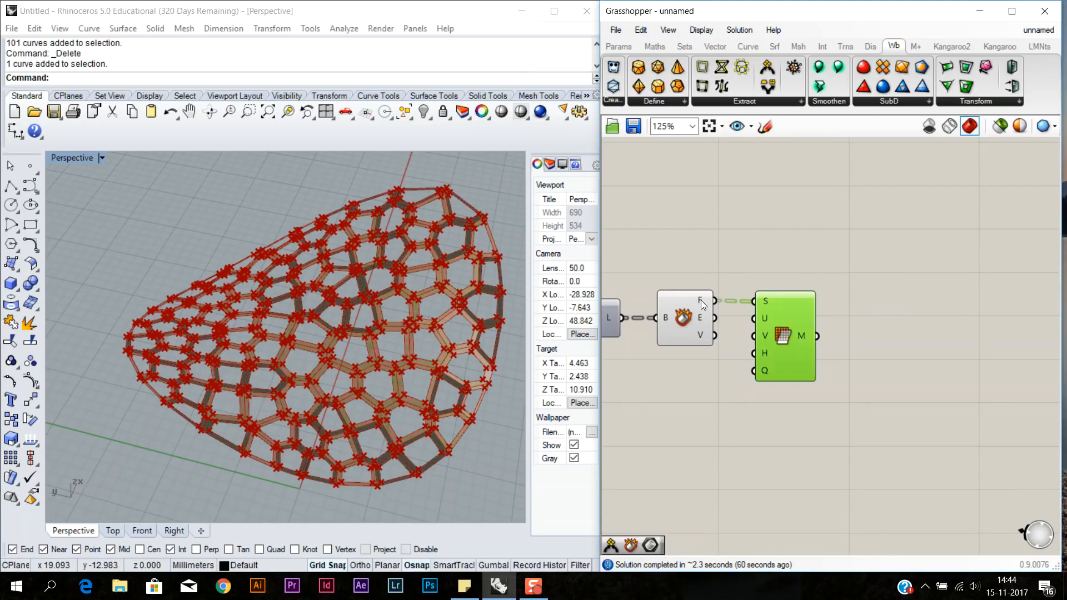
- Turn off the preview of Deconstruct Brep and inspect the meshed frames with Mesh Surface highlighted
right_click(686, 318)
left_click(714, 342)
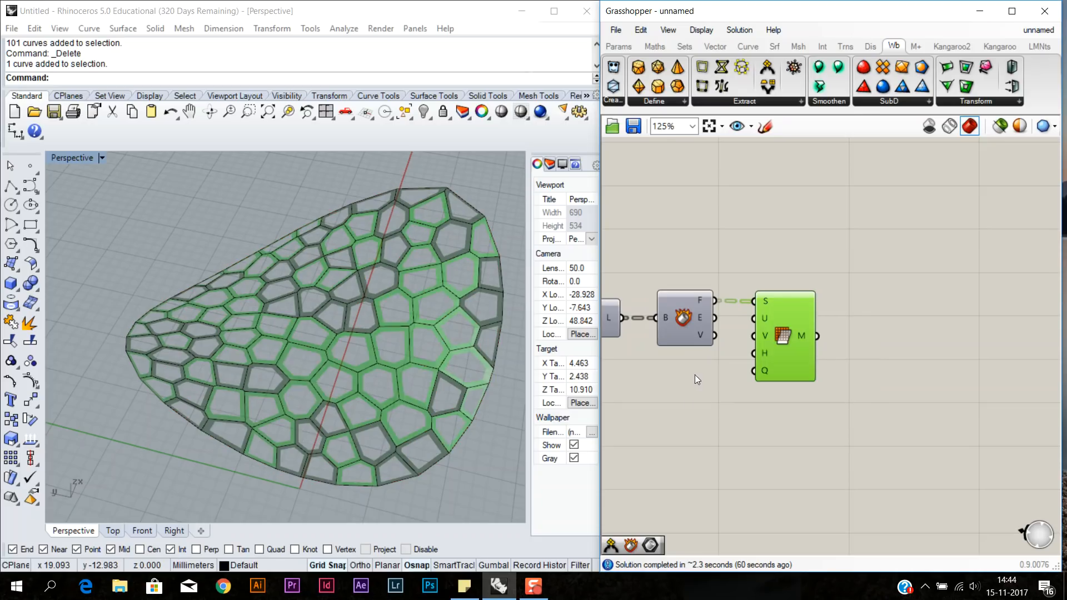
left_click(696, 376)
right_click_drag(388, 333, 401, 345)
left_click(773, 316)
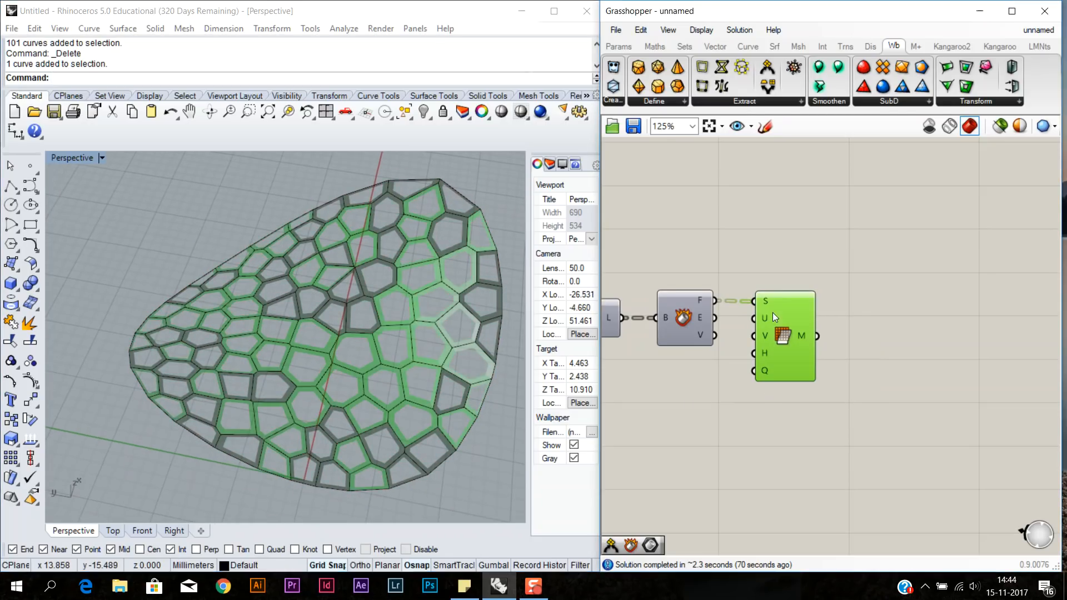
scroll(348, 320, "up", 5)
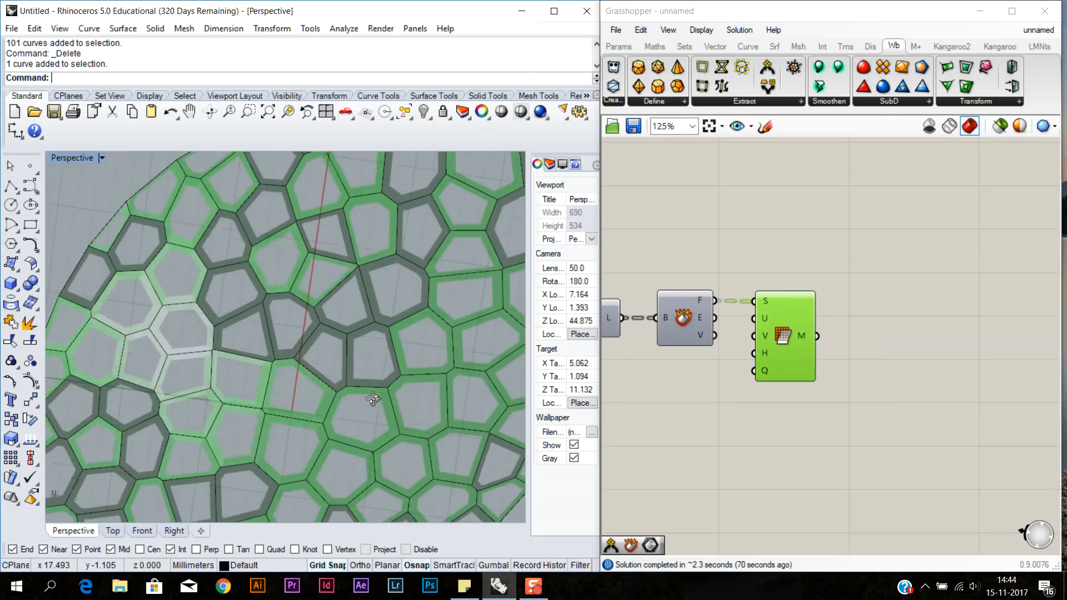
right_click_drag(373, 399, 361, 288)
left_click(677, 434)
- Add Weaverbird's Mesh Thicken component and feed Mesh Surface's output into its mesh input
scroll(727, 411, "down", 3)
left_click(728, 335)
left_click(808, 334)
double_click(809, 333)
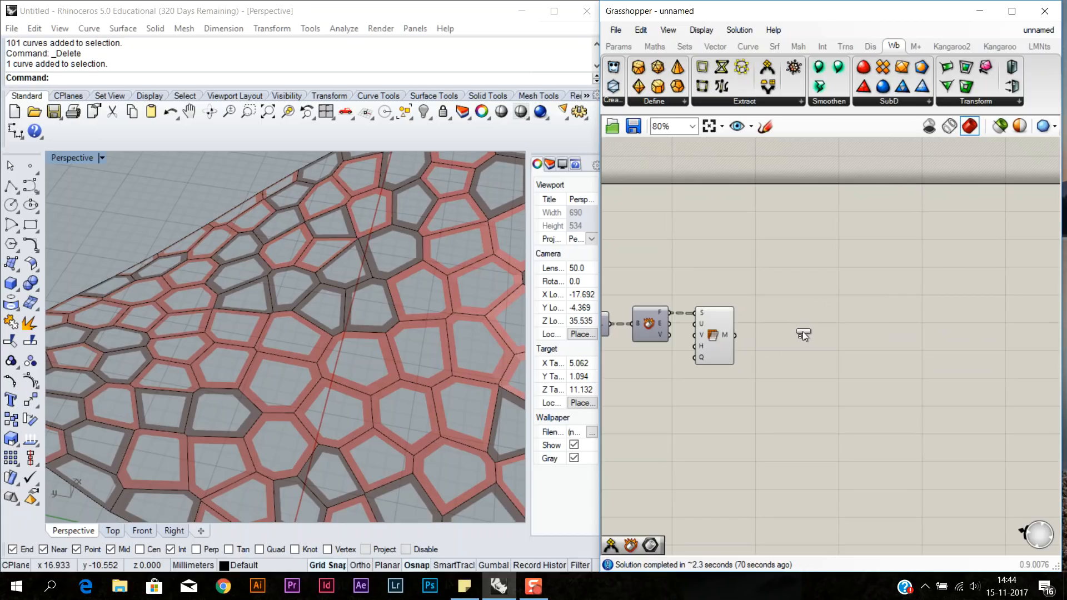
left_click_drag(804, 346, 784, 330)
- Examine the thickened cell frames from several directions and judge their thickness
right_click_drag(355, 320, 352, 395)
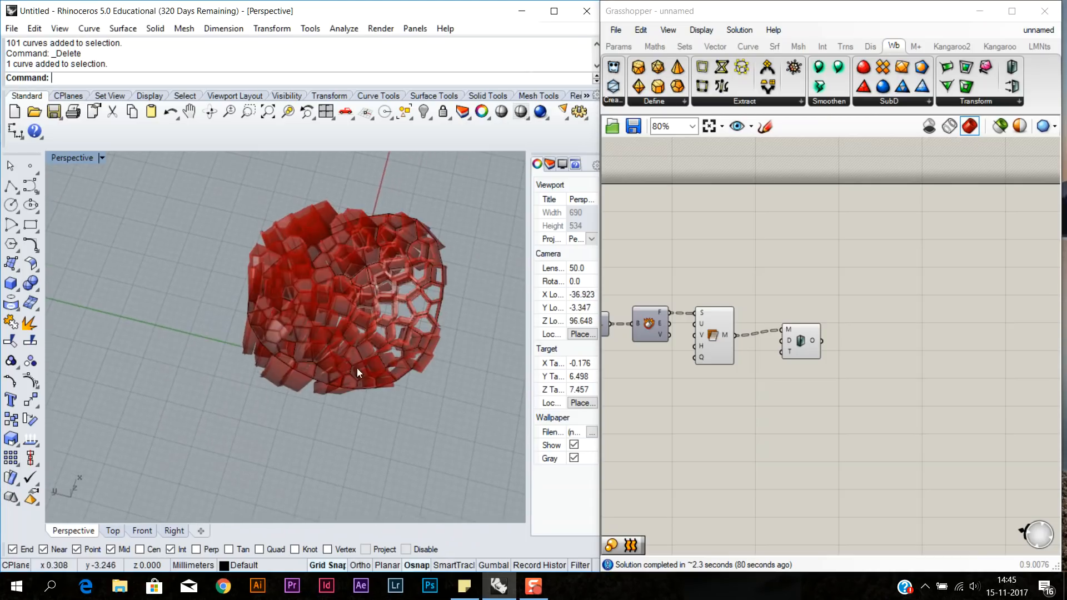
scroll(365, 306, "up", 5)
scroll(365, 306, "down", 5)
right_click_drag(365, 306, 396, 257)
right_click_drag(299, 260, 337, 360)
scroll(334, 339, "up", 5)
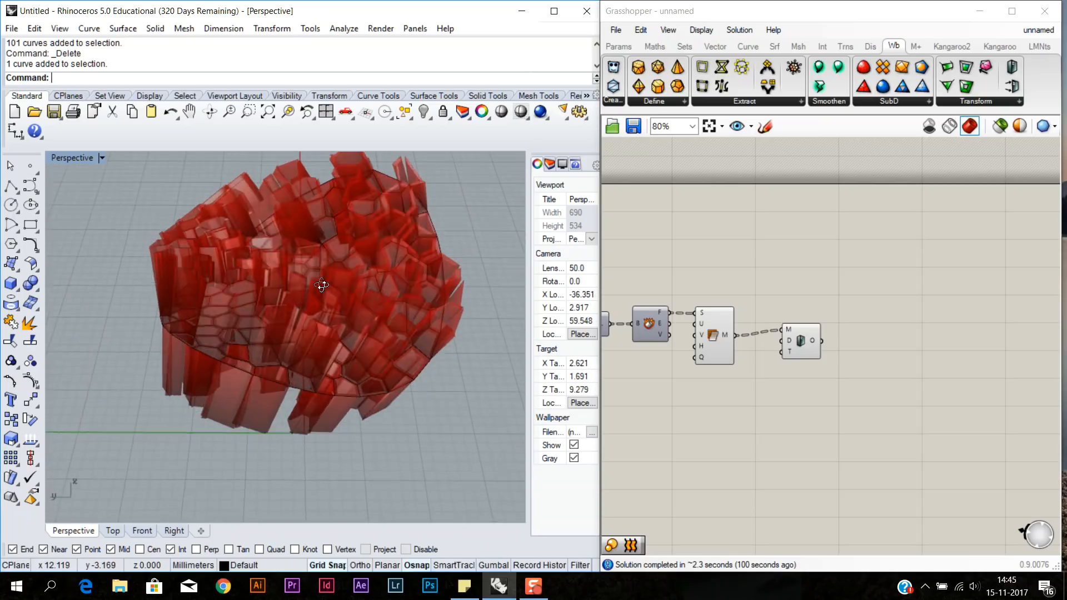
- Move Mesh Thicken farther away from Mesh Surface and disconnect the wire between them
scroll(327, 310, "down", 5)
right_click_drag(327, 310, 312, 312)
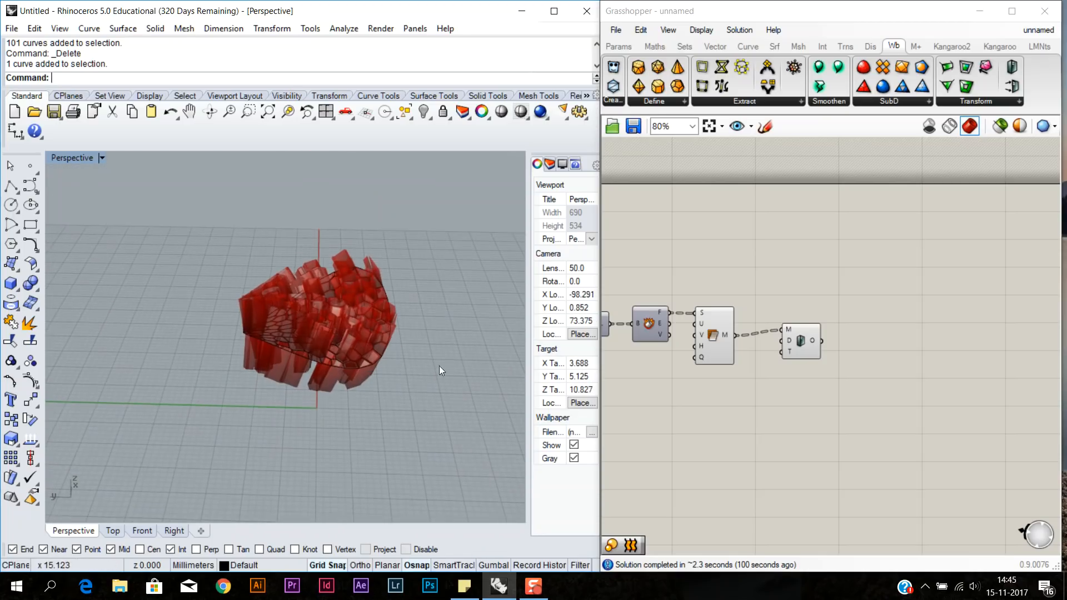
left_click(803, 373)
left_click(799, 345)
left_click_drag(799, 345, 852, 350)
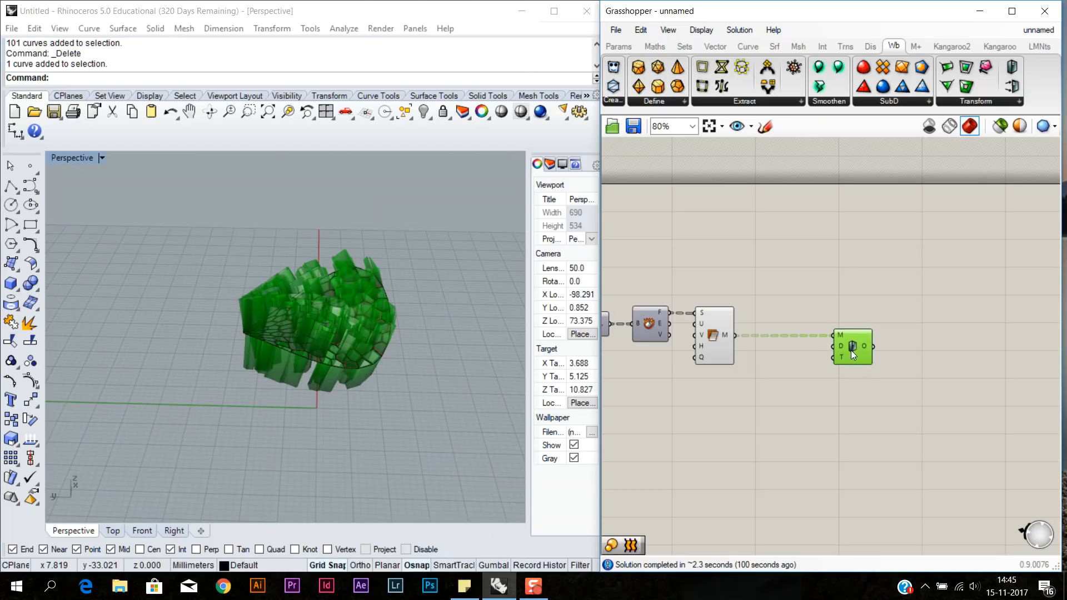
left_click_drag(734, 335, 745, 350, "ctrl")
left_click_drag(919, 342, 916, 342)
left_click(823, 342)
scroll(327, 318, "up", 2)
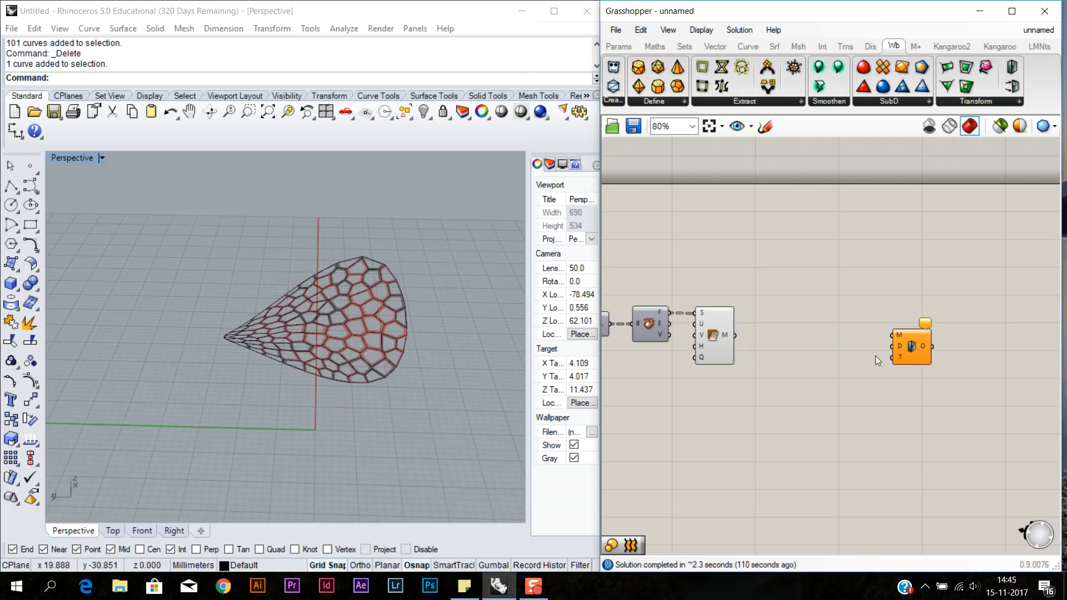
- Reconnect Mesh Surface's output to Mesh Thicken's mesh input and inspect the thickened cells up close
left_click_drag(736, 335, 893, 336)
scroll(377, 309, "up", 5)
right_click_drag(376, 309, 348, 360)
right_click_drag(318, 310, 408, 317)
scroll(325, 275, "up", 4)
scroll(314, 359, "up", 6)
scroll(721, 414, "down", 3)
scroll(720, 409, "up", 4)
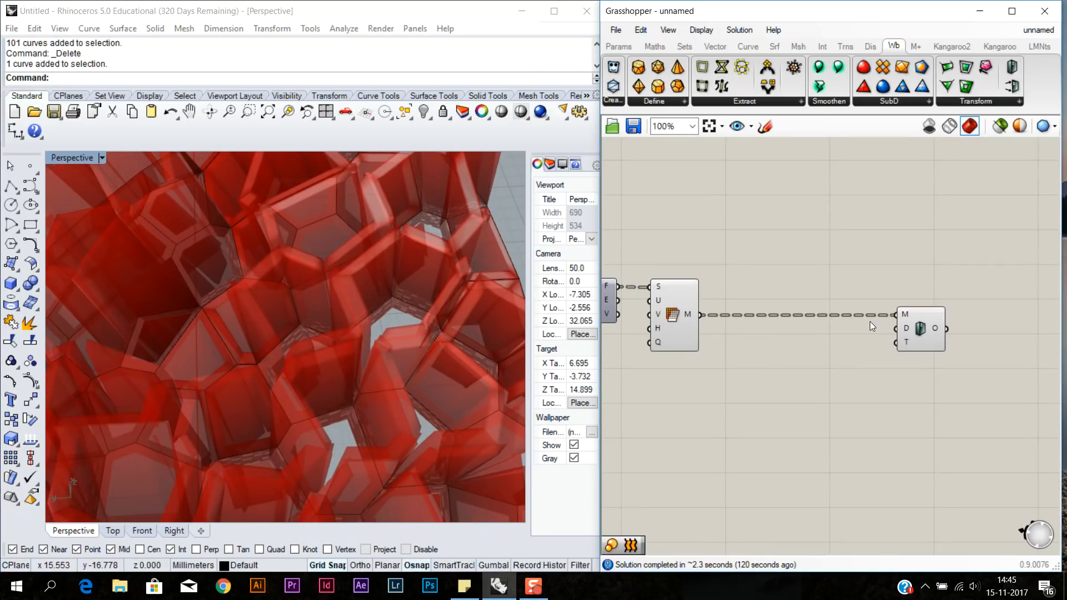
- Replace the direct wire with Weaverbird's mesh join-and-weld component, linked between Mesh Surface and Mesh Thicken
left_click_drag(891, 315, 713, 320, "ctrl")
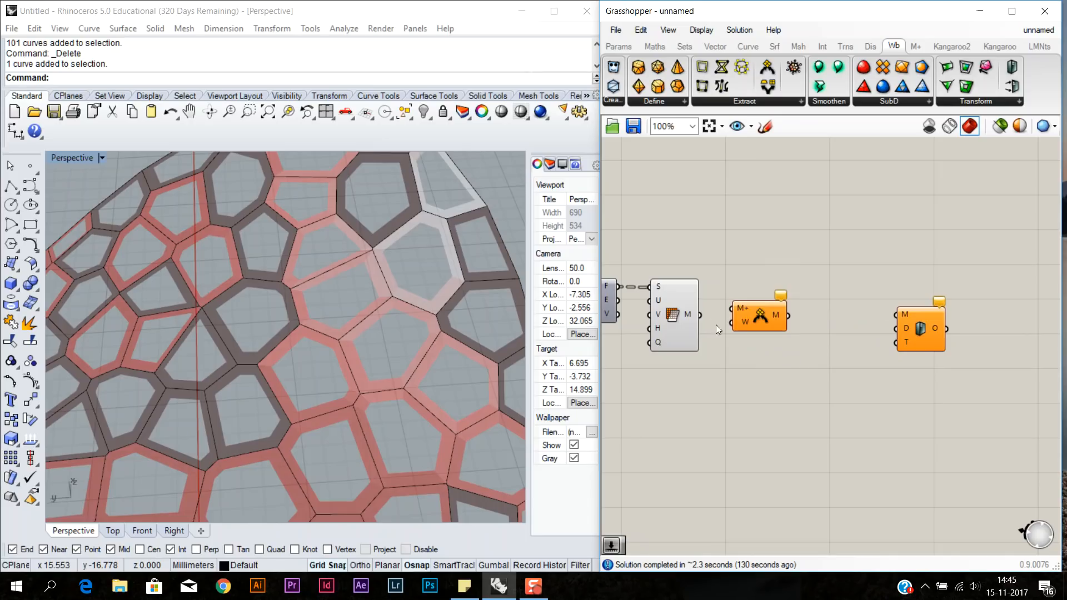
left_click_drag(704, 314, 731, 309)
left_click_drag(799, 315, 909, 315)
scroll(433, 368, "down", 10)
right_click_drag(363, 382, 365, 410)
scroll(393, 376, "up", 11)
scroll(428, 370, "down", 4)
mouse_move(428, 369)
right_mouse_down()
mouse_move(375, 387)
mouse_move(381, 430)
mouse_move(439, 422)
mouse_move(436, 389)
mouse_move(423, 384)
right_mouse_up()
left_click(746, 401)
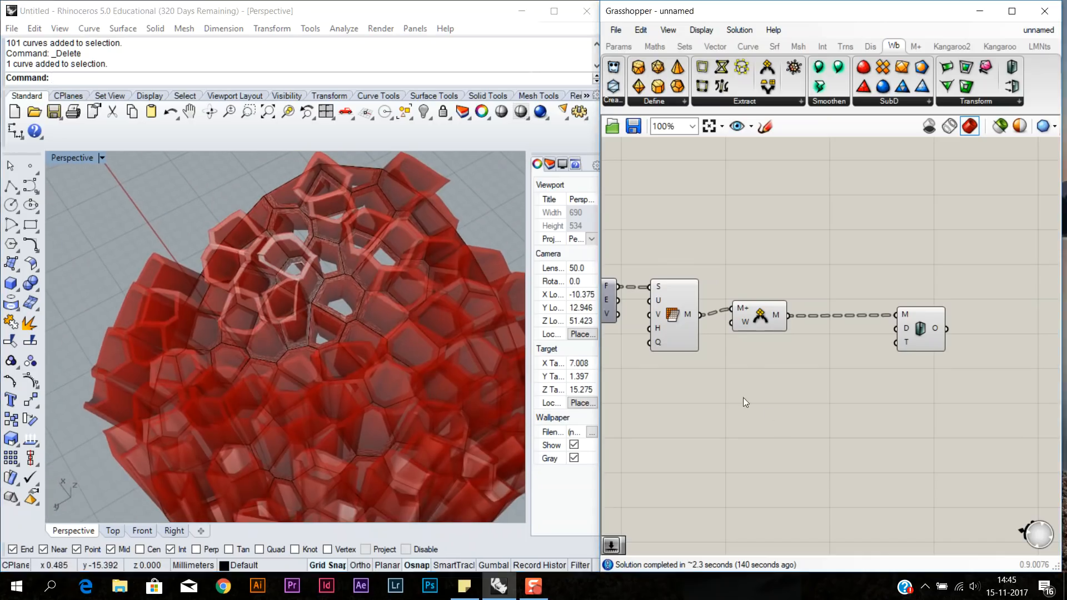
- Turn off the preview of Mesh Surface and inspect the thickened cells without it
left_click(663, 327)
right_click(668, 323)
left_click(705, 350)
left_click(736, 386)
scroll(424, 437, "down", 4)
right_click_drag(423, 437, 399, 429)
scroll(399, 429, "up", 6)
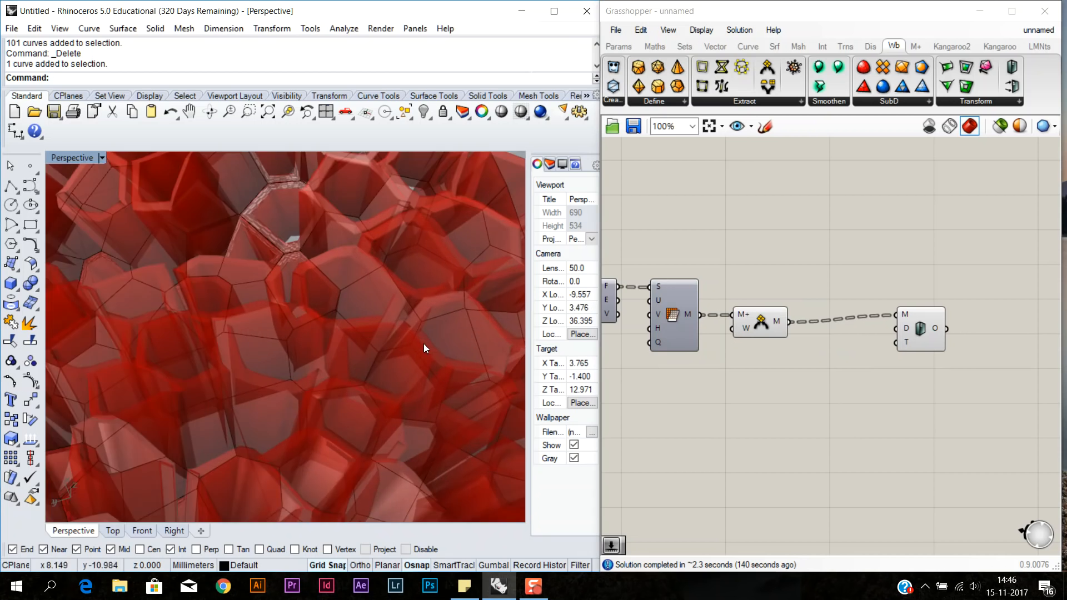
right_click_drag(335, 320, 406, 329)
scroll(424, 364, "down", 8)
- Move Mesh Thicken closer to the join-and-weld component and relink the joined mesh to its mesh input
left_click(810, 345)
scroll(810, 345, "up", 5)
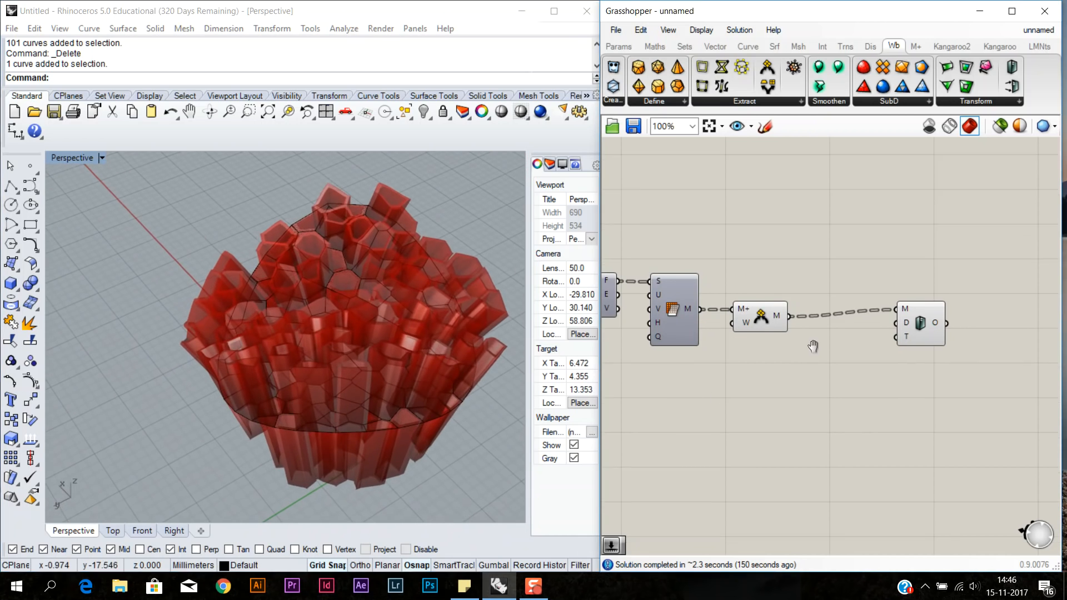
left_click_drag(859, 318, 772, 307)
scroll(783, 366, "down", 3)
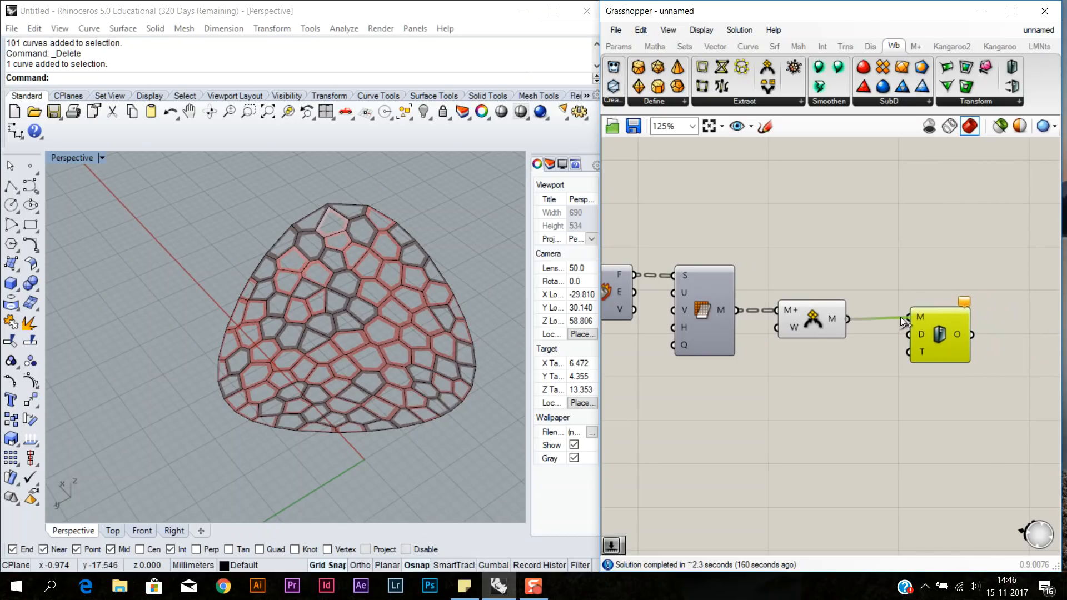
left_click_drag(901, 316, 908, 317)
- Flatten Mesh Surface's mesh output and check the joined, thickened structure from several directions
right_click(723, 309)
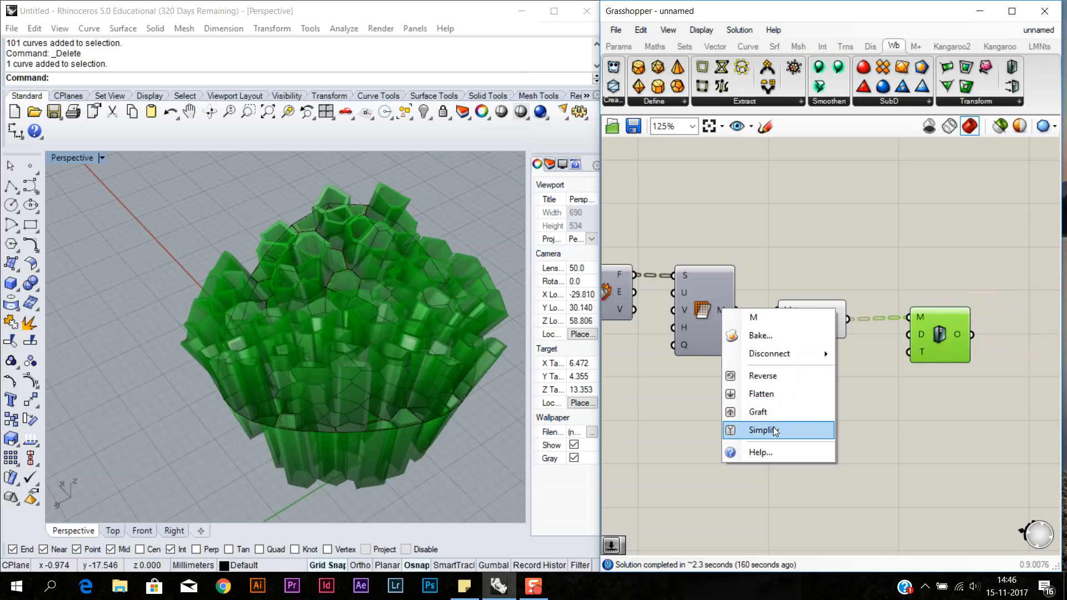
left_click(769, 394)
left_click(756, 399)
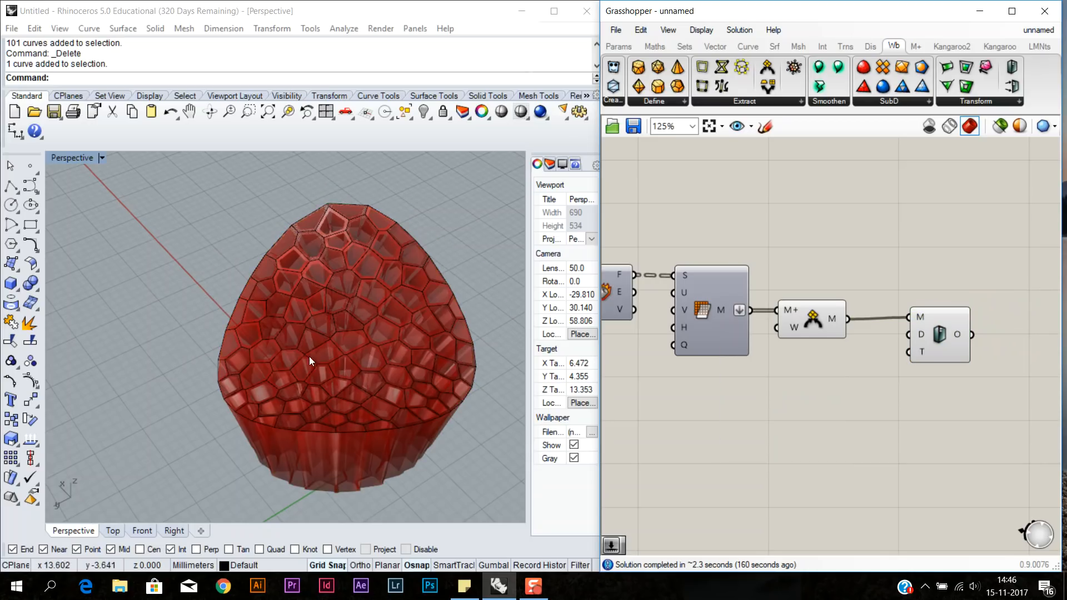
right_click_drag(340, 382, 373, 539)
right_click_drag(384, 441, 342, 239)
mouse_move(354, 422)
right_mouse_down()
mouse_move(357, 256)
mouse_move(363, 414)
right_mouse_up()
scroll(359, 275, "up", 8)
scroll(366, 355, "down", 9)
right_click_drag(366, 317, 436, 345)
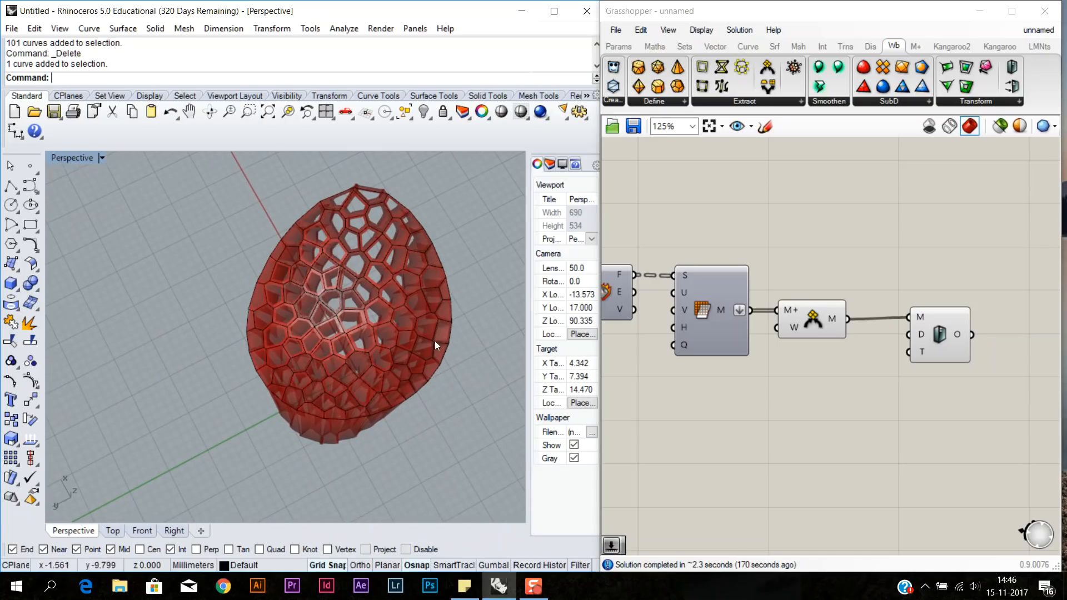
- Add a number slider below the join-and-weld component and set its maximum to 3.000
double_click(828, 383)
type("number")
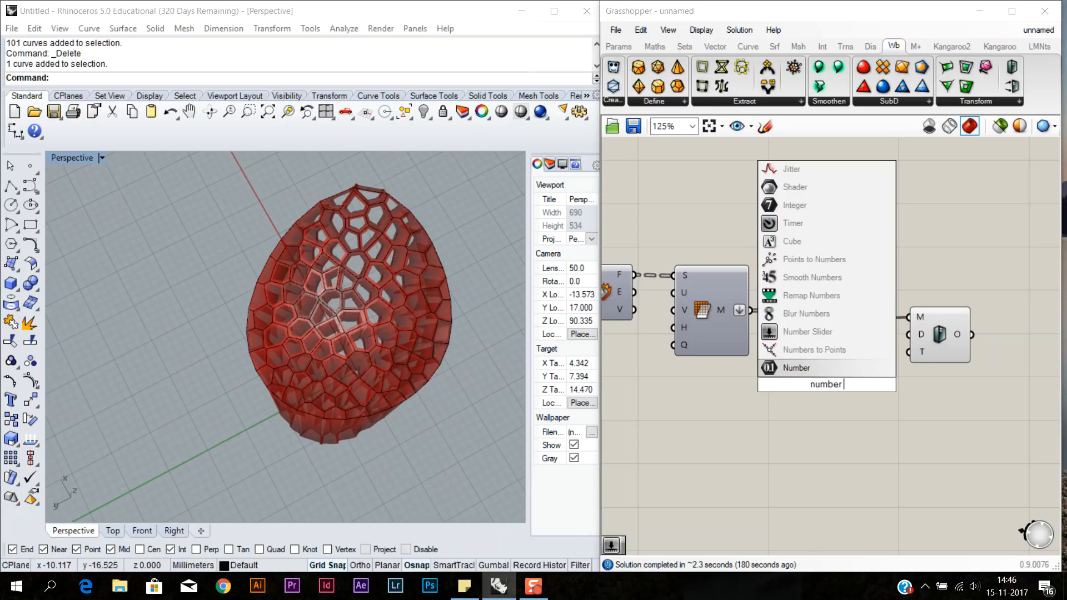
type("slider")
key("Return")
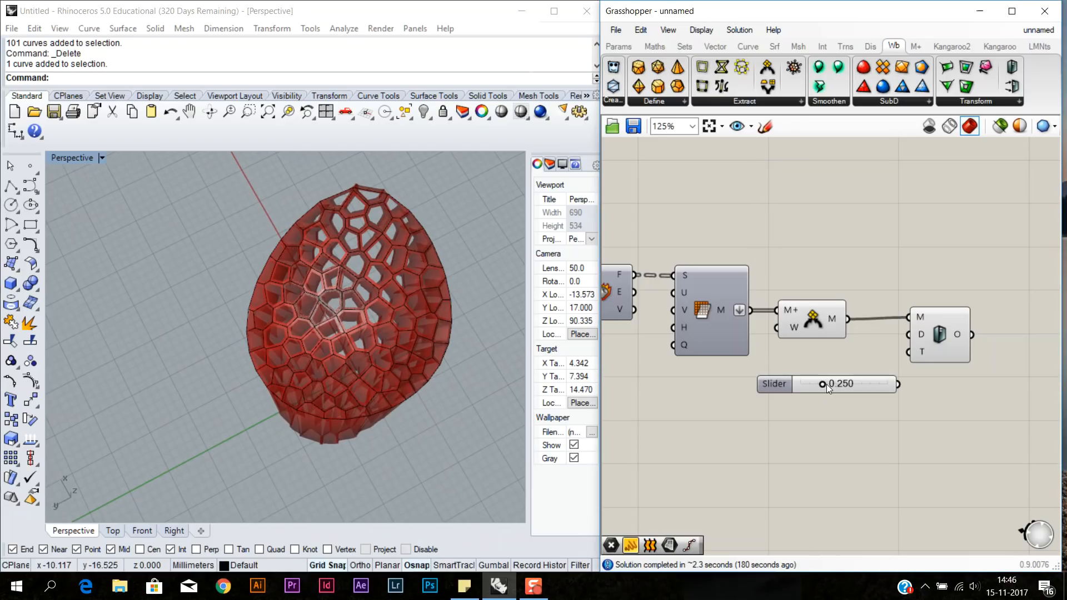
right_click(846, 383)
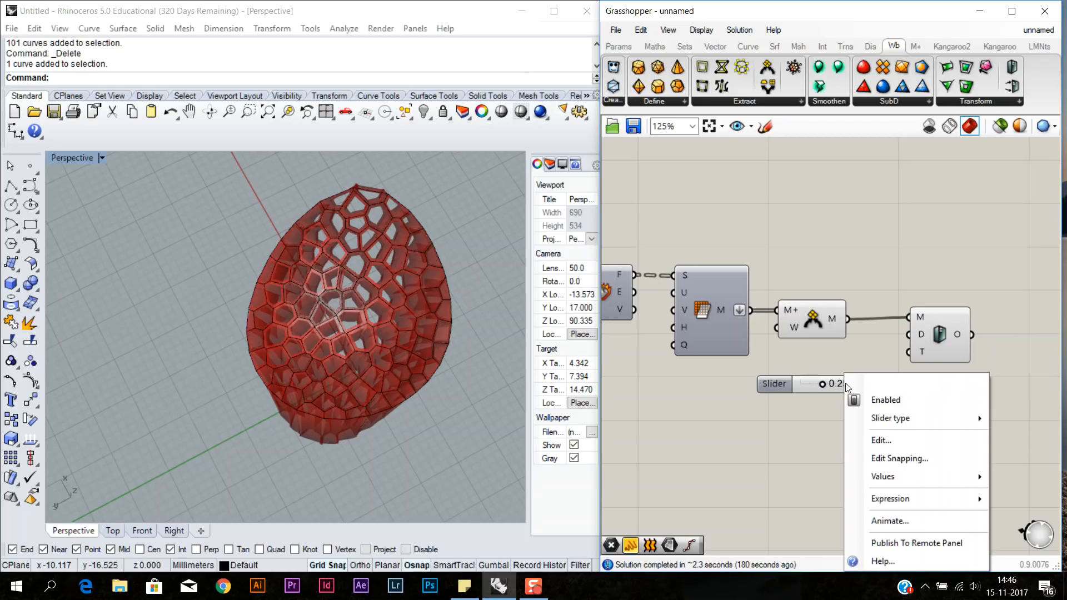
left_click(906, 439)
left_click_drag(957, 465, 956, 453)
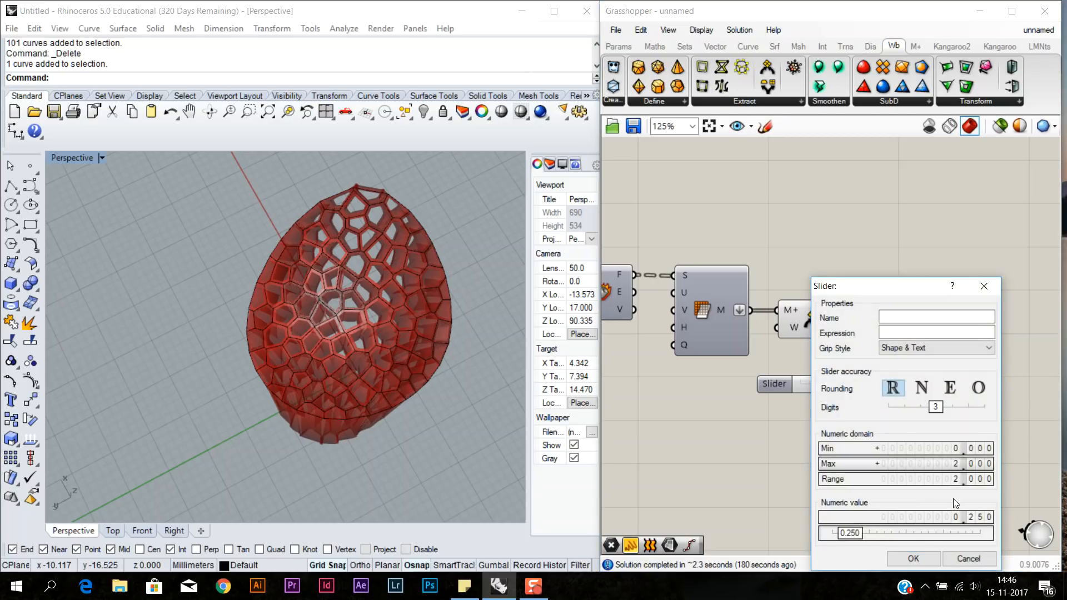
key("Return")
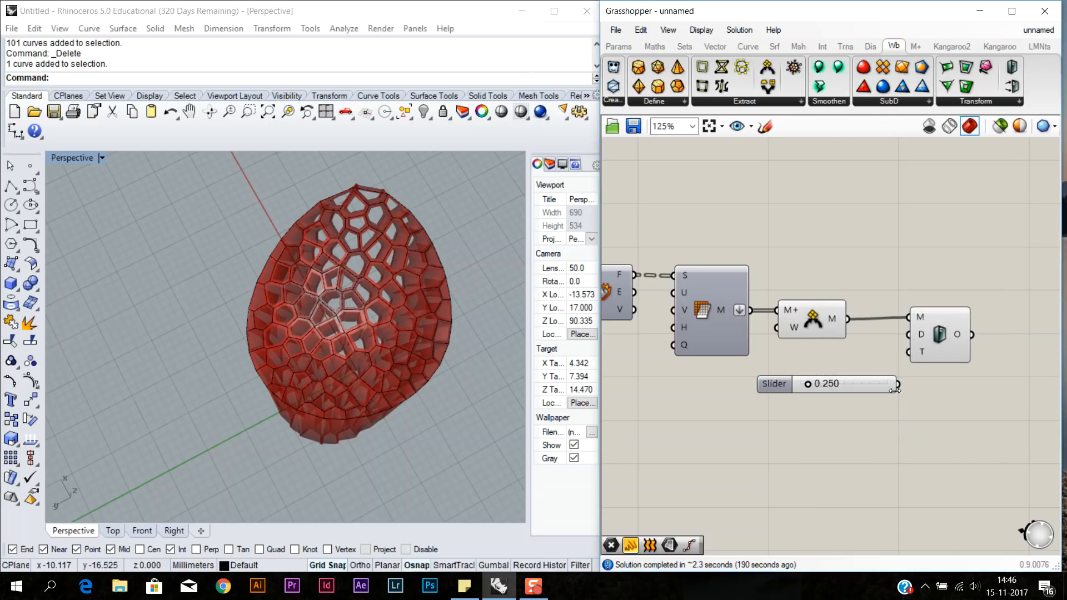
- Set the number slider's minimum to -3.000
right_click(879, 383)
left_click(918, 436)
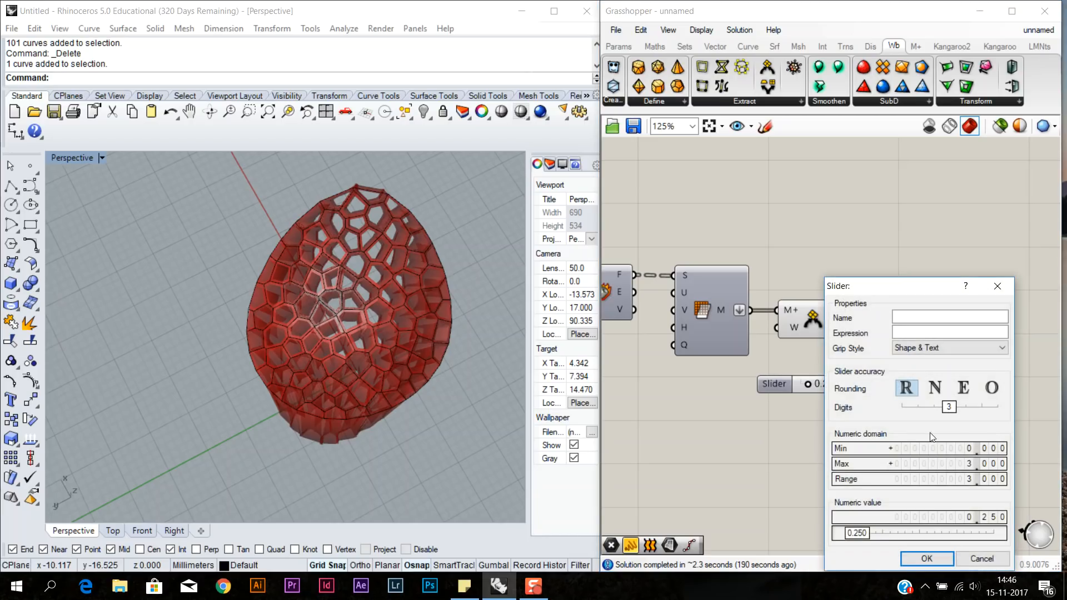
left_click_drag(982, 447, 974, 475)
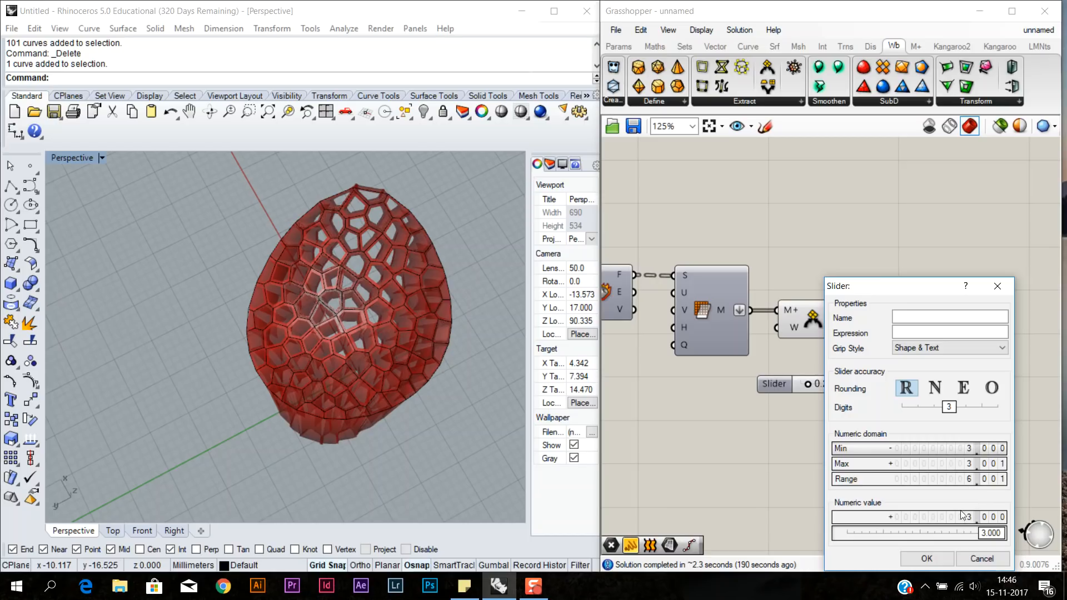
left_click(927, 558)
- Feed the number slider into Mesh Thicken's distance input and set it to -0.409
left_click_drag(843, 385, 970, 335)
left_click(848, 405)
left_click_drag(864, 390, 810, 388)
right_click_drag(392, 403, 384, 334)
scroll(371, 323, "up", 6)
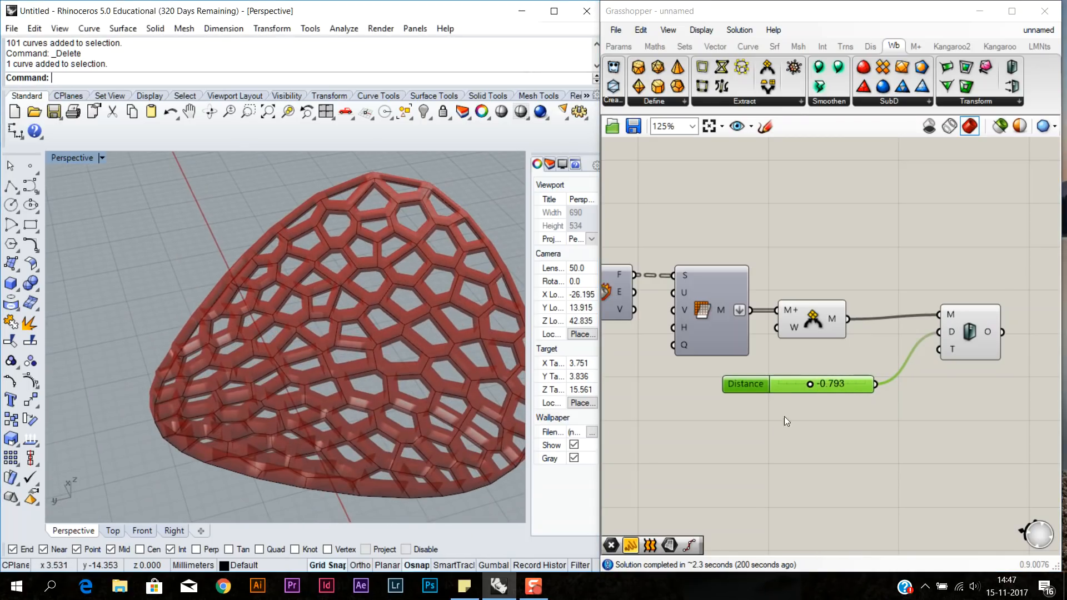
mouse_move(816, 385)
left_mouse_down()
mouse_move(827, 385)
mouse_move(815, 388)
left_mouse_up()
- Examine the thickened Voronoi shell from above and from the side to judge the frame thickness
scroll(412, 364, "down", 3)
right_click_drag(412, 365, 431, 391)
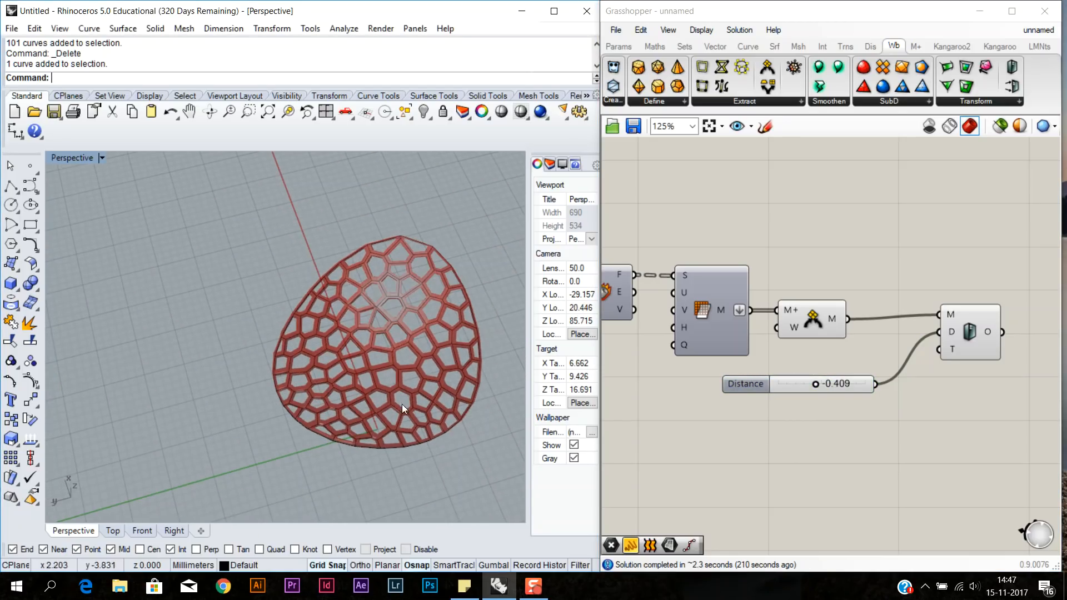
scroll(436, 411, "up", 3)
left_click(491, 428)
right_click_drag(495, 426, 393, 367, "shift")
left_click(496, 359)
scroll(365, 408, "down", 3)
left_click(832, 449)
scroll(808, 442, "down", 3)
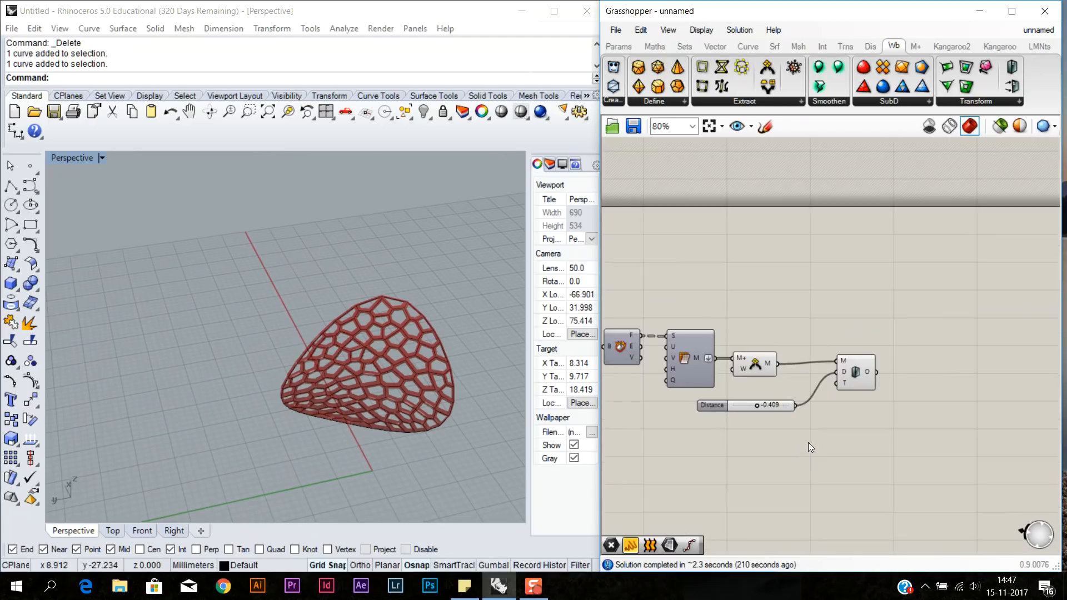
- Turn off the preview of the join-and-weld component
scroll(790, 433, "up", 3)
left_click(713, 322)
right_click(712, 321)
left_click(736, 344)
left_click(736, 348)
- Move Mesh Thicken and its Distance slider away from the join-and-weld component to make room between them
scroll(821, 404, "down", 1)
left_click(841, 329)
left_click_drag(841, 329, 925, 336)
left_click(639, 383)
left_click_drag(656, 366, 756, 377)
left_click(870, 259)
right_click_drag(870, 259, 887, 278)
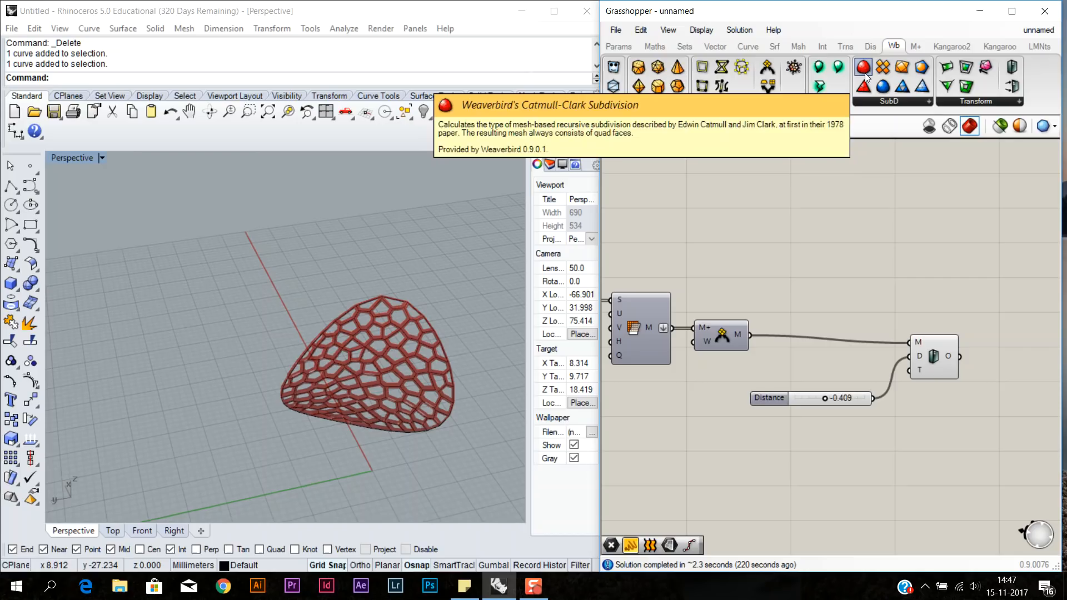
- Add Weaverbird's Catmull-Clark Subdivision component and feed the joined mesh into its mesh input
left_click_drag(824, 304, 821, 306)
left_click_drag(753, 335, 798, 294)
- Duplicate the Distance slider and feed the copy into Catmull-Clark Subdivision's level input
left_click(794, 399)
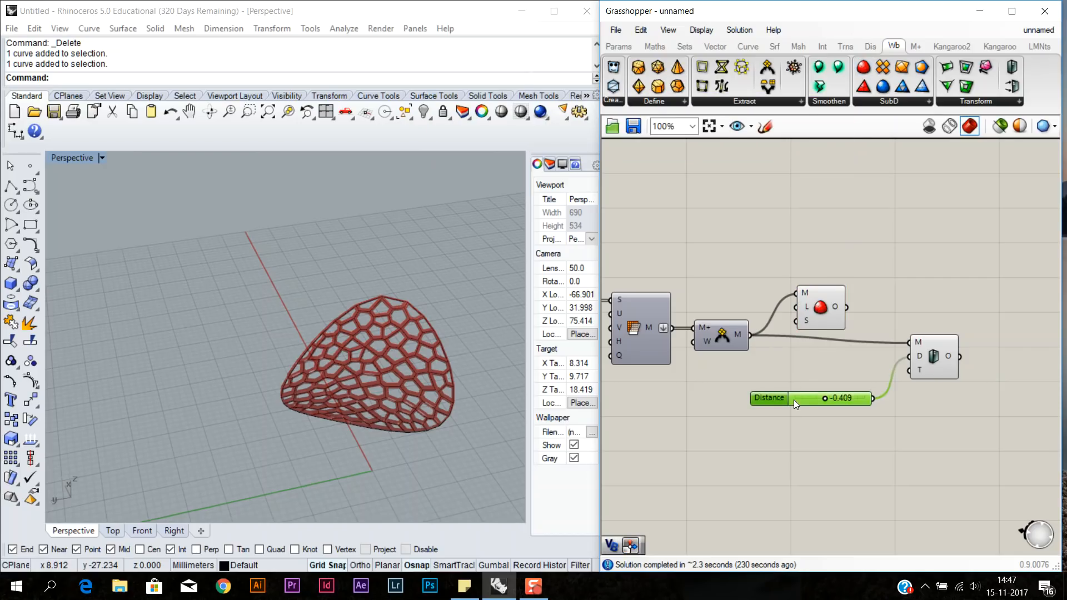
left_click_drag(794, 398, 718, 372, "alt")
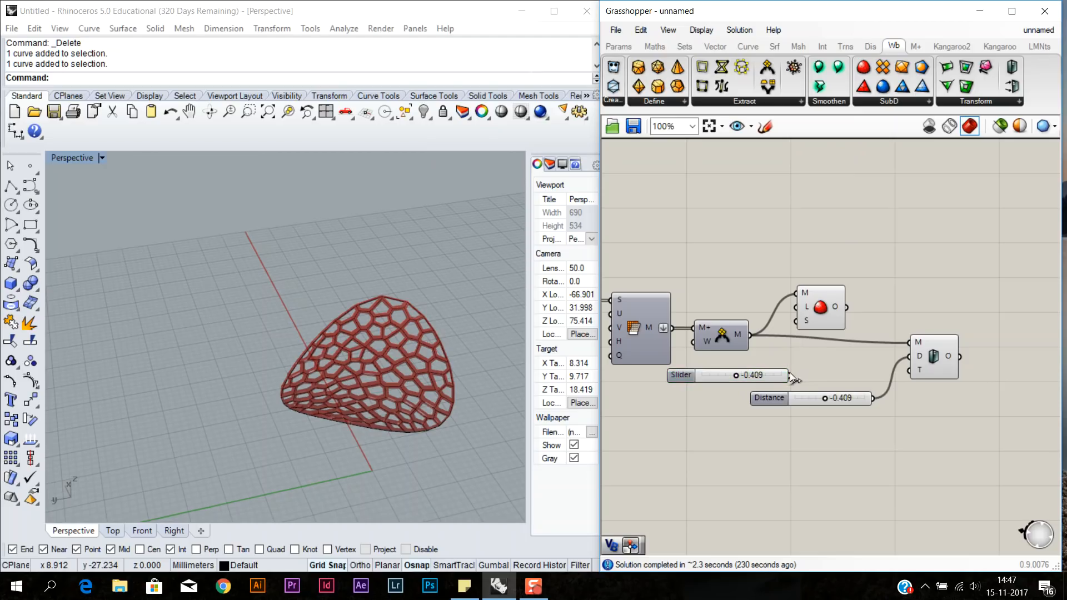
left_click_drag(790, 295, 796, 307)
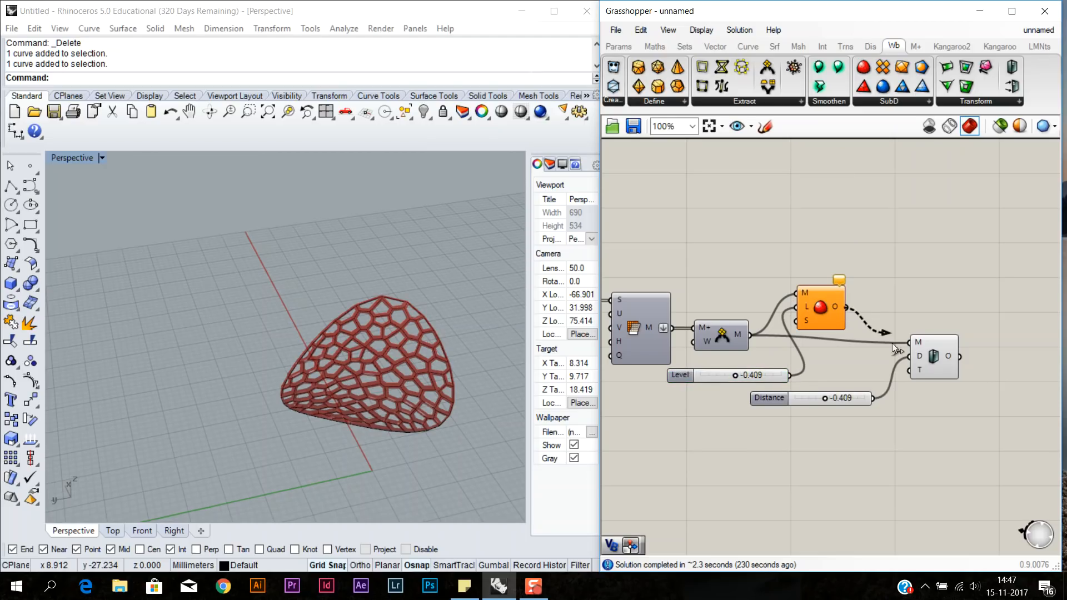
- Route the subdivided mesh into Mesh Thicken's mesh input and set the Level slider to 1.298
scroll(381, 372, "up", 5)
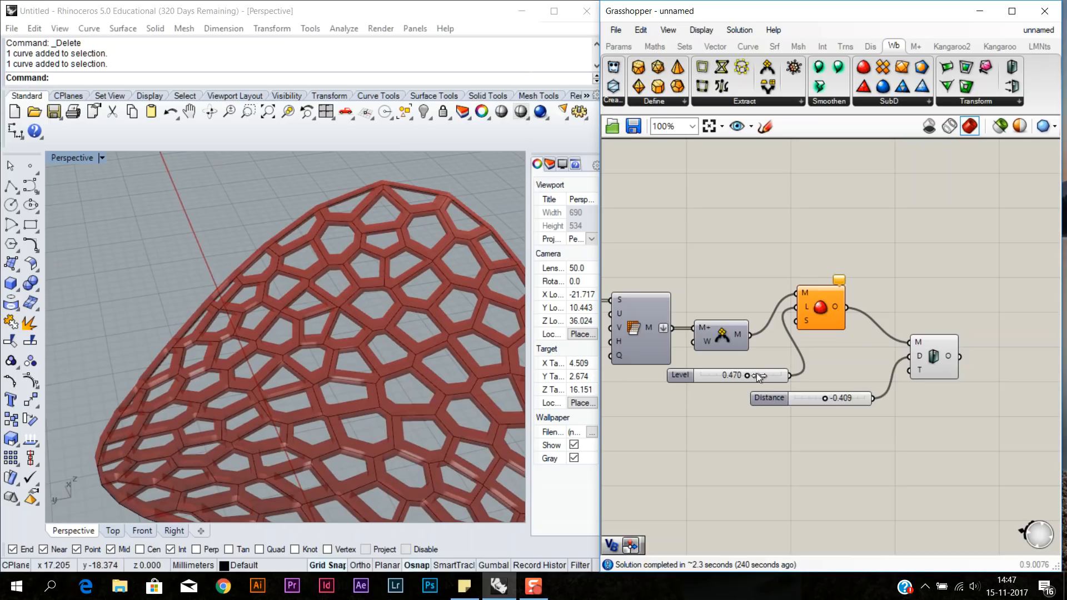
left_click_drag(756, 375, 758, 376)
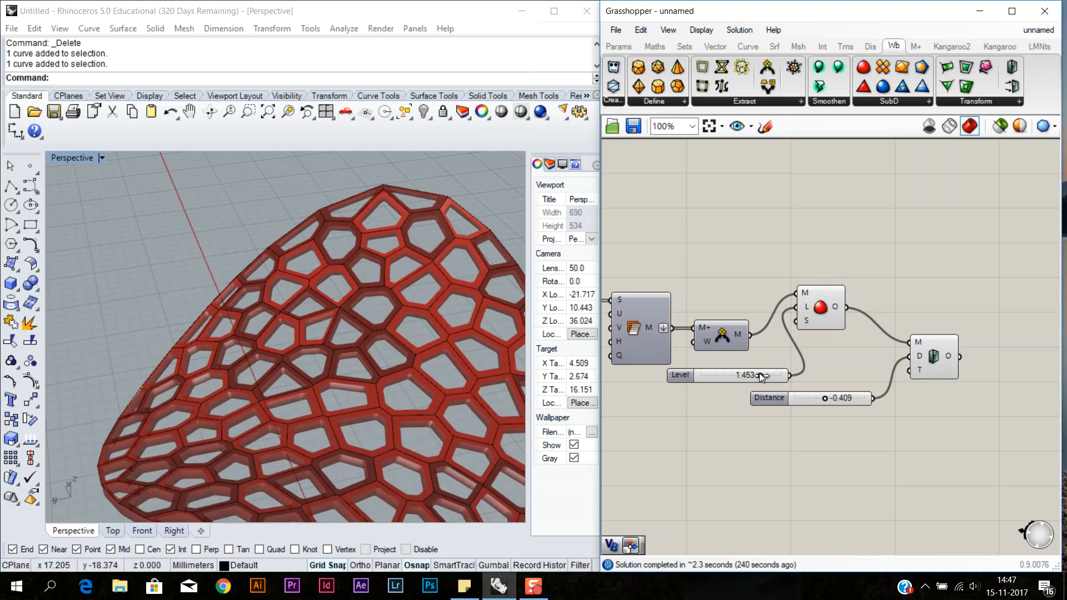
left_click_drag(759, 372, 756, 373)
- Examine the subdivided, thickened frames up close and as a whole from several directions
scroll(351, 439, "up", 3)
scroll(442, 368, "up", 6)
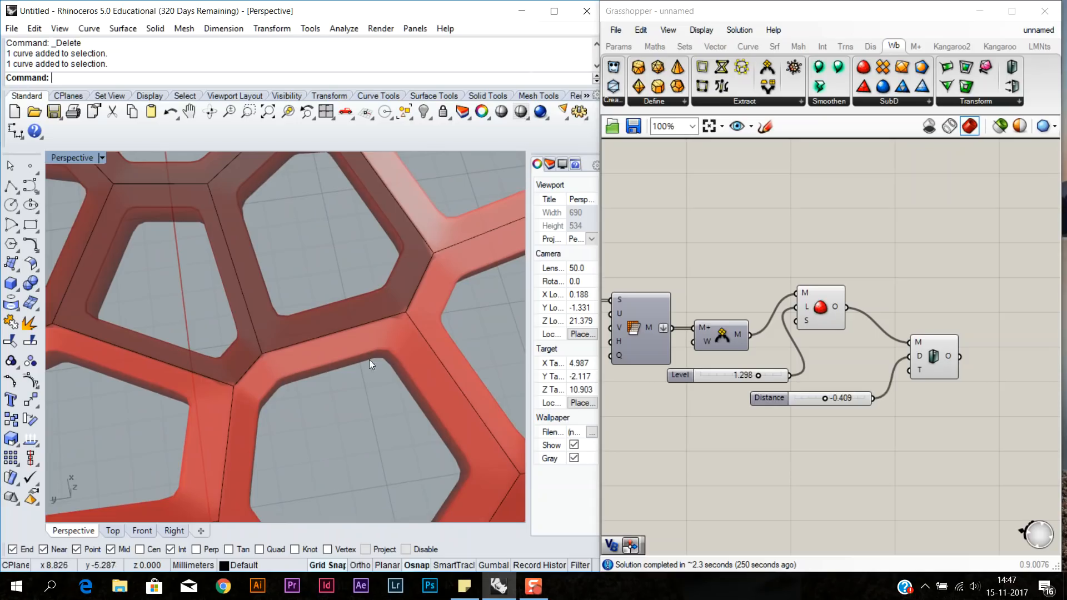
scroll(355, 412, "down", 10)
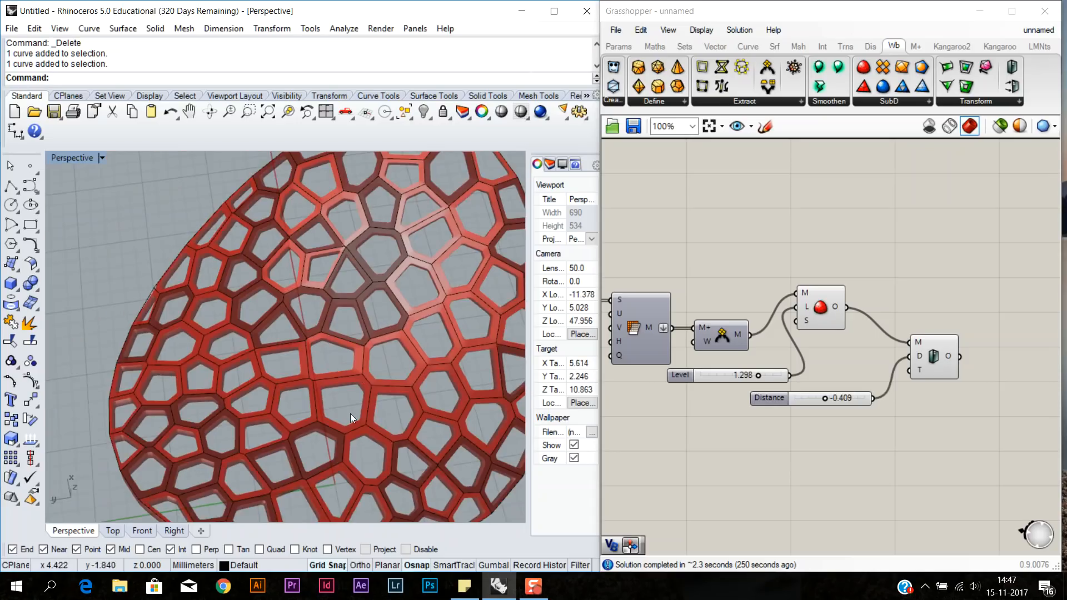
right_click_drag(354, 416, 512, 438)
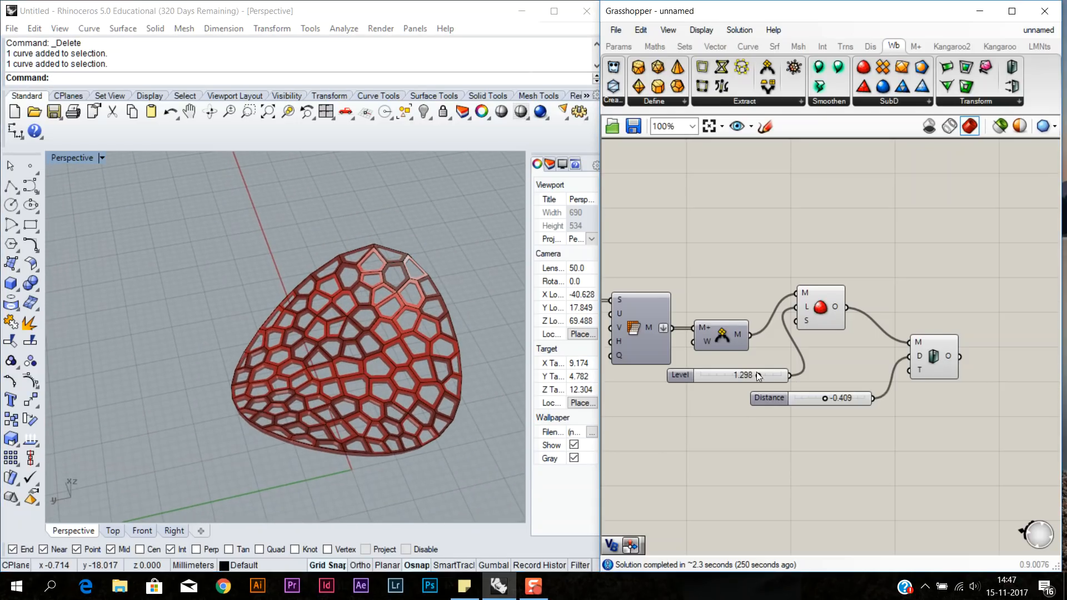
scroll(761, 353, "up", 1)
left_click(851, 369)
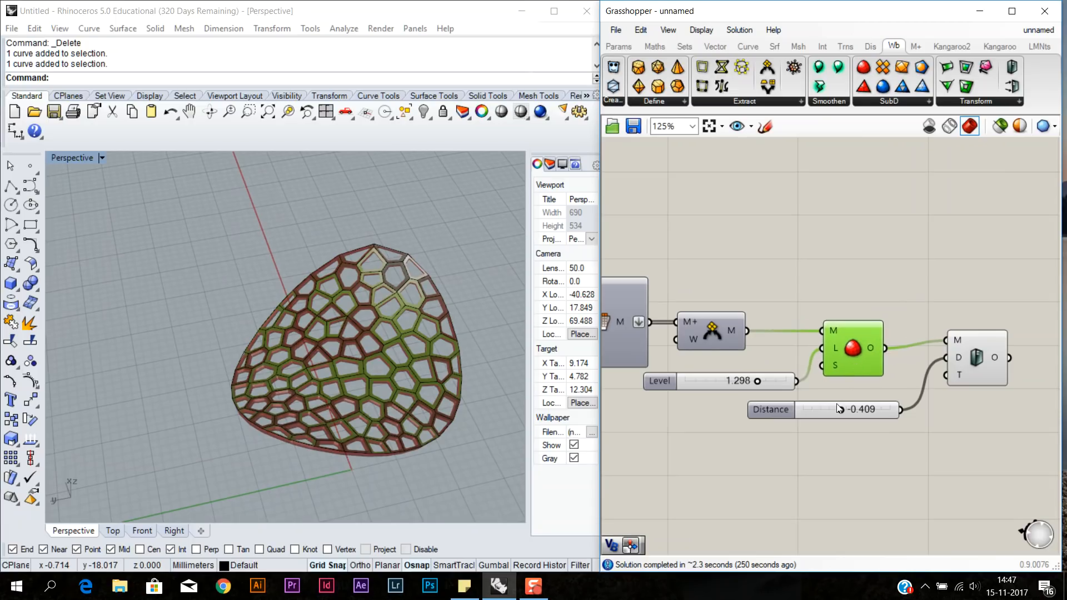
scroll(318, 327, "down", 5)
right_click_drag(319, 327, 330, 362)
scroll(339, 356, "up", 6)
scroll(342, 355, "down", 3)
scroll(332, 316, "up", 2)
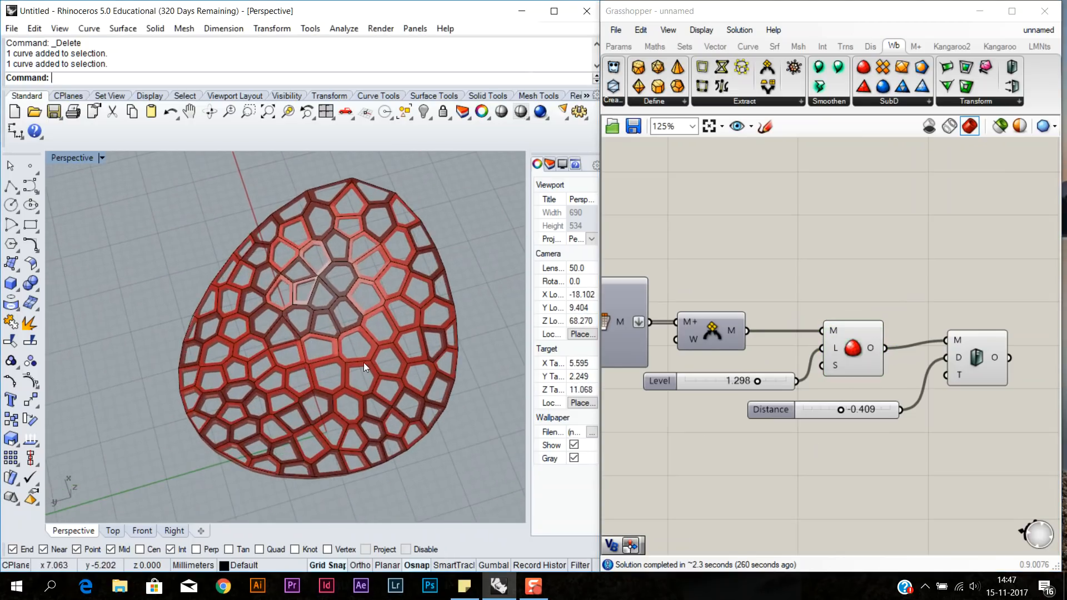
right_click_drag(364, 363, 469, 442)
- Turn off the preview of Catmull-Clark Subdivision, leaving Mesh Thicken's preview on
left_click(972, 353)
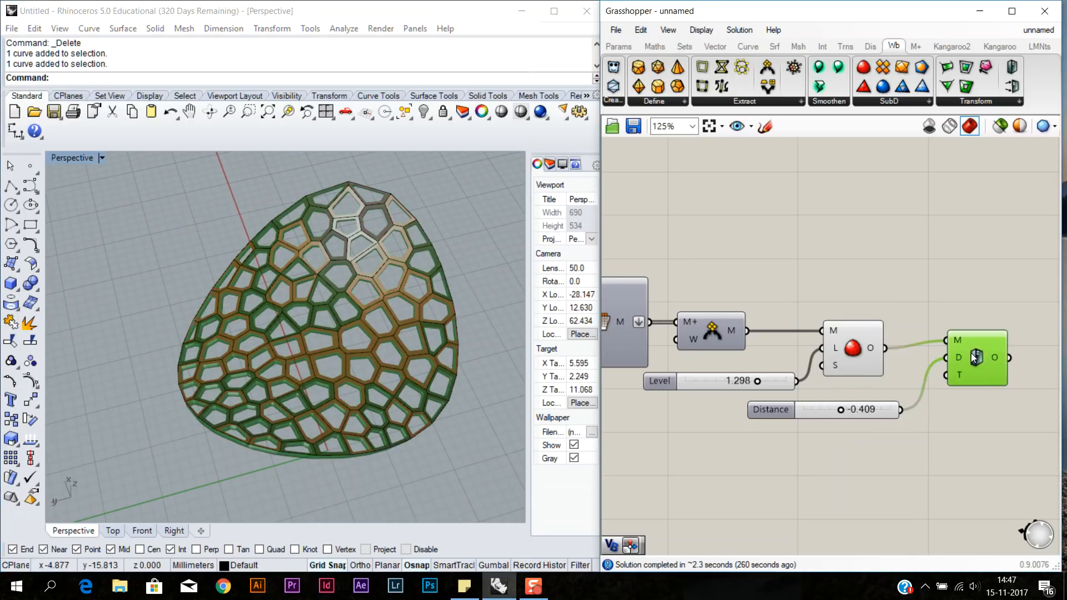
right_click(842, 344)
left_click(871, 373)
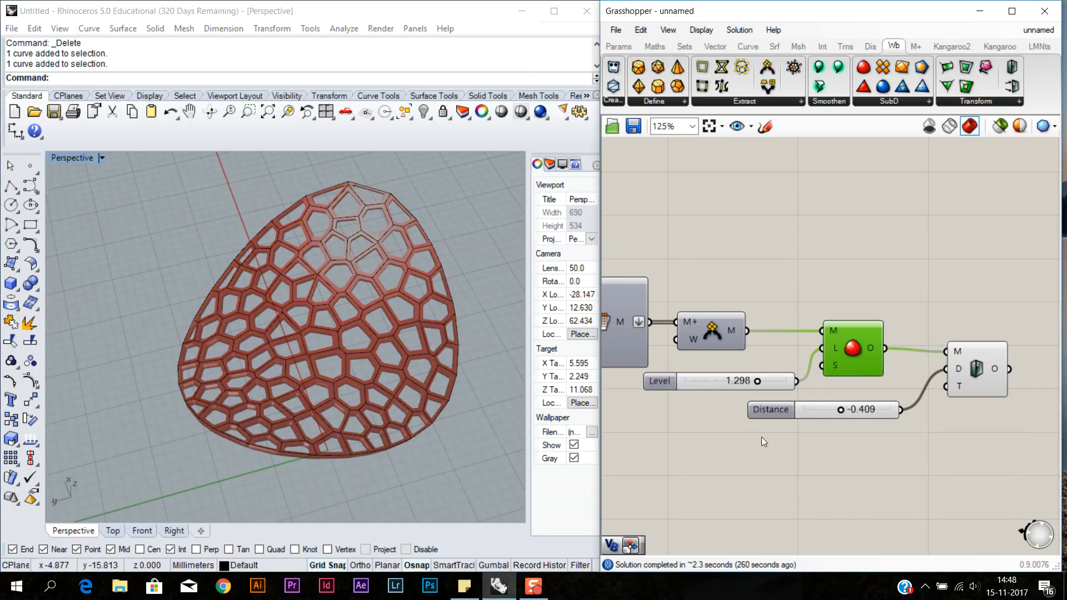
- Reshape the surface by moving the second corner point in its two-dimensional slider
scroll(773, 436, "down", 3)
scroll(478, 403, "down", 2)
right_click_drag(340, 350, 490, 428)
scroll(703, 416, "down", 3)
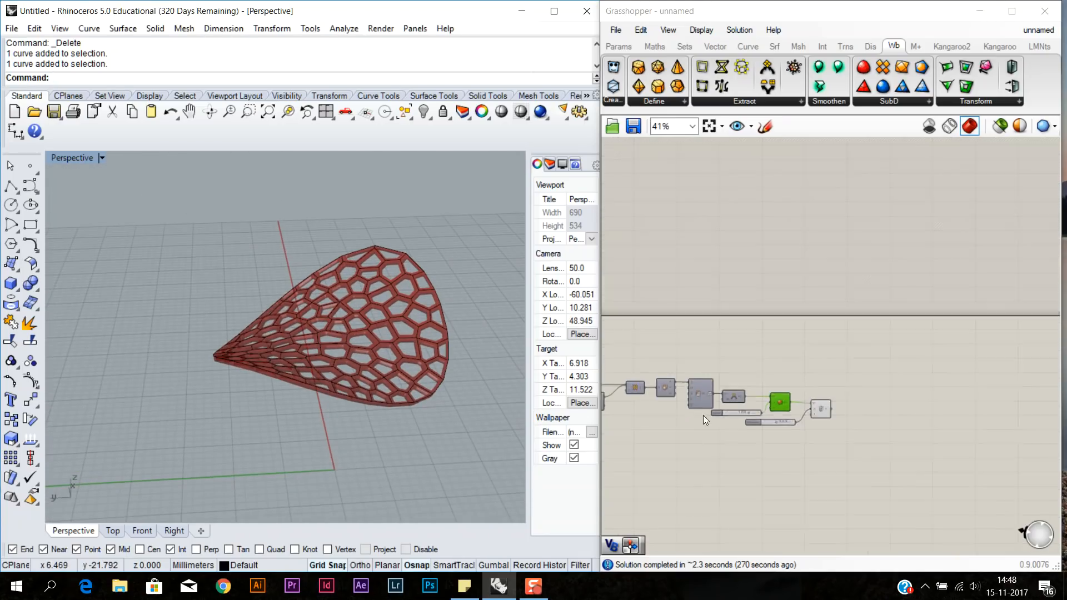
scroll(725, 378, "up", 3)
right_click_drag(673, 356, 717, 361)
scroll(717, 360, "up", 4)
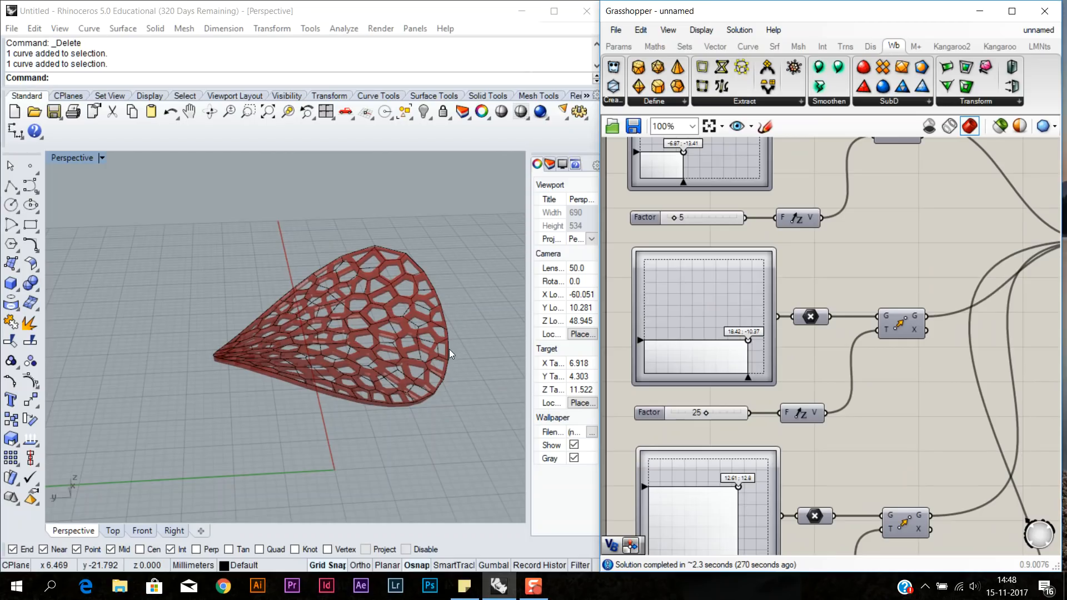
- Select the leftover curves around the mesh in the Rhino viewport and delete them
right_click_drag(445, 368, 477, 429)
left_click_drag(477, 429, 471, 468)
key("Delete")
right_click_drag(470, 466, 334, 367)
- Bake Mesh Thicken's output into the Rhino model
scroll(667, 365, "down", 2)
scroll(667, 365, "down", 3)
right_click_drag(743, 367, 878, 362)
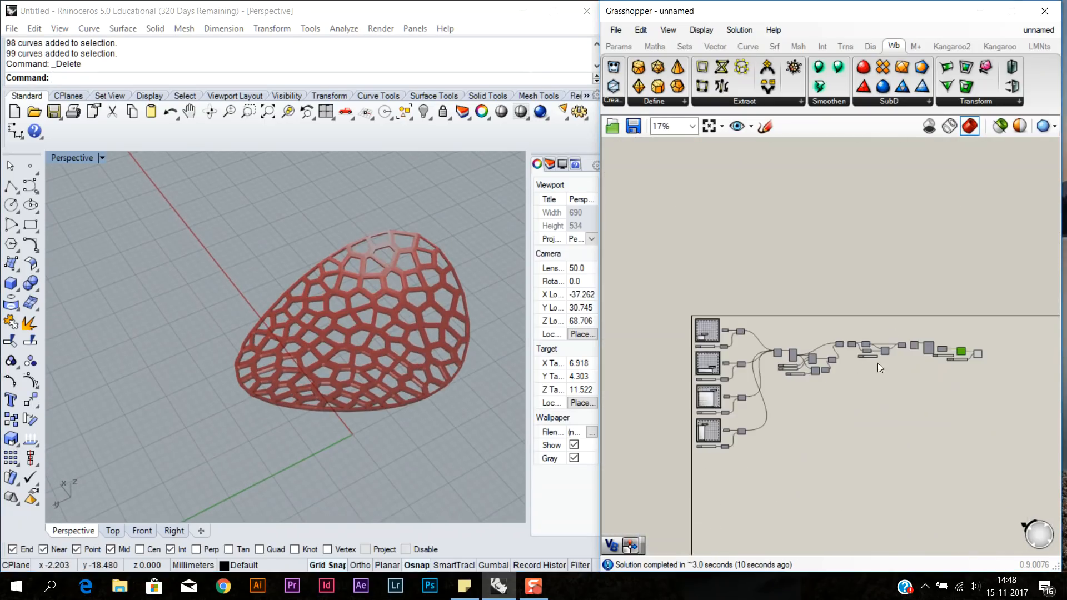
scroll(779, 341, "up", 4)
left_click(885, 346)
right_click(884, 346)
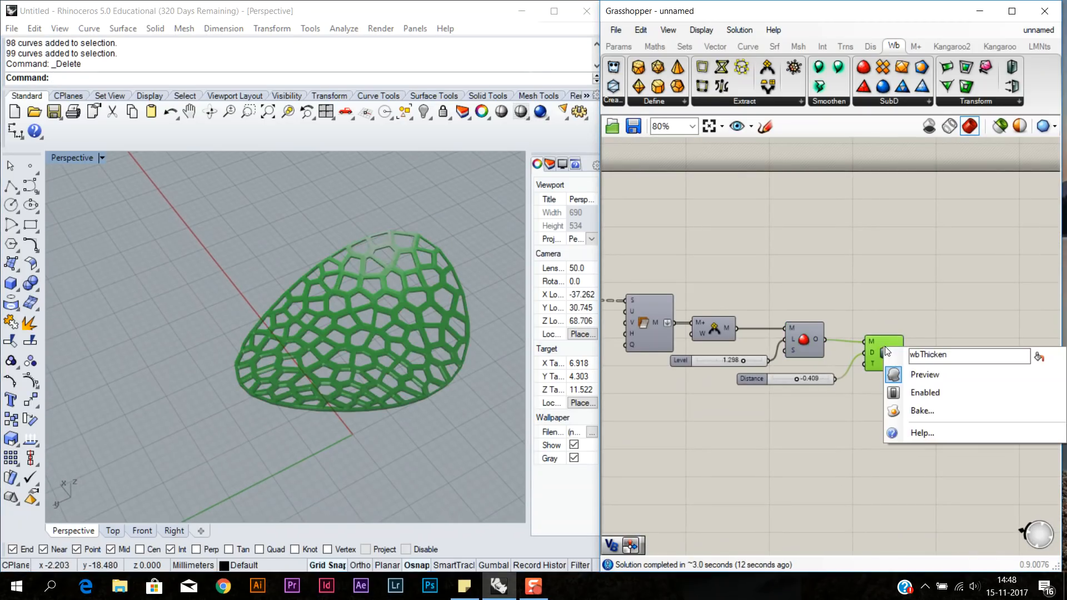
left_click(932, 408)
left_click(947, 540)
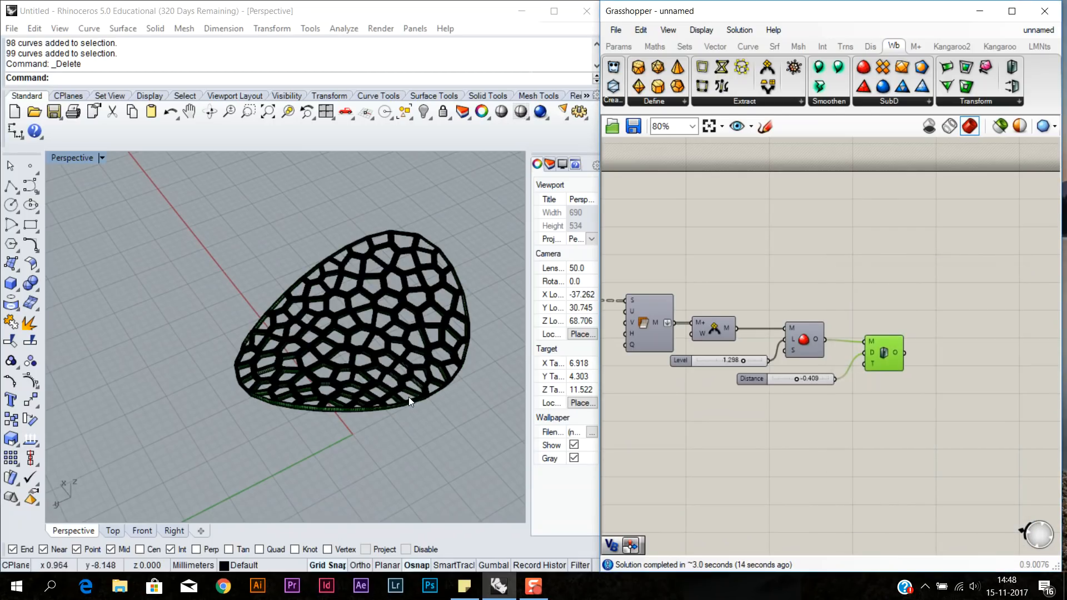
- Move the baked mesh in the Perspective viewport well clear of the Grasshopper preview
left_click(385, 357)
left_click_drag(385, 351, 385, 268)
right_click_drag(402, 392, 382, 279)
left_click_drag(382, 280, 382, 322)
left_click(383, 407)
right_click_drag(384, 408, 405, 484)
left_click_drag(379, 381, 205, 236)
left_click(208, 334)
right_click_drag(209, 337, 270, 414)
scroll(651, 420, "down", 1)
- Create a new shape variant by shifting the second point's two-dimensional slider and setting the third point's height factor to 16
left_click(652, 420)
right_click_drag(652, 421, 906, 370)
scroll(721, 389, "down", 3)
right_click_drag(722, 388, 876, 369)
scroll(696, 389, "up", 3)
scroll(696, 389, "down", 3)
right_click_drag(611, 395, 821, 364)
scroll(811, 346, "up", 4)
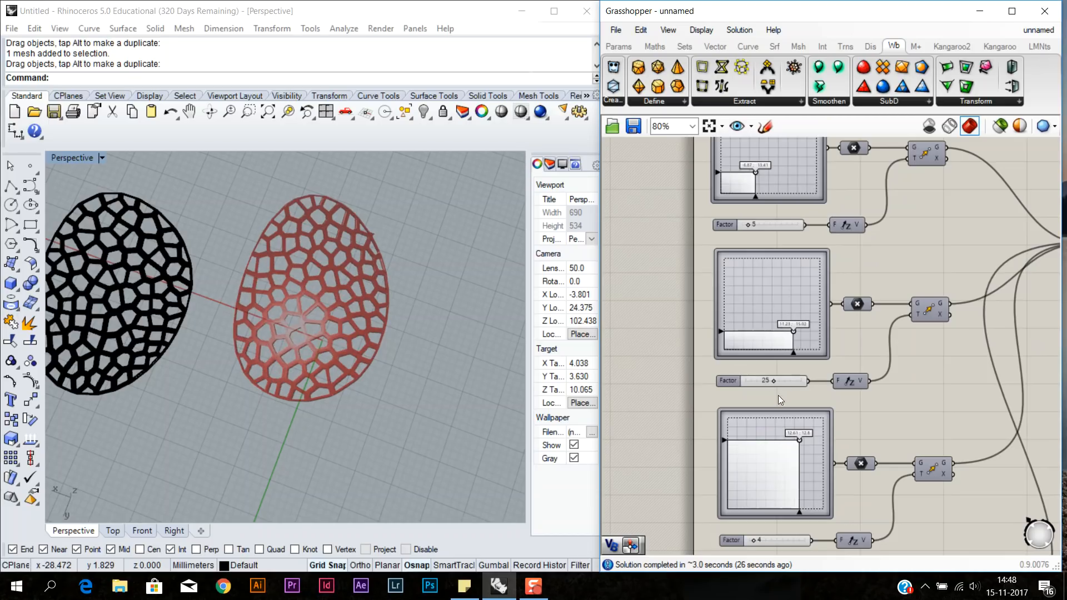
right_click_drag(774, 395, 749, 228)
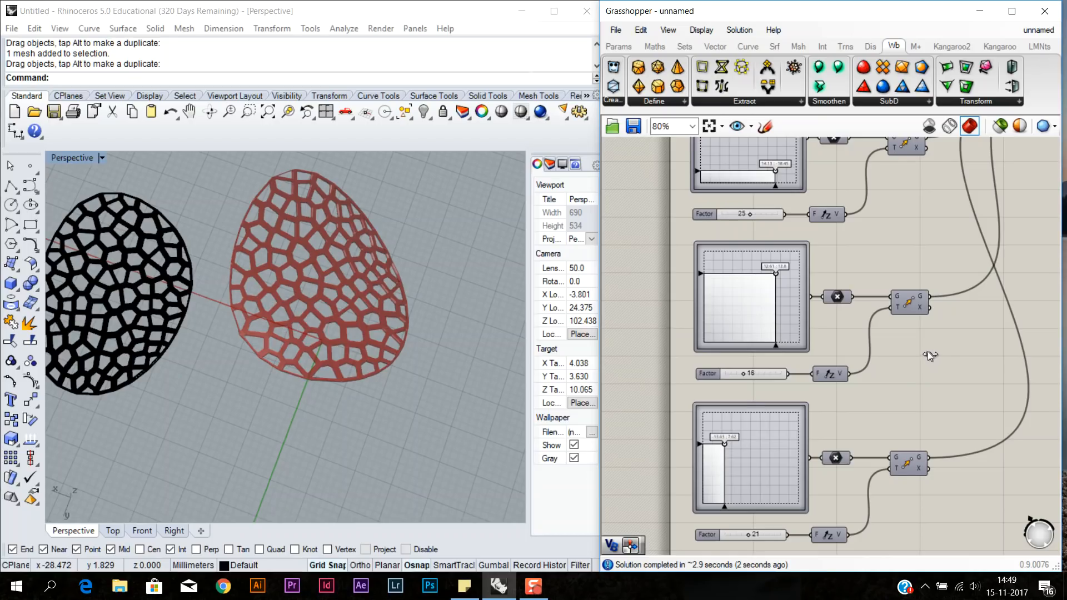
- Bake the reshaped thickened mesh from Mesh Thicken and move the baked copy away from its preview
scroll(929, 351, "down", 8)
scroll(860, 341, "up", 12)
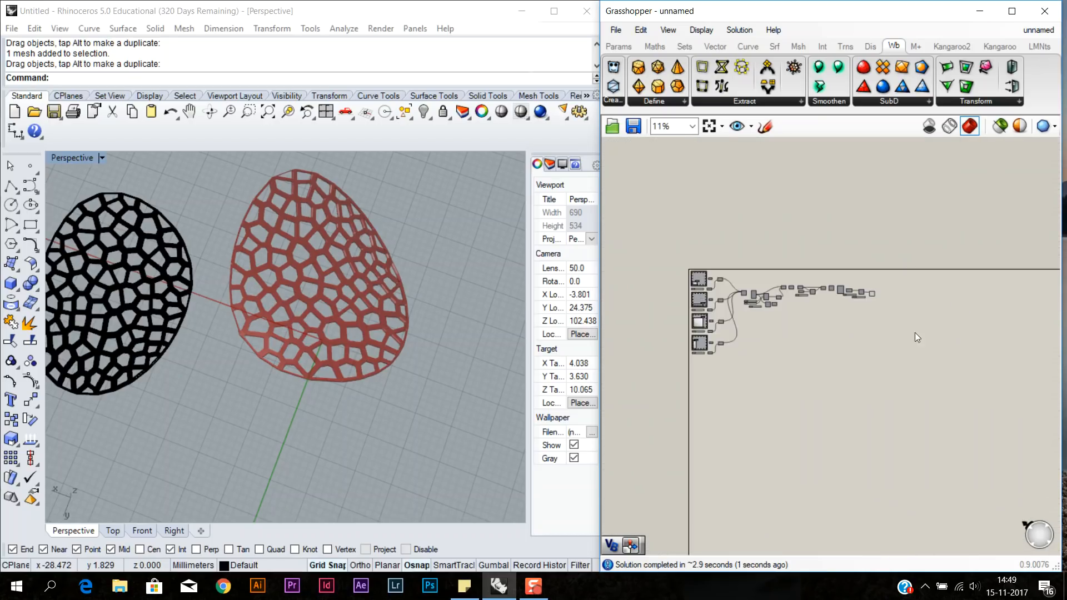
left_click(769, 195)
right_click(769, 195)
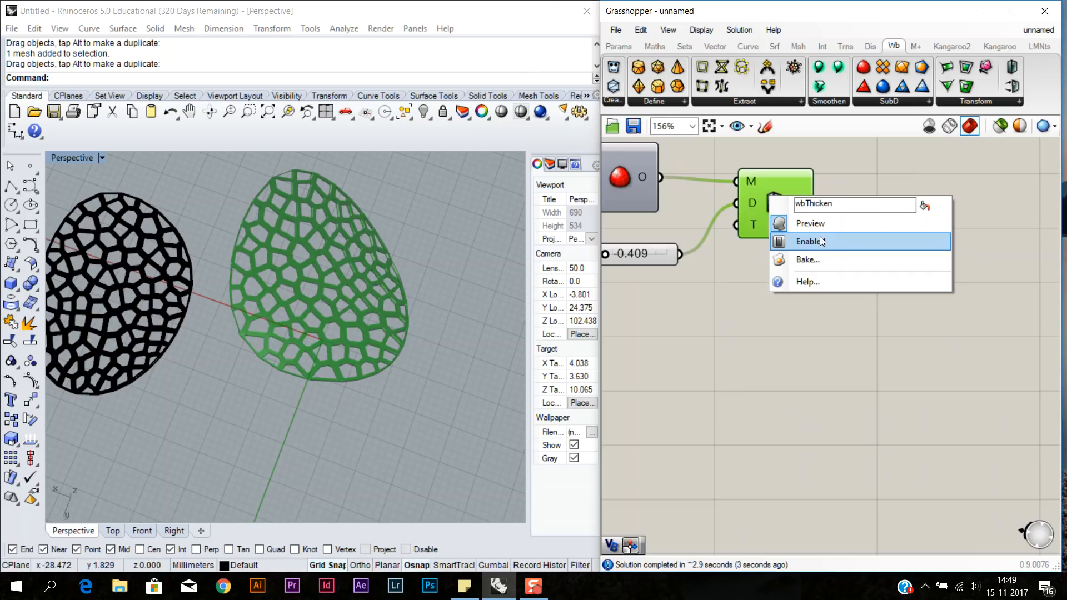
left_click(815, 252)
left_click(829, 384)
left_click_drag(330, 267, 223, 471)
left_click(373, 455)
- Set the Perspective viewport to Rendered display and view the two baked meshes
right_click_drag(374, 455, 103, 175)
left_click(101, 157)
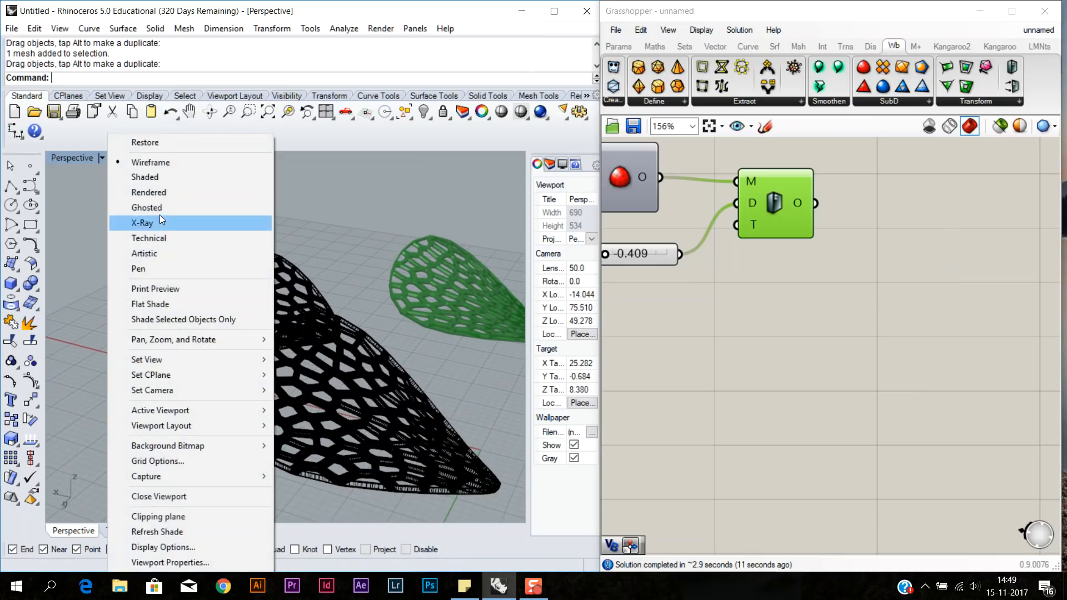
left_click(159, 193)
scroll(258, 271, "down", 6)
right_click_drag(278, 292, 332, 325)
scroll(199, 339, "up", 10)
scroll(307, 353, "down", 5)
scroll(311, 311, "up", 6)
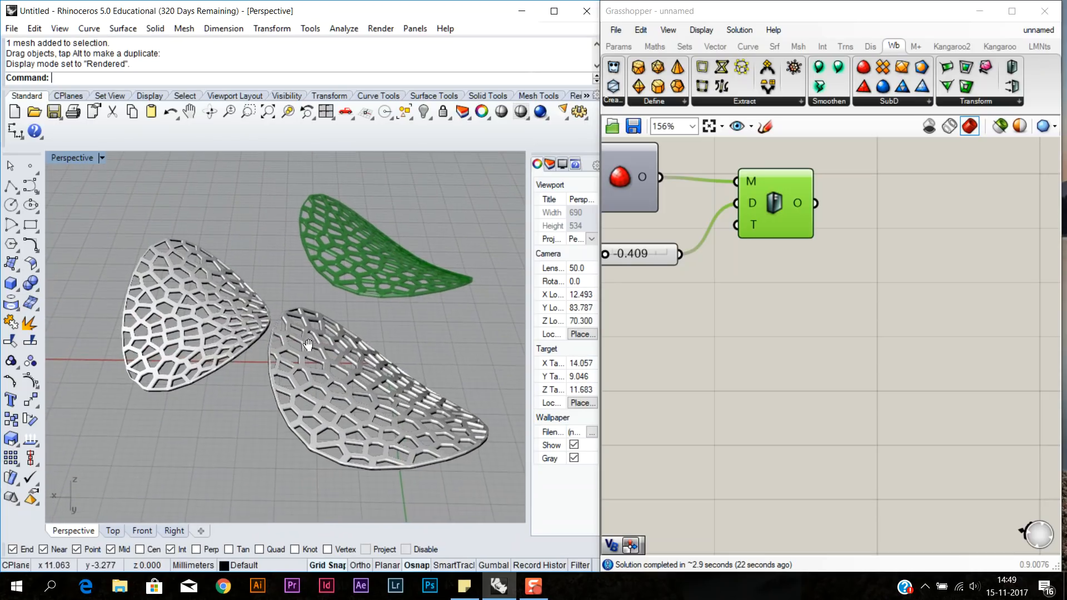